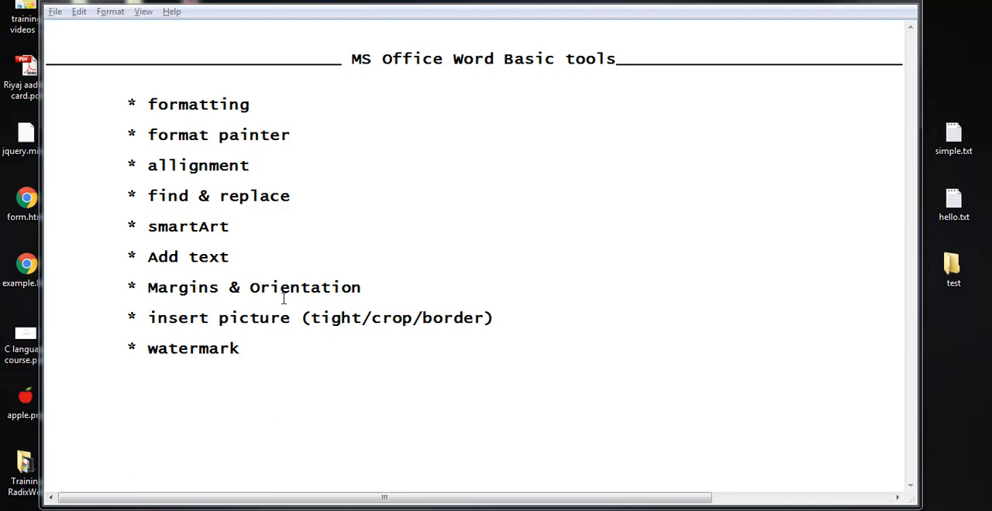
# Create a new Microsoft Word document named test on the desktop and open it in Word
pyautogui.click(853, 3)
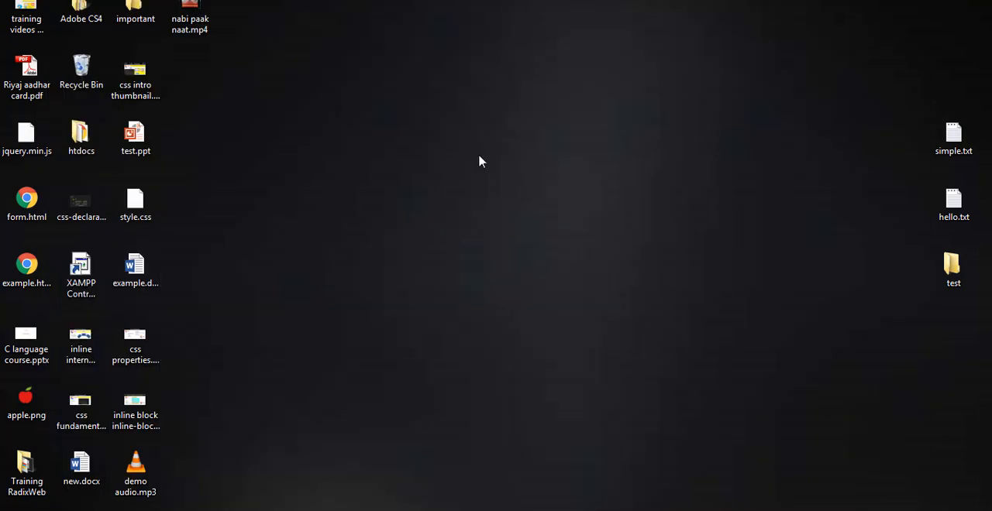
pyautogui.rightClick(409, 157)
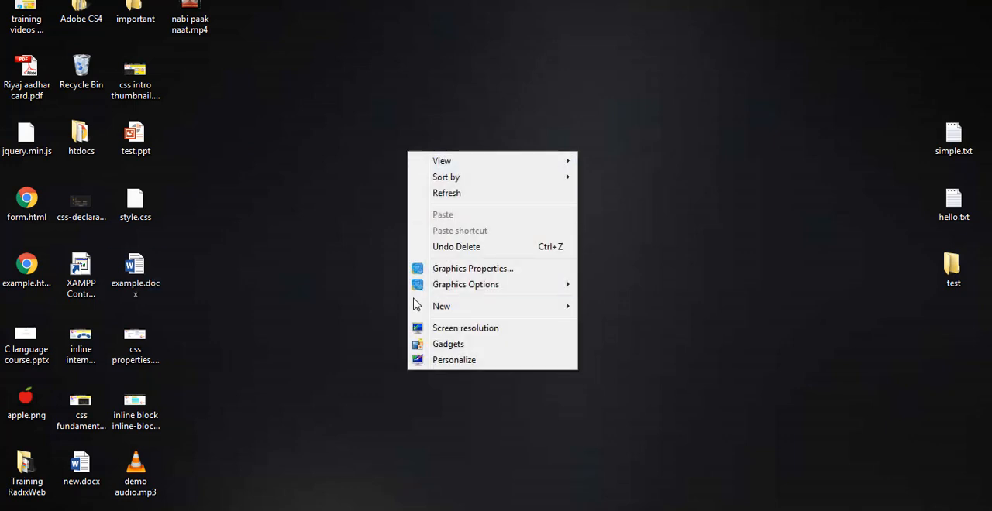
pyautogui.moveTo(427, 310)
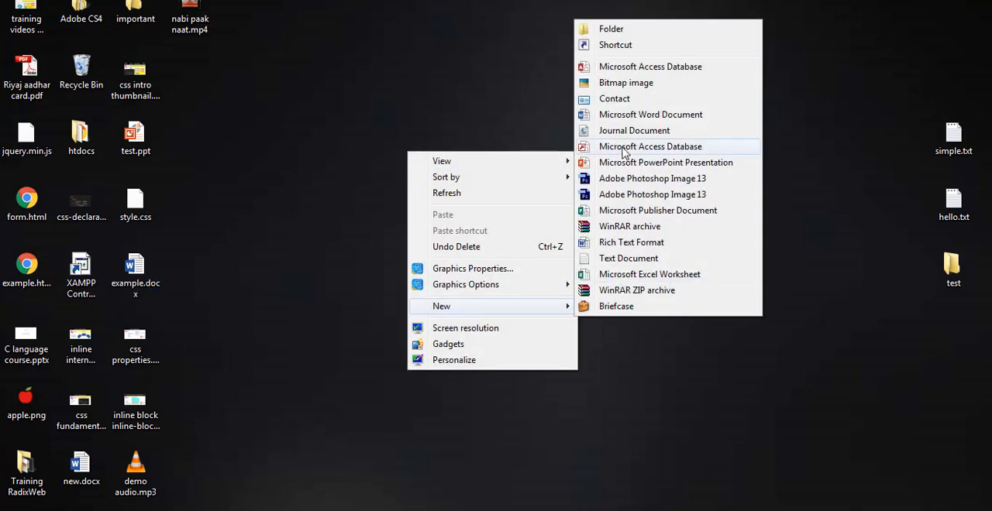
pyautogui.click(627, 117)
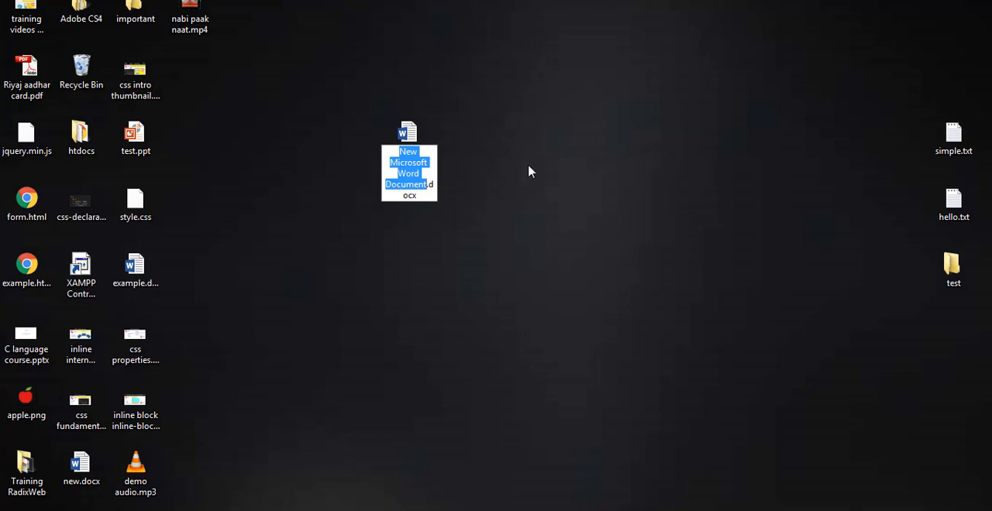
pyautogui.write('test')
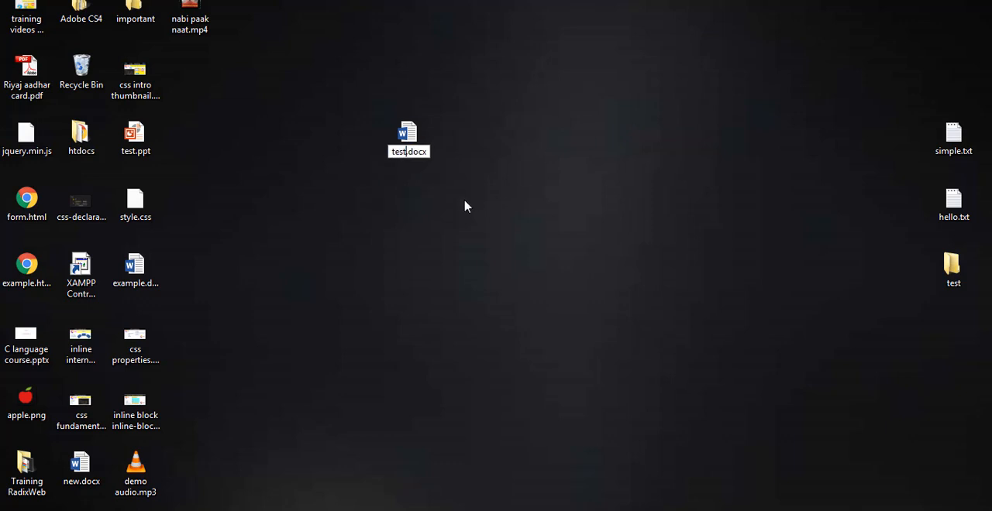
pyautogui.press('Return')
pyautogui.press('Return')
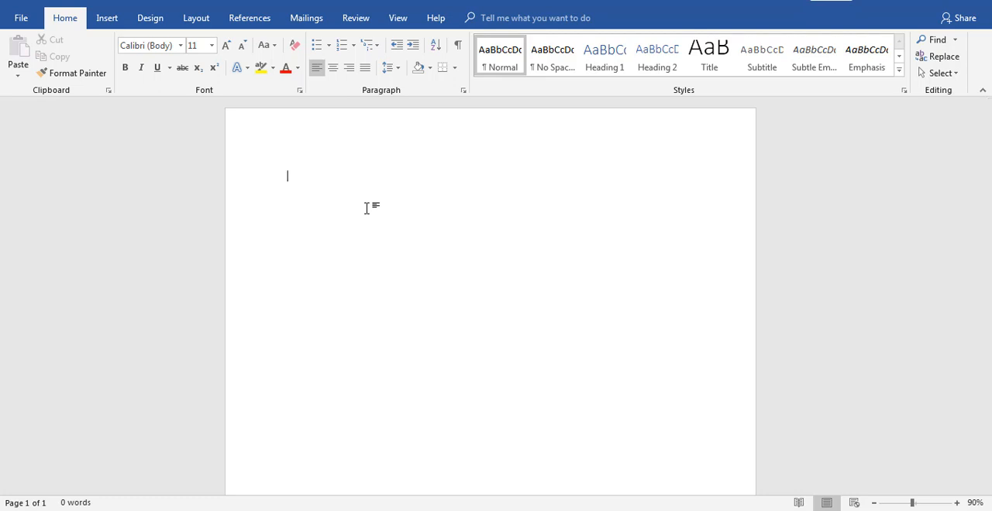
# Fill the blank document with sample paragraphs using the =rand() function
pyautogui.write('=rand()')
pyautogui.press('Return')
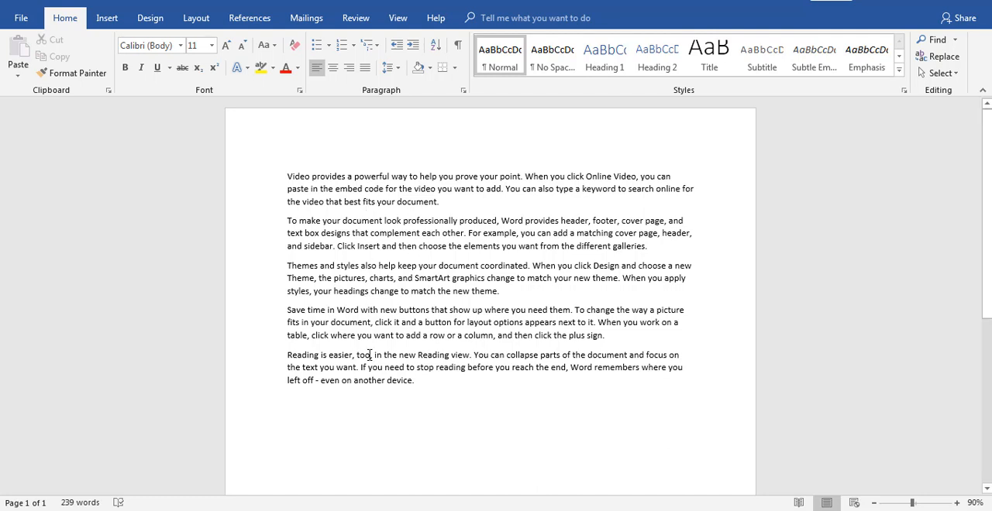
pyautogui.click(303, 510)
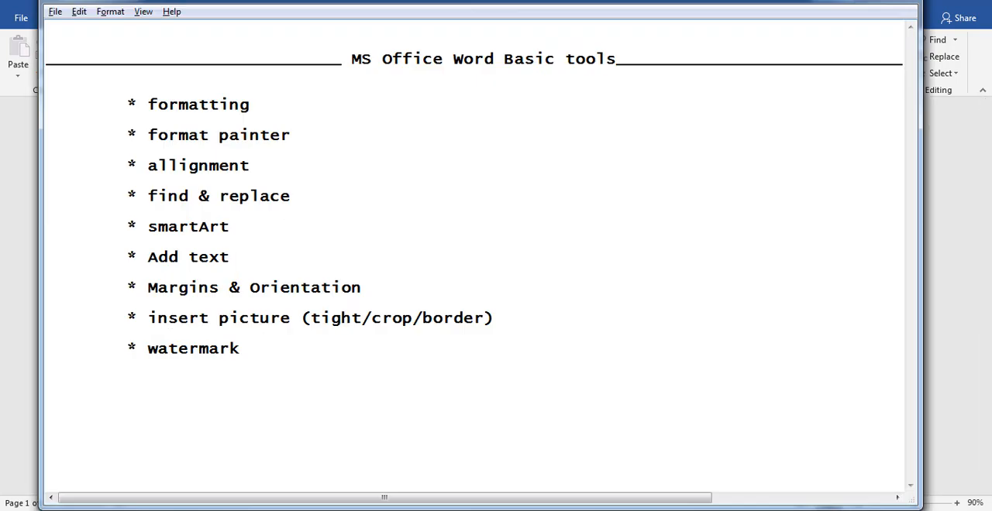
pyautogui.click(302, 510)
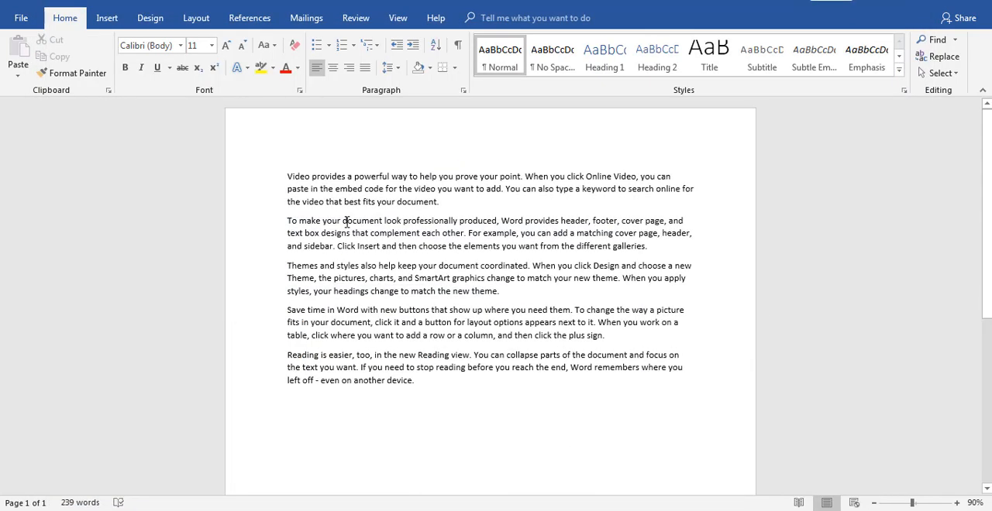
# Make the opening phrase "Video provides a powerful way to help you prove your point" bold at font size 18
pyautogui.moveTo(287, 176); pyautogui.dragTo(521, 177)
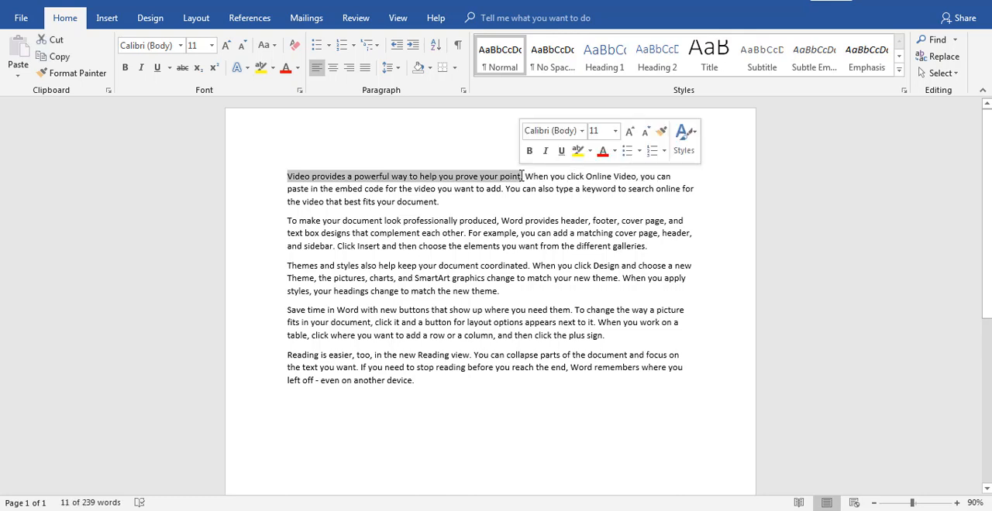
pyautogui.click(125, 68)
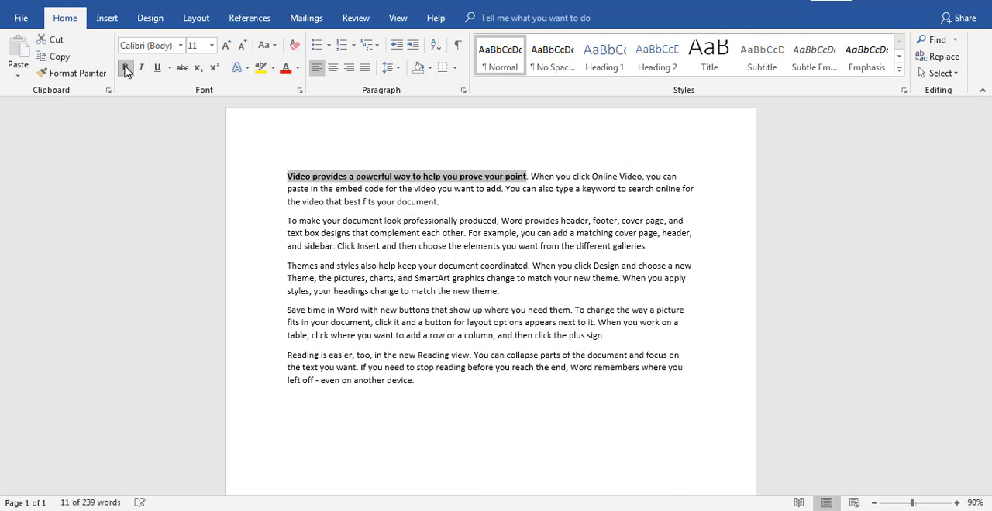
pyautogui.click(226, 46)
pyautogui.click(226, 46)
pyautogui.click(225, 45)
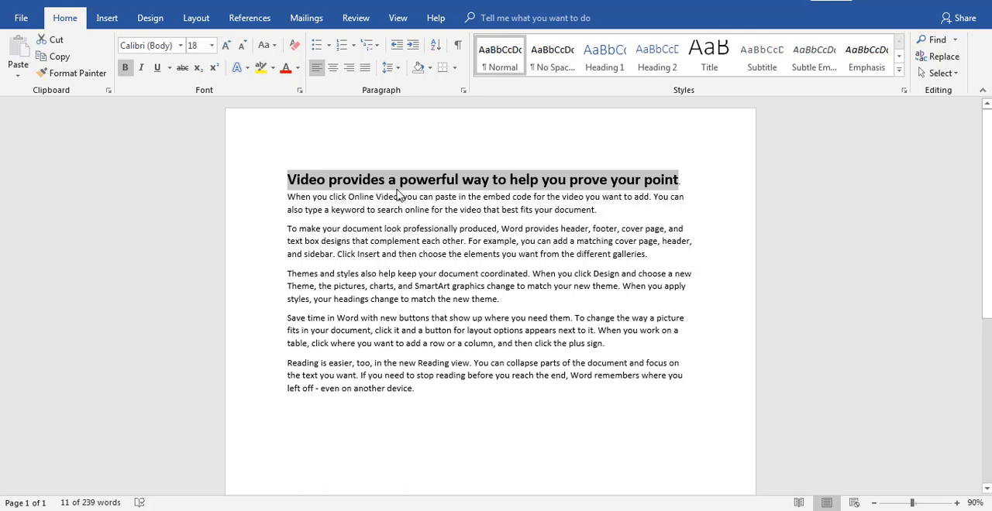
# Highlight "also type a keyword to search online for the video that best fits your document" in yellow
pyautogui.click(370, 207)
pyautogui.moveTo(290, 207); pyautogui.dragTo(547, 213)
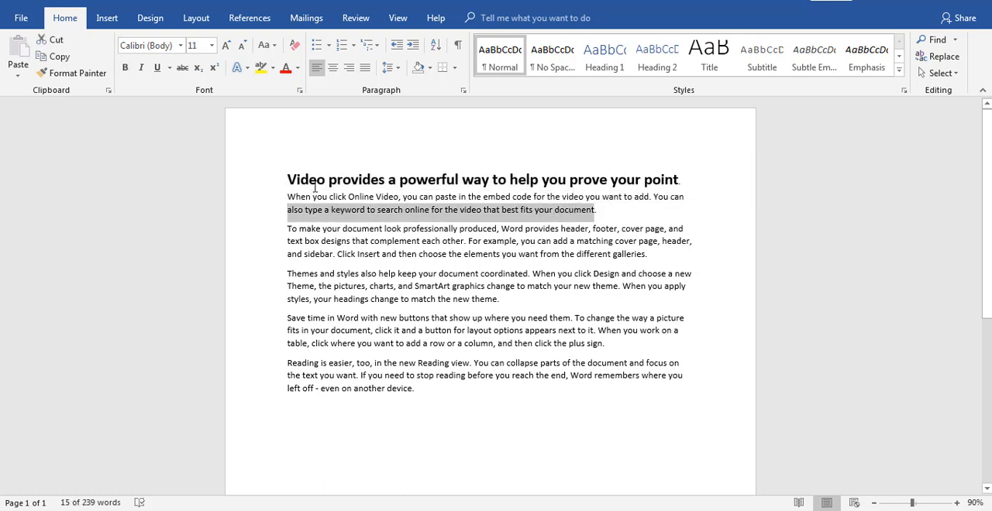
pyautogui.click(272, 72)
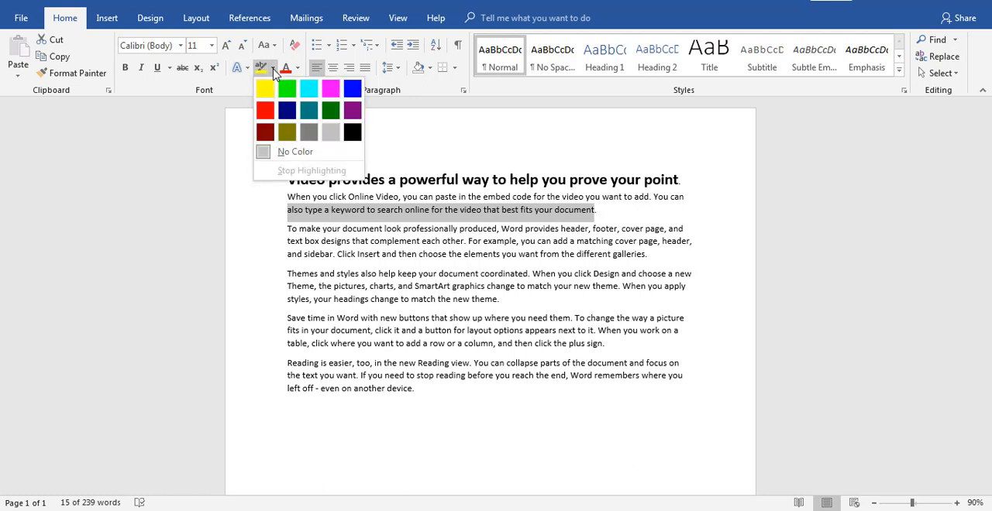
pyautogui.click(261, 88)
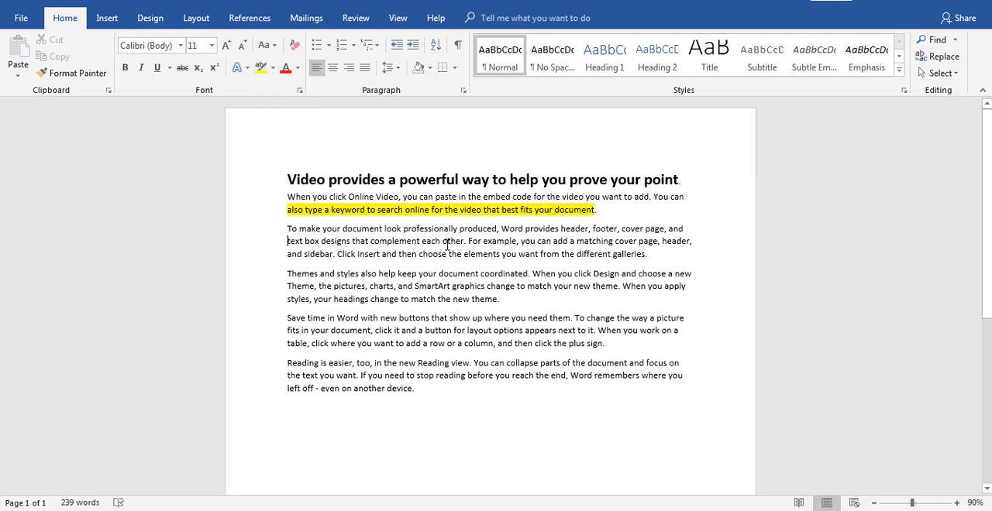
# Set the font color of "text box designs that complement each other" to standard red
pyautogui.keyDown('shift'); pyautogui.click(463, 241); pyautogui.keyUp('shift')
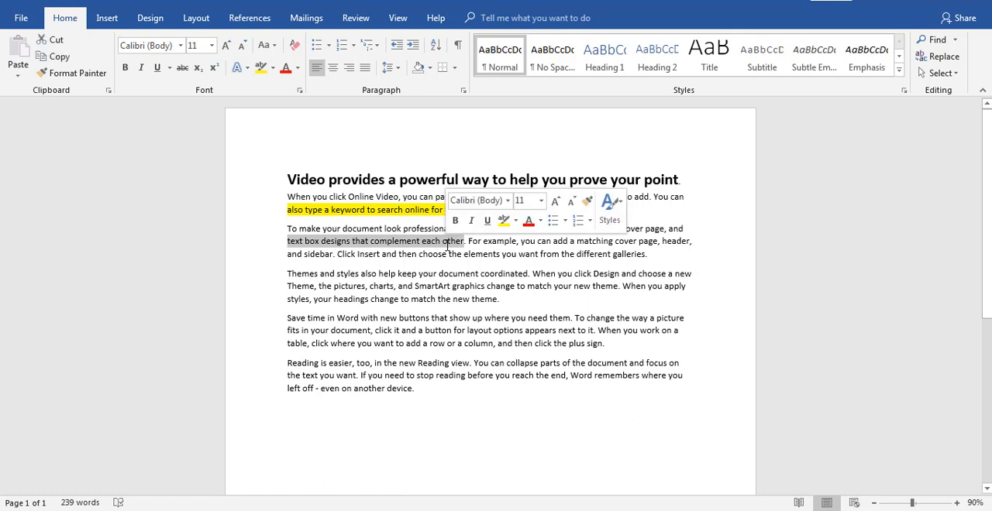
pyautogui.click(296, 68)
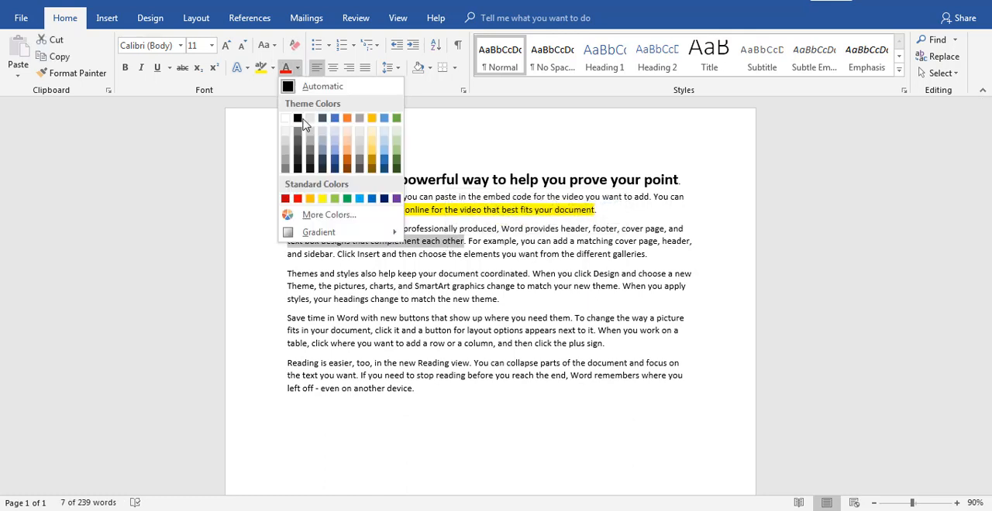
pyautogui.click(297, 199)
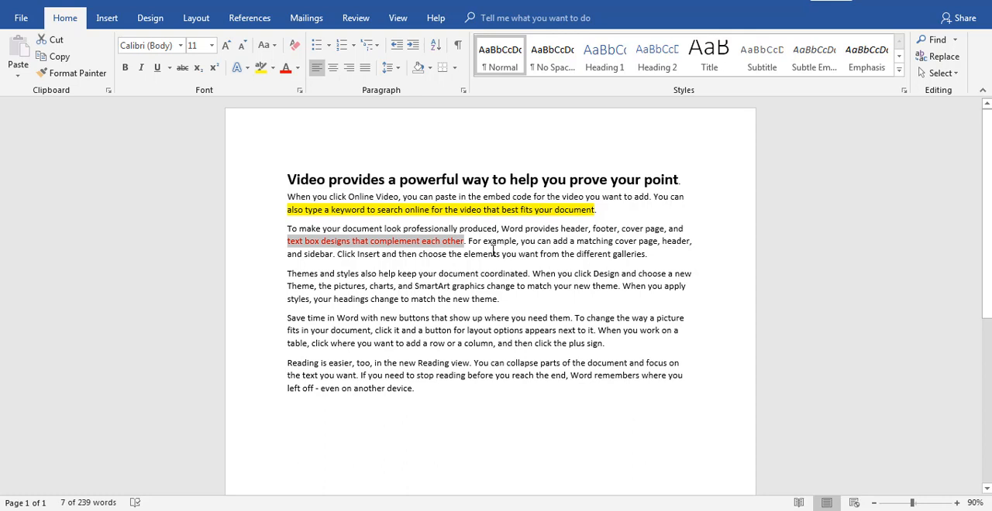
# Apply the first preset text effect, with black fill, to "example, you can add a matching" in the second paragraph
pyautogui.moveTo(499, 242); pyautogui.dragTo(613, 242)
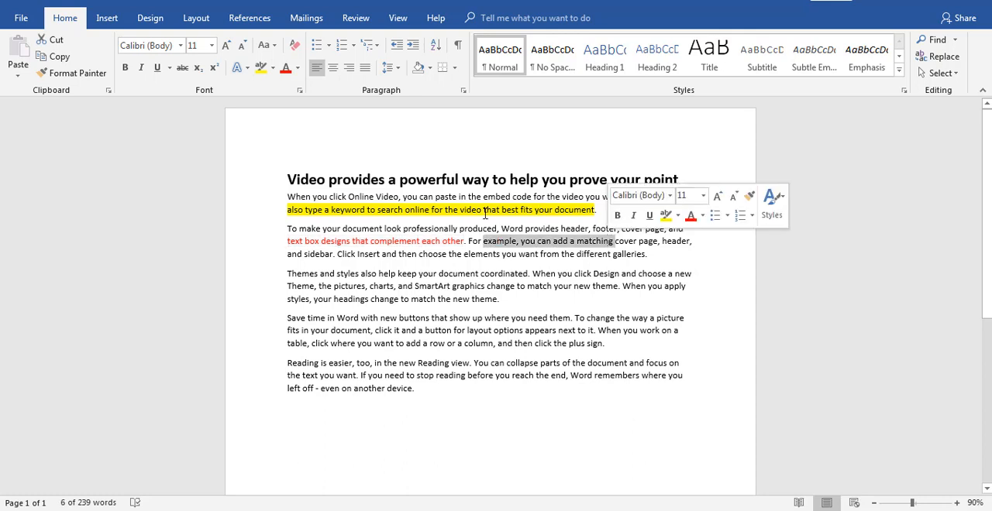
pyautogui.click(242, 68)
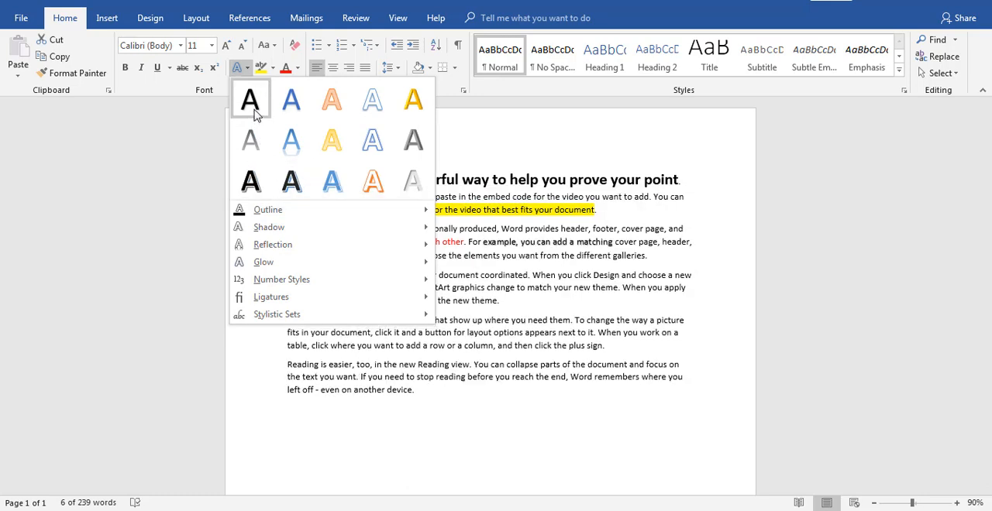
pyautogui.press('Escape')
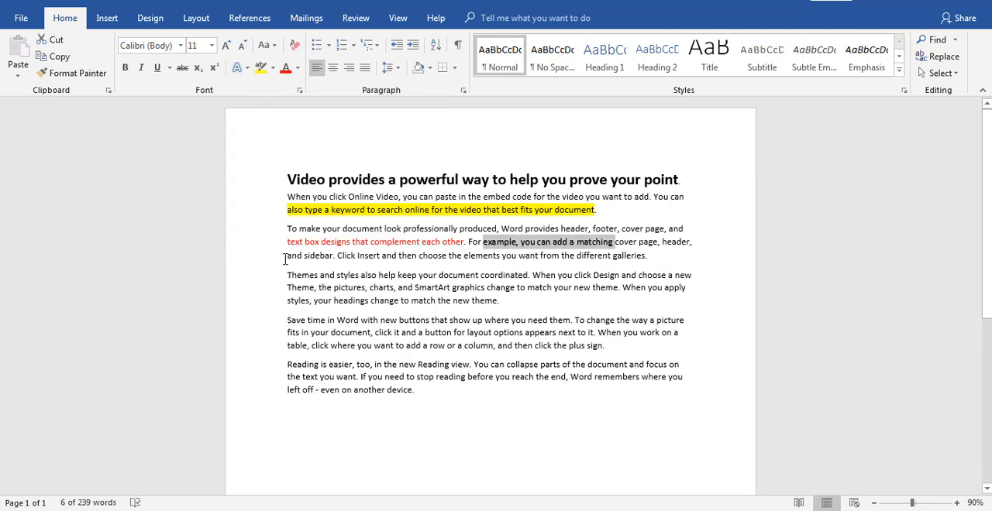
# Set "and sidebar. Click Insert and then choose" to font size 24 in the Agency FB font
pyautogui.moveTo(285, 256); pyautogui.dragTo(445, 261)
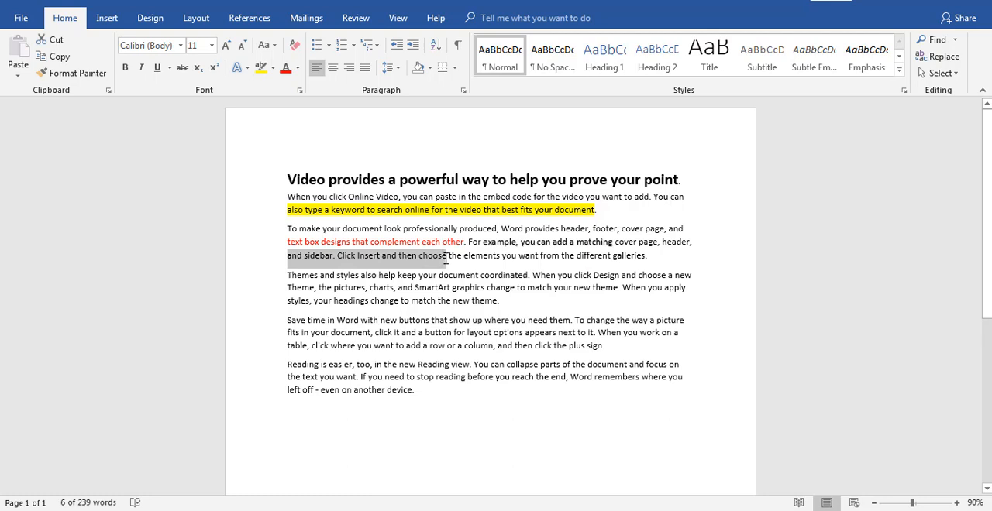
pyautogui.click(210, 47)
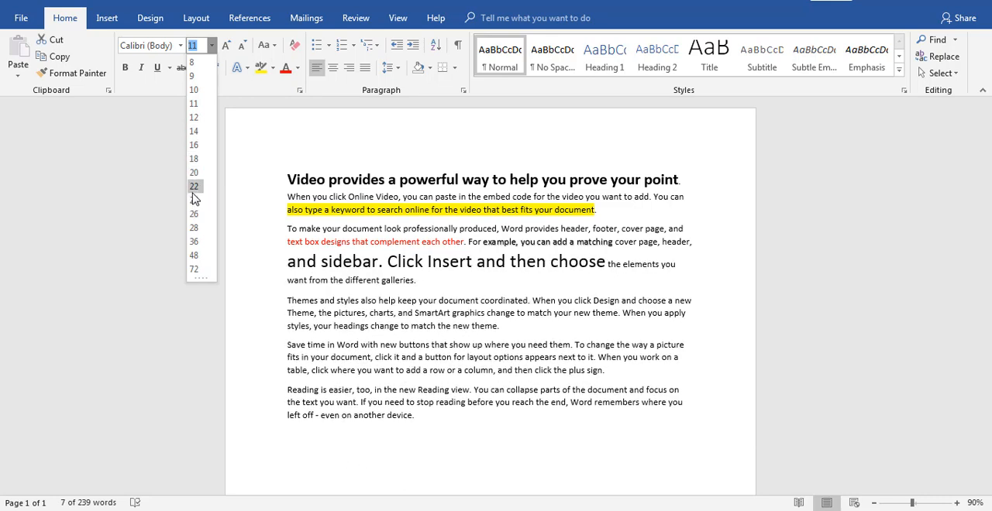
pyautogui.click(193, 201)
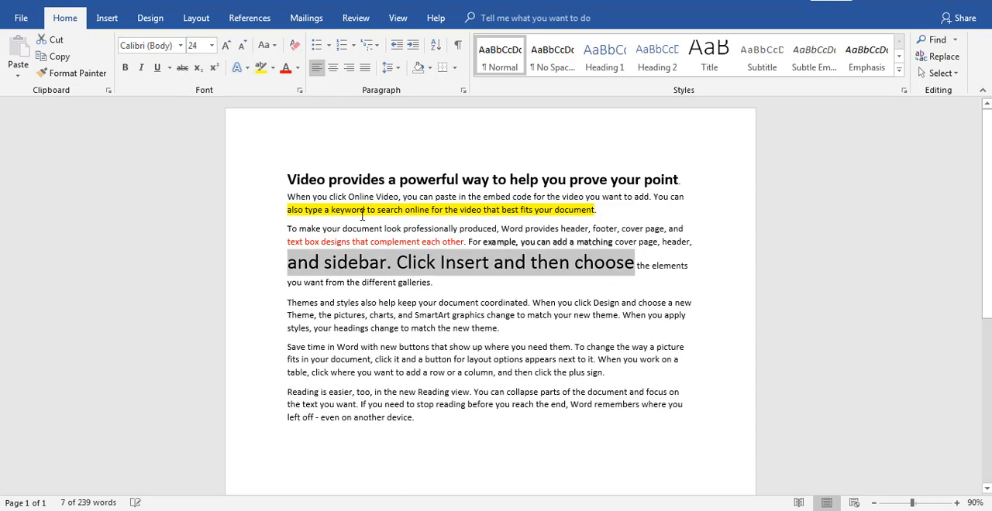
pyautogui.click(181, 46)
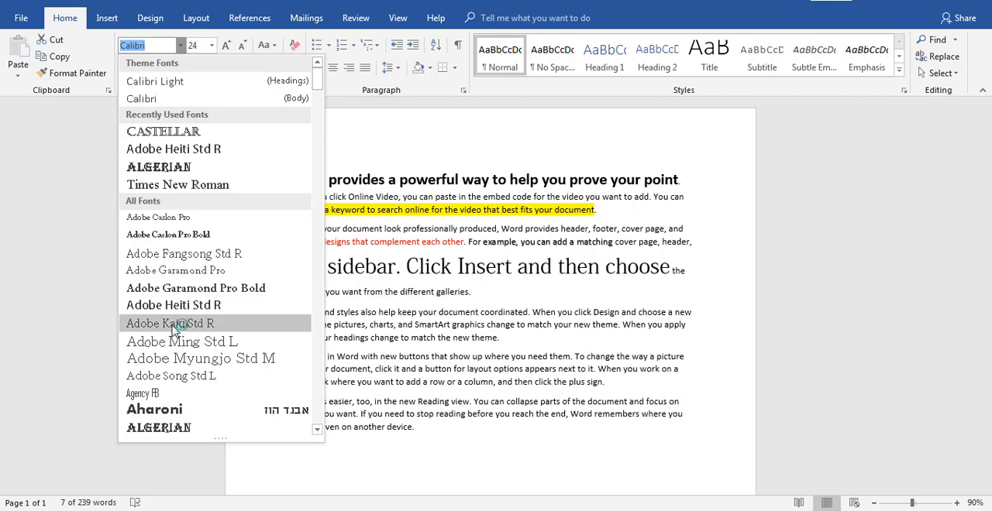
pyautogui.click(177, 397)
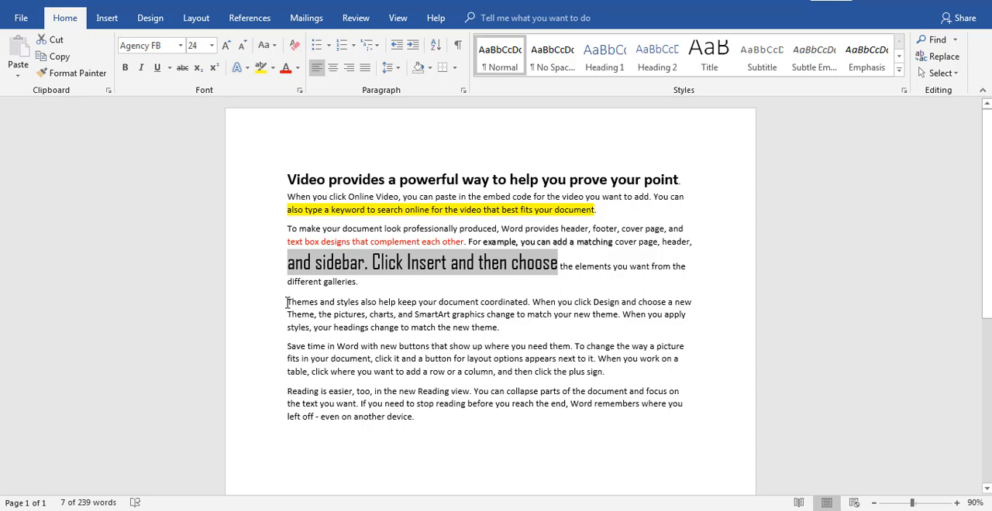
# Format "Themes and styles also help keep your document" as italic and underlined text at font size 20
pyautogui.moveTo(287, 303); pyautogui.dragTo(481, 300)
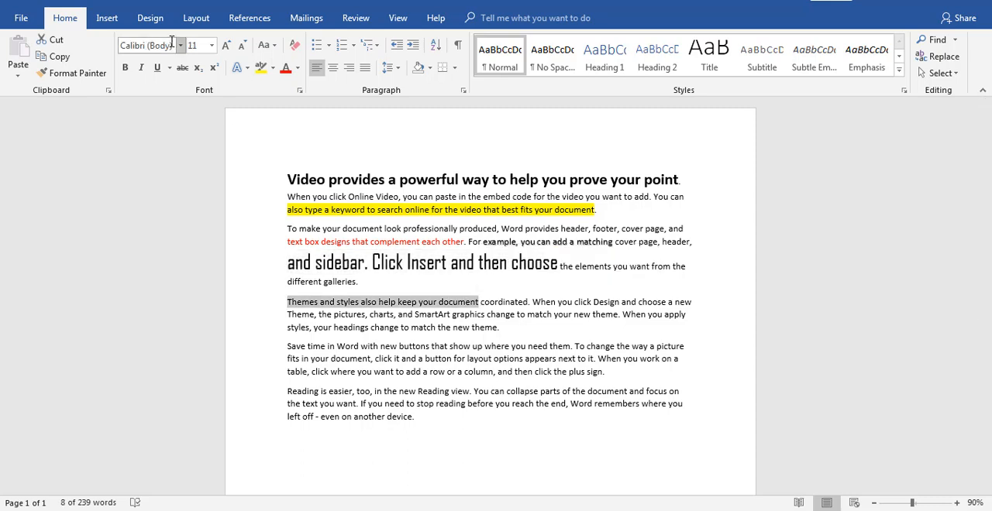
pyautogui.click(226, 45)
pyautogui.click(225, 45)
pyautogui.click(225, 45)
pyautogui.click(226, 45)
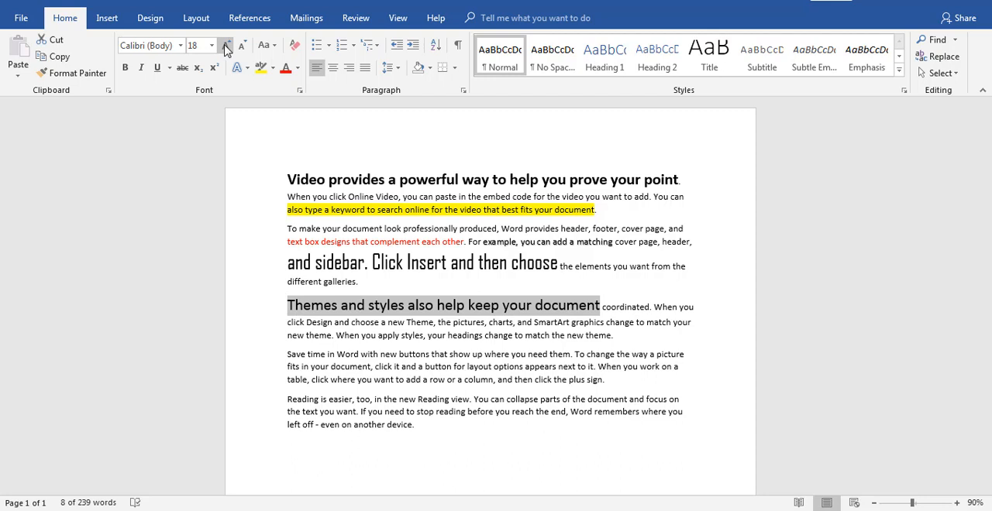
pyautogui.click(225, 45)
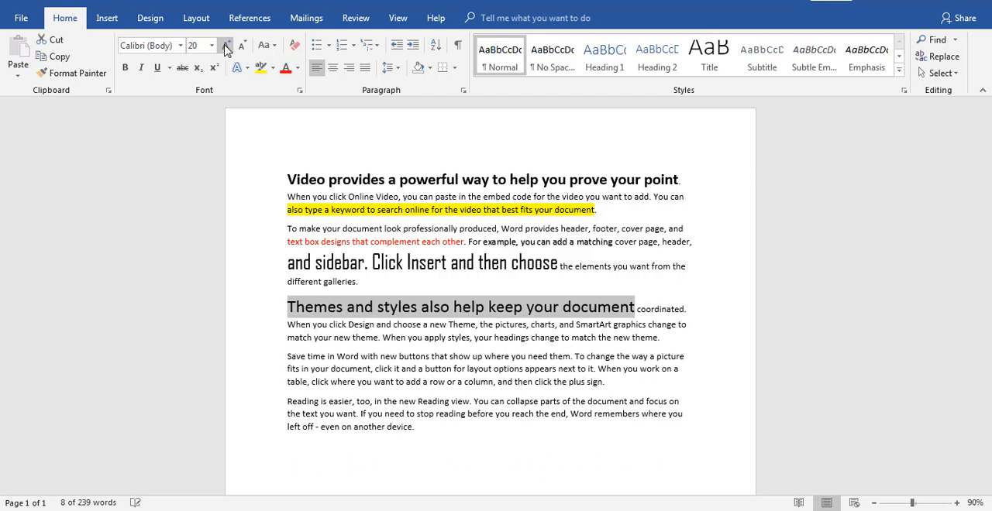
pyautogui.click(141, 68)
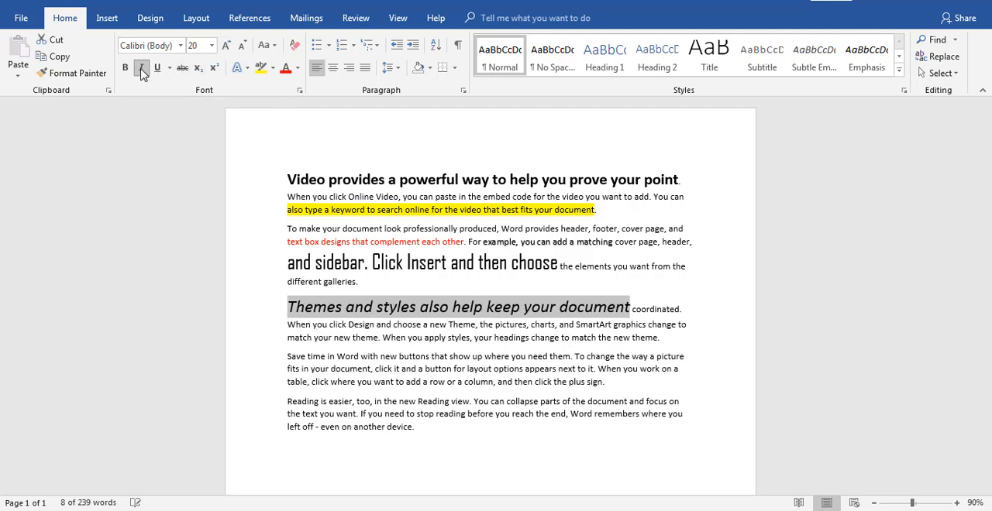
pyautogui.click(158, 69)
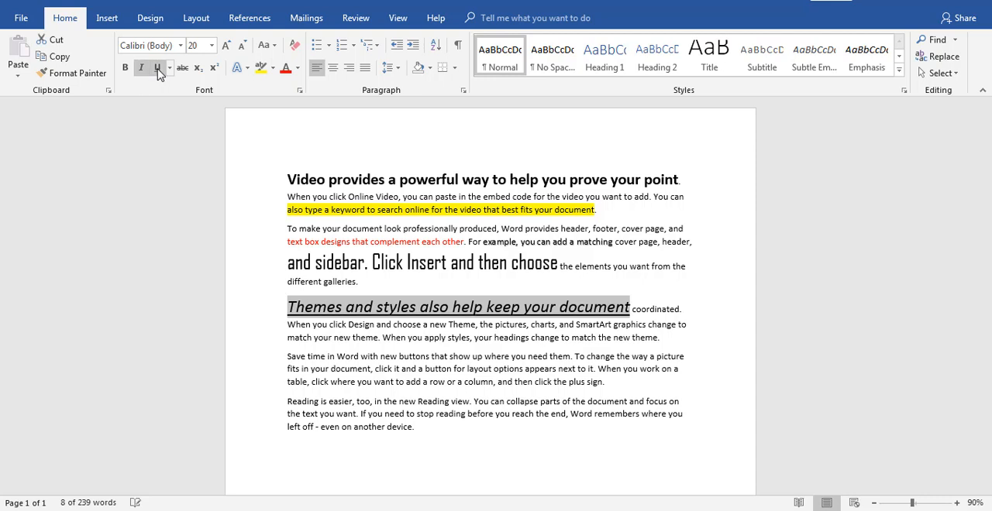
pyautogui.click(497, 310)
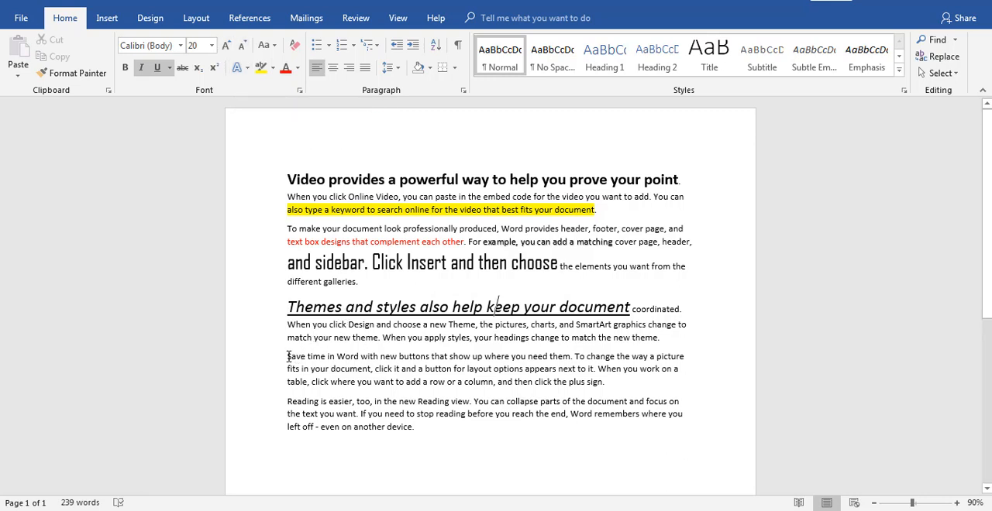
# Enlarge the start of the fourth paragraph, from "Save time in Word" through "where you need th", to font size 24
pyautogui.moveTo(285, 355); pyautogui.dragTo(557, 357)
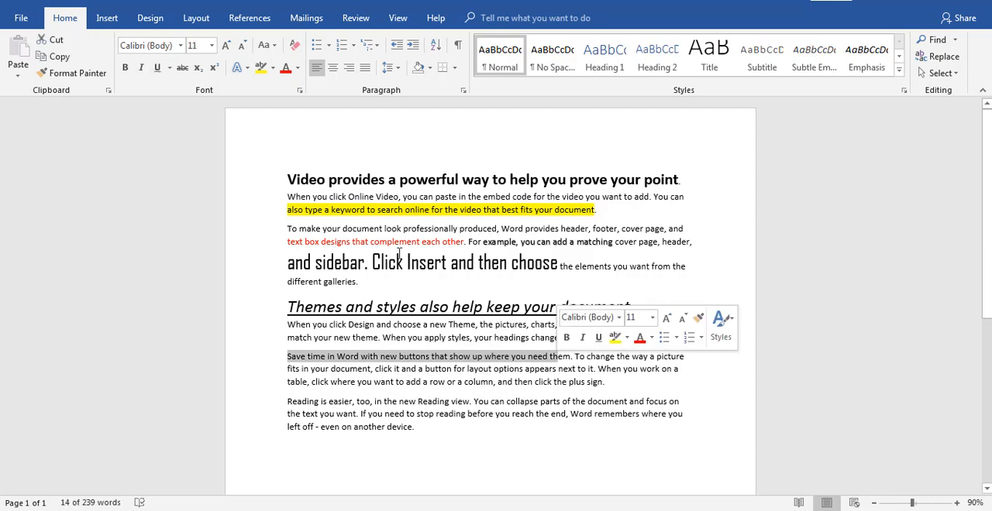
pyautogui.click(226, 48)
pyautogui.click(226, 48)
pyautogui.click(227, 48)
pyautogui.click(226, 48)
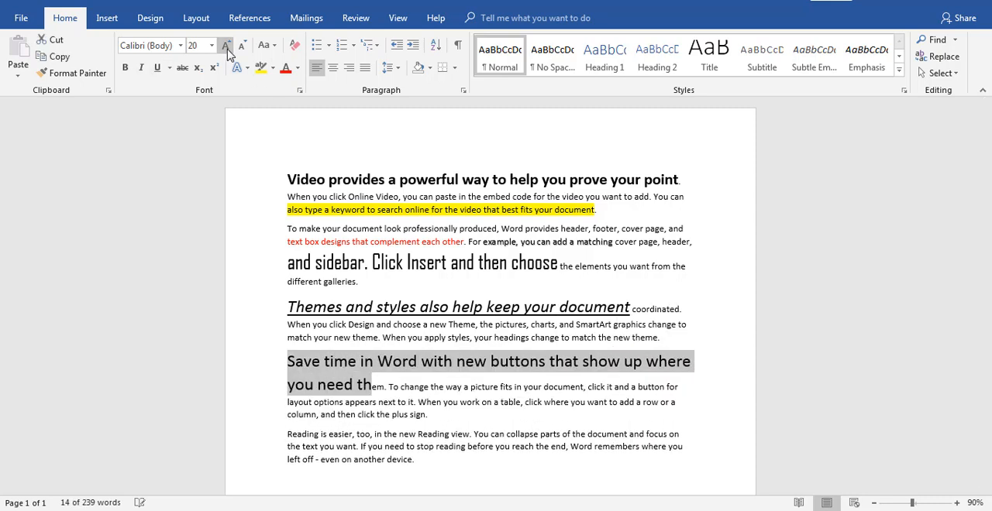
pyautogui.click(226, 48)
pyautogui.click(227, 48)
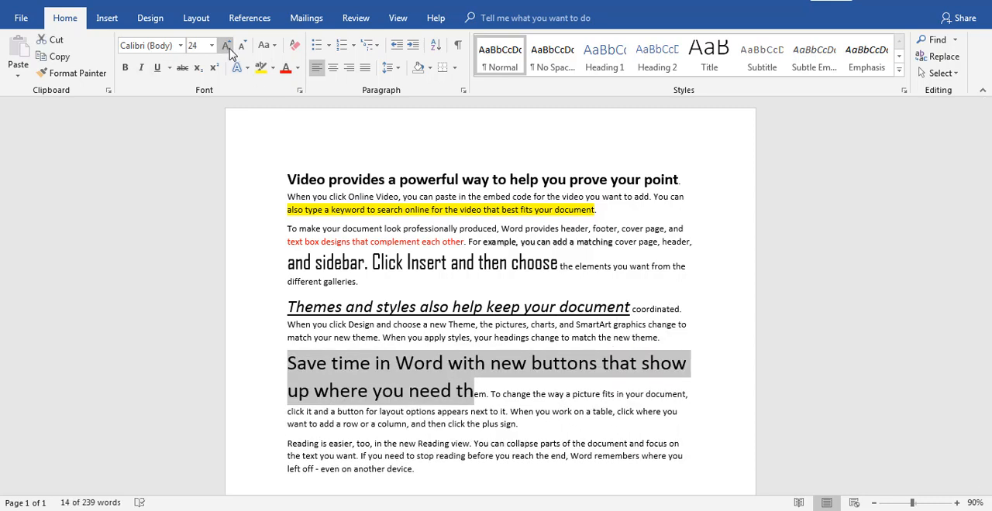
# Shrink the selected opening text of the fourth paragraph to font size 14, and enlarge it again to font size 22
pyautogui.click(242, 50)
pyautogui.click(242, 50)
pyautogui.click(242, 49)
pyautogui.click(242, 50)
pyautogui.click(242, 50)
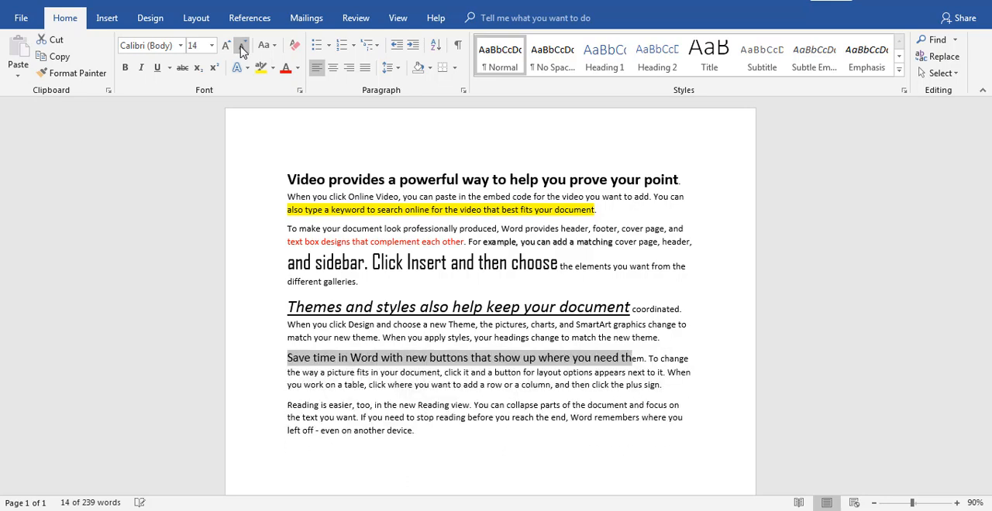
pyautogui.click(227, 48)
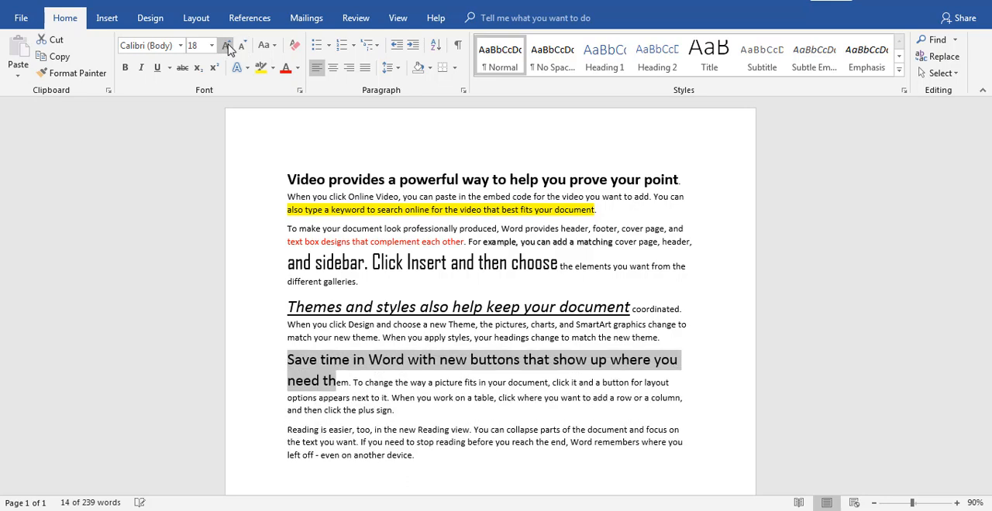
pyautogui.click(226, 48)
pyautogui.click(227, 47)
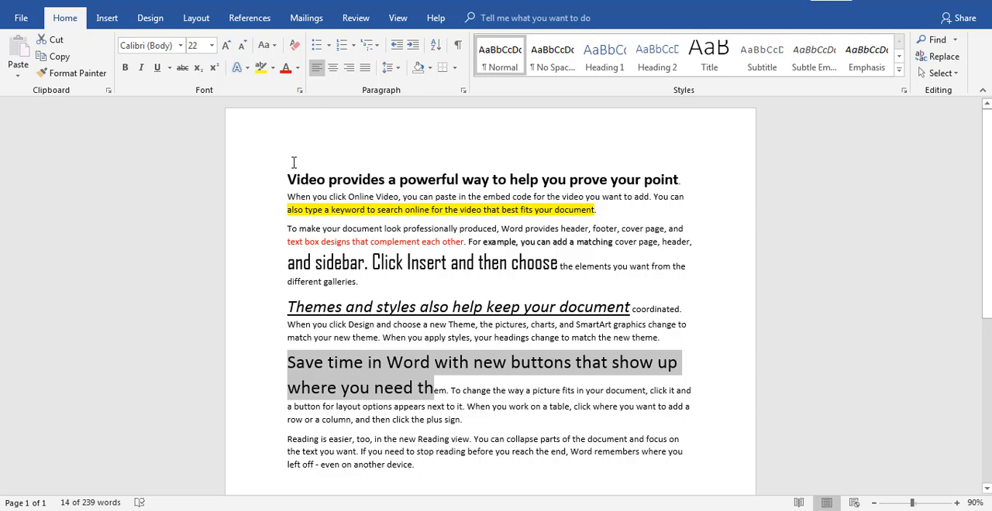
# Try the Capitalize Each Word, lowercase and UPPERCASE options in turn on the enlarged opening text of the fourth paragraph
pyautogui.click(273, 48)
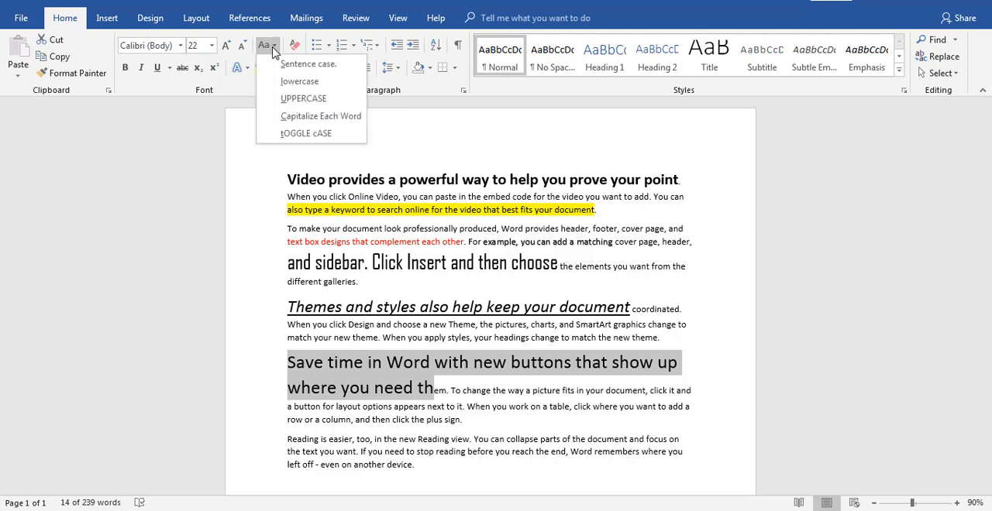
pyautogui.click(300, 118)
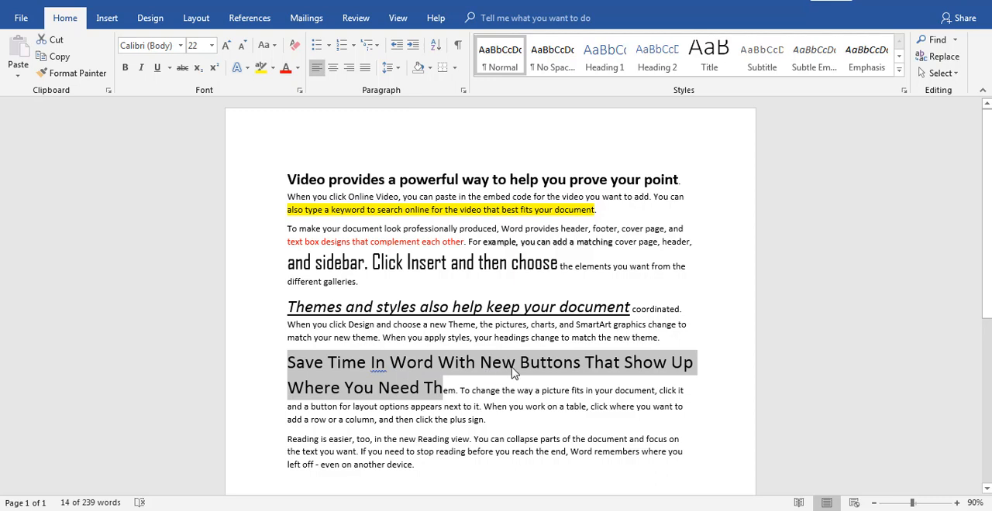
pyautogui.click(273, 47)
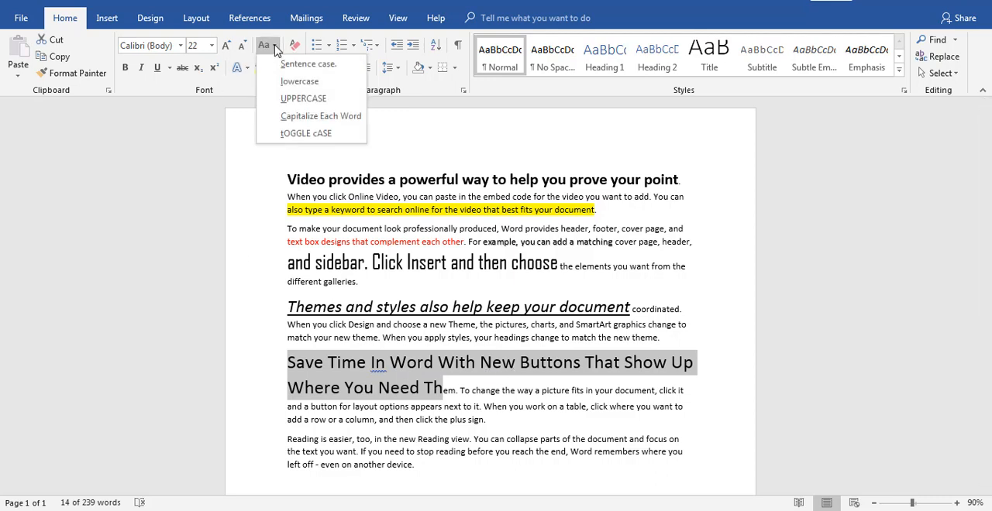
pyautogui.click(300, 84)
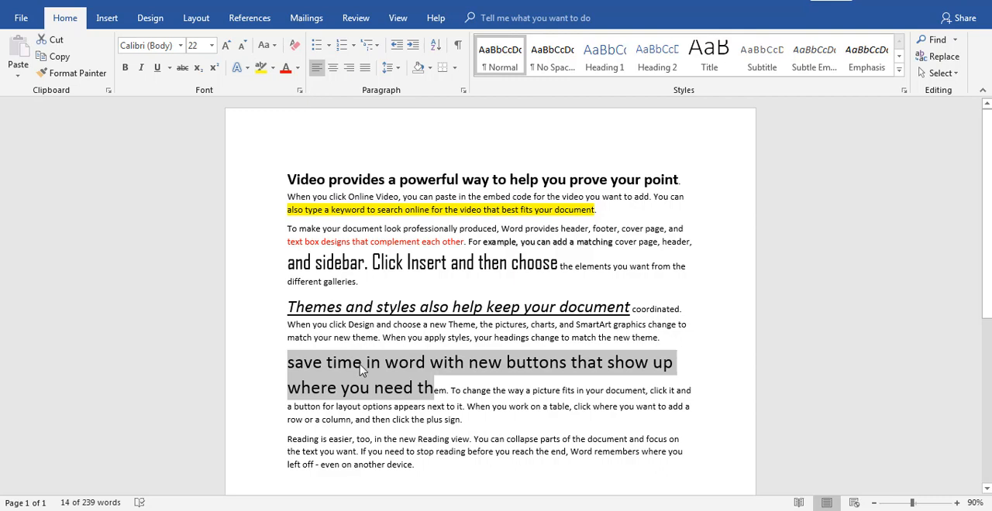
pyautogui.click(271, 45)
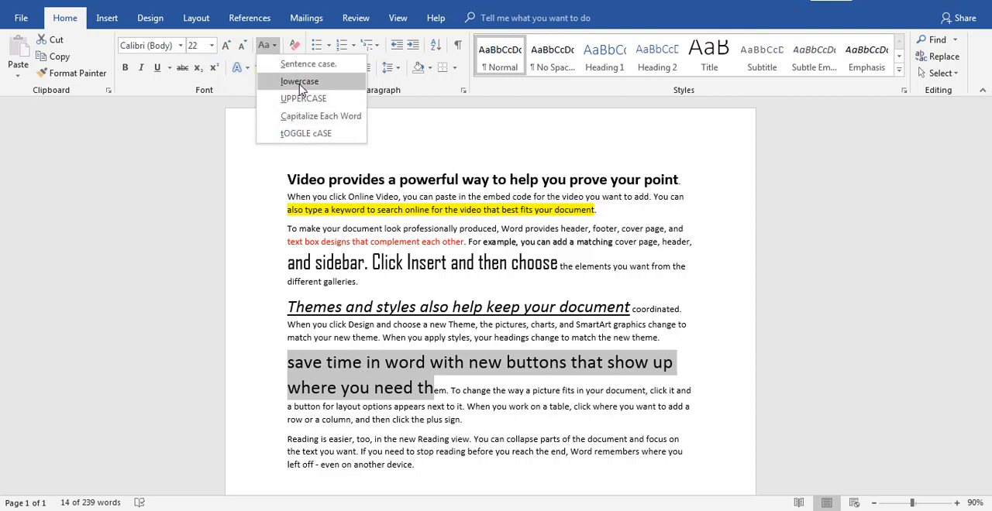
pyautogui.click(300, 98)
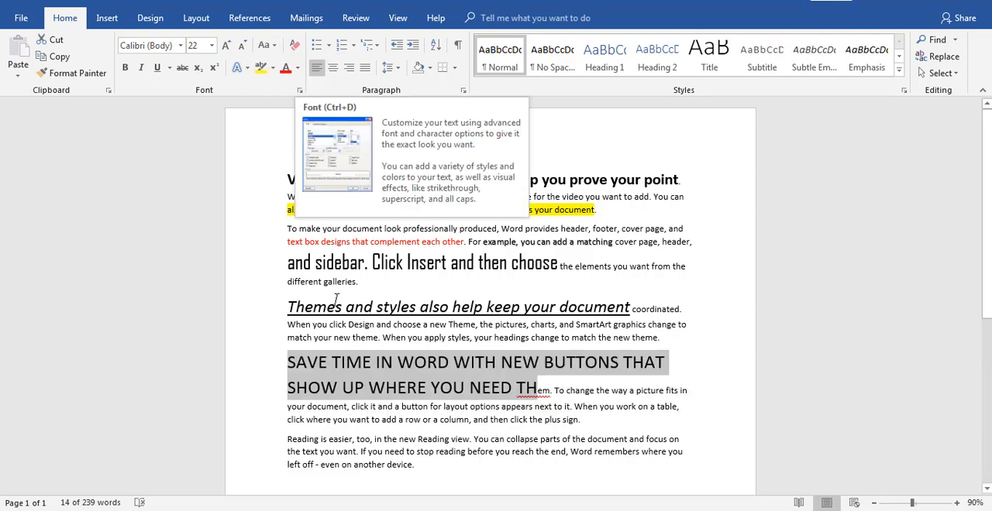
# Undo the last three case changes on the enlarged opening text of the fourth paragraph
pyautogui.hotkey('ctrl', 'z')
pyautogui.hotkey('ctrl', 'z')
pyautogui.hotkey('ctrl', 'z')
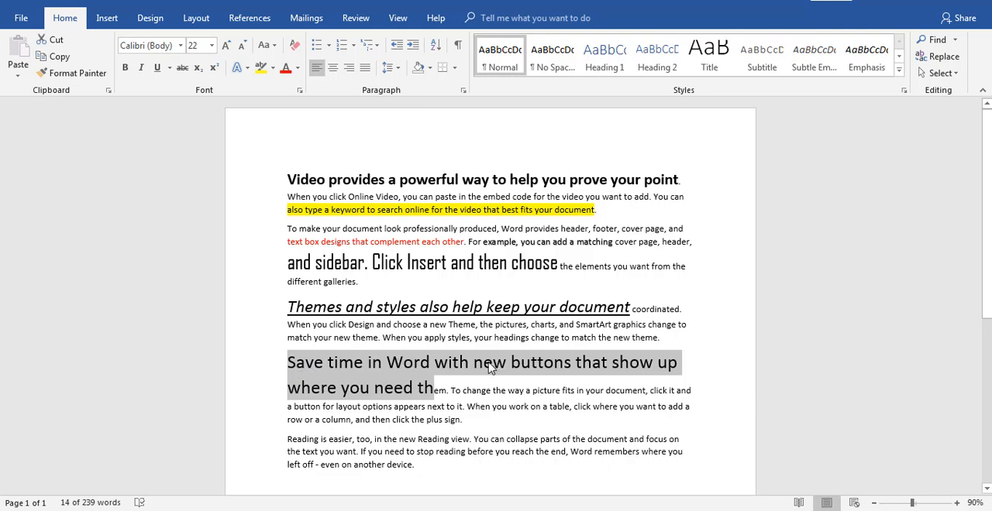
# In the fourth paragraph's first sentence, capitalise the "n" of "new" and the second "t" of "buttons"
pyautogui.click(485, 367)
pyautogui.press('BackSpace')
pyautogui.write('N')
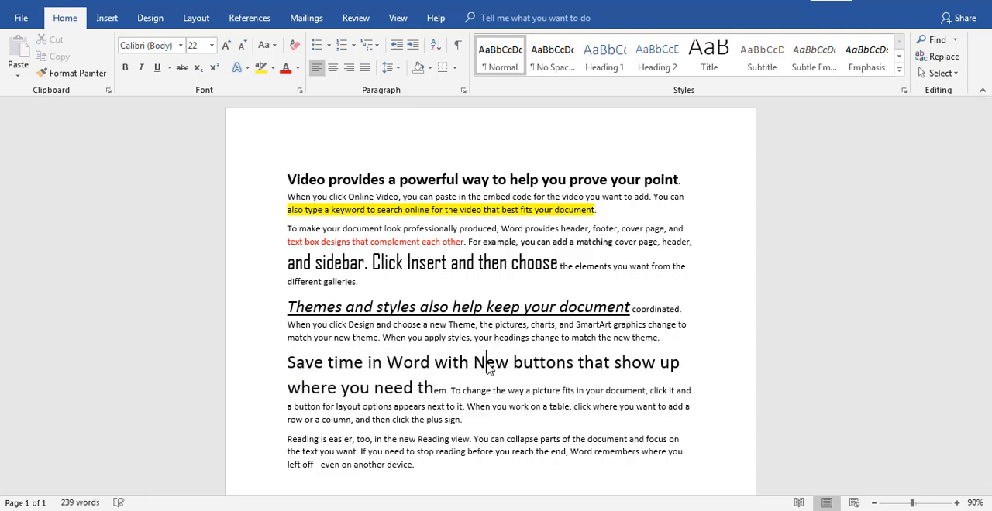
pyautogui.click(547, 361)
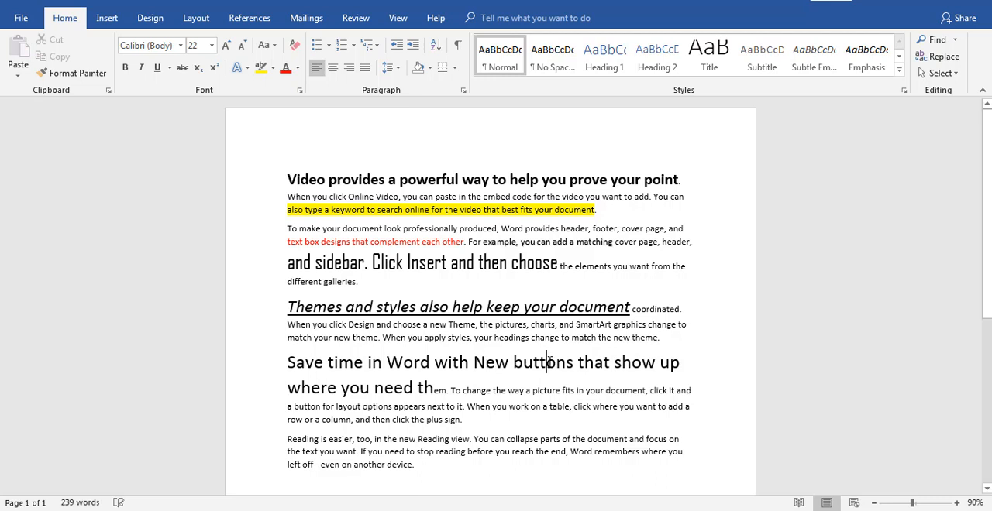
pyautogui.press('BackSpace')
pyautogui.write('T')
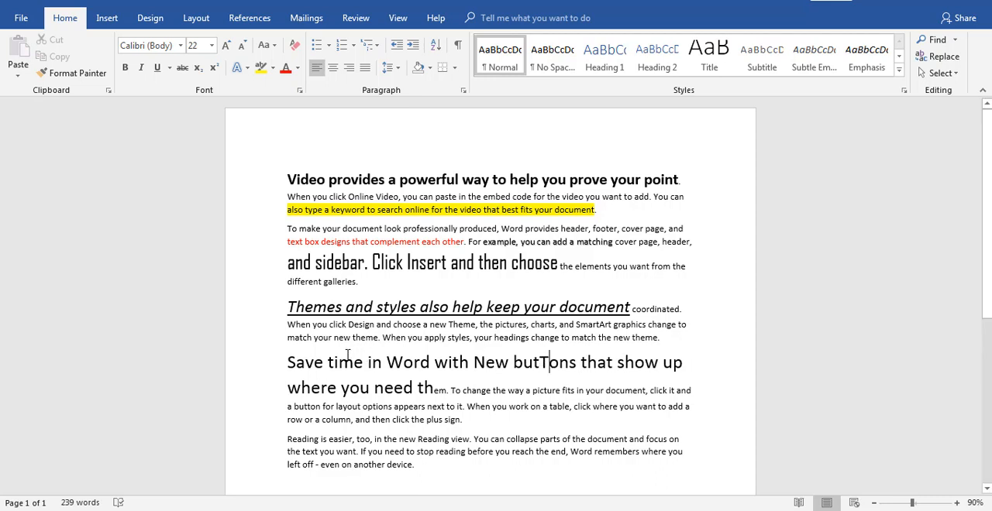
# Apply toggle case twice to the fourth paragraph's opening text through "where you need them", and finish by setting it to sentence case
pyautogui.moveTo(288, 359); pyautogui.dragTo(434, 388)
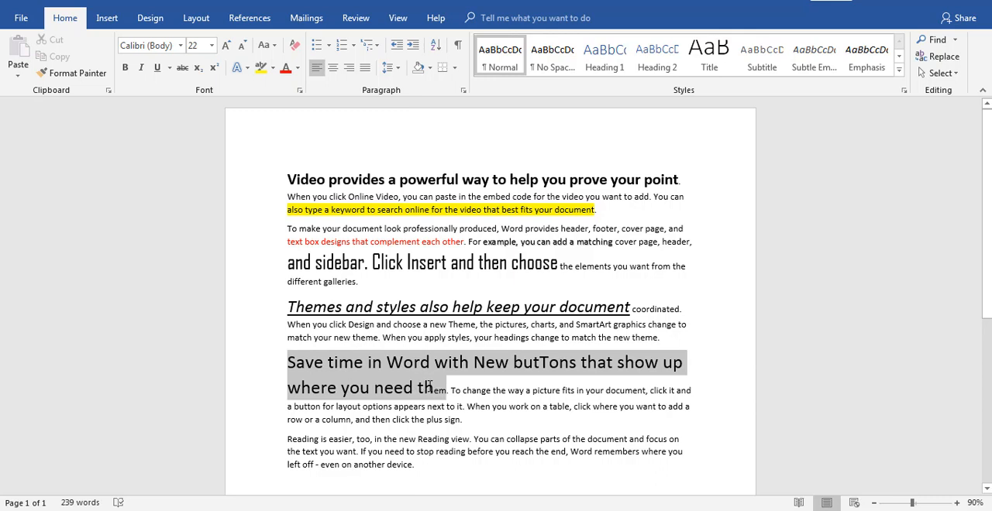
pyautogui.click(266, 45)
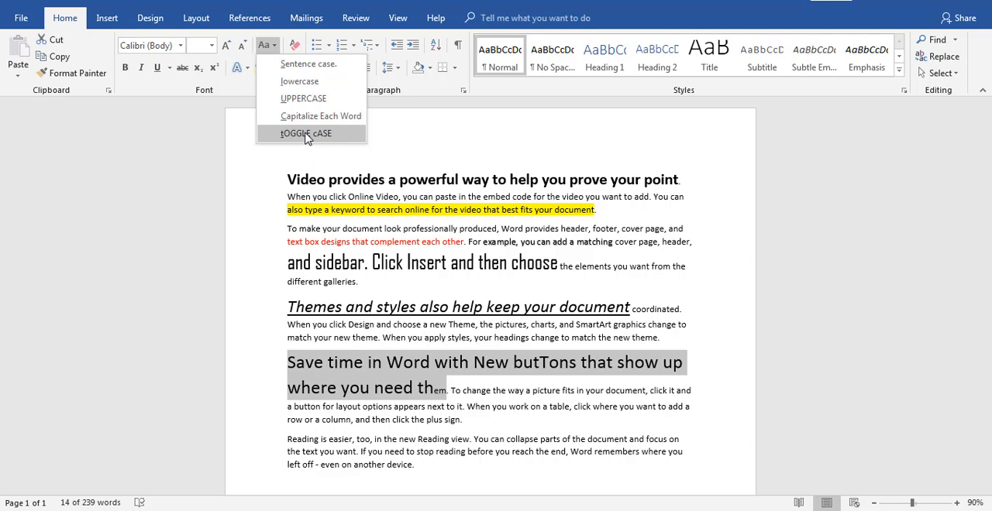
pyautogui.click(307, 136)
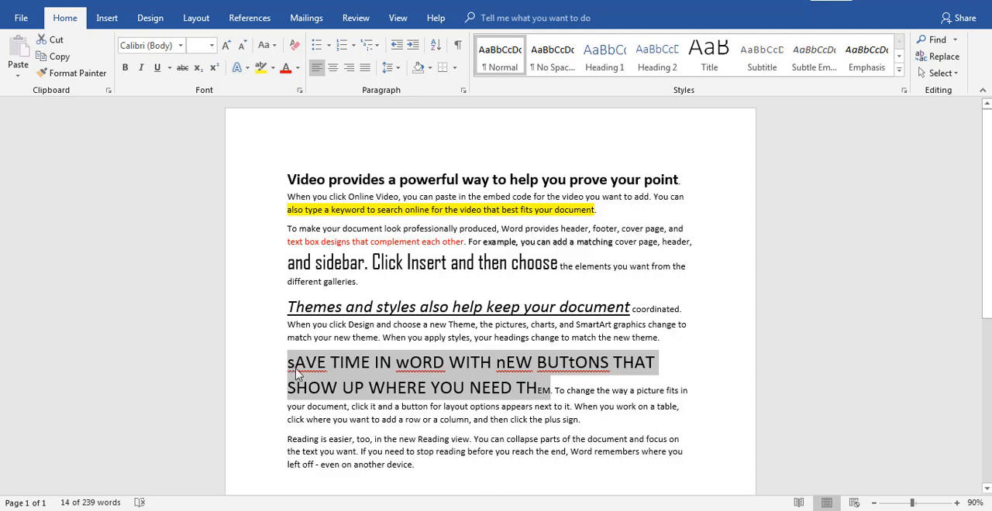
pyautogui.click(265, 45)
pyautogui.click(291, 135)
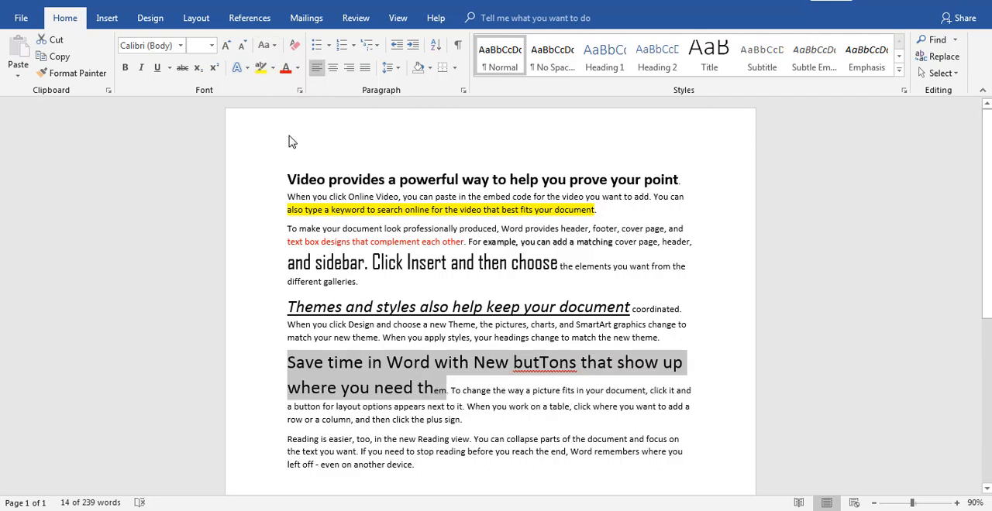
pyautogui.click(274, 46)
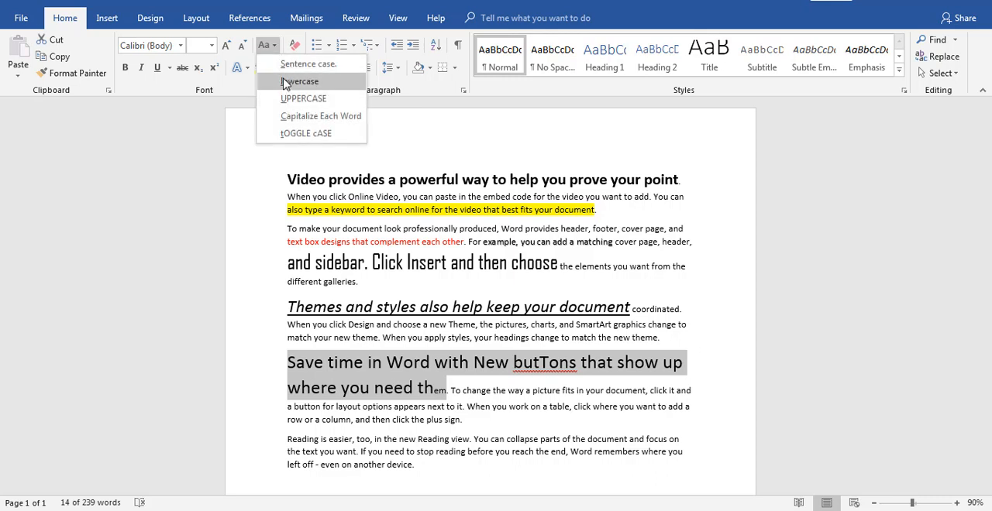
pyautogui.click(303, 66)
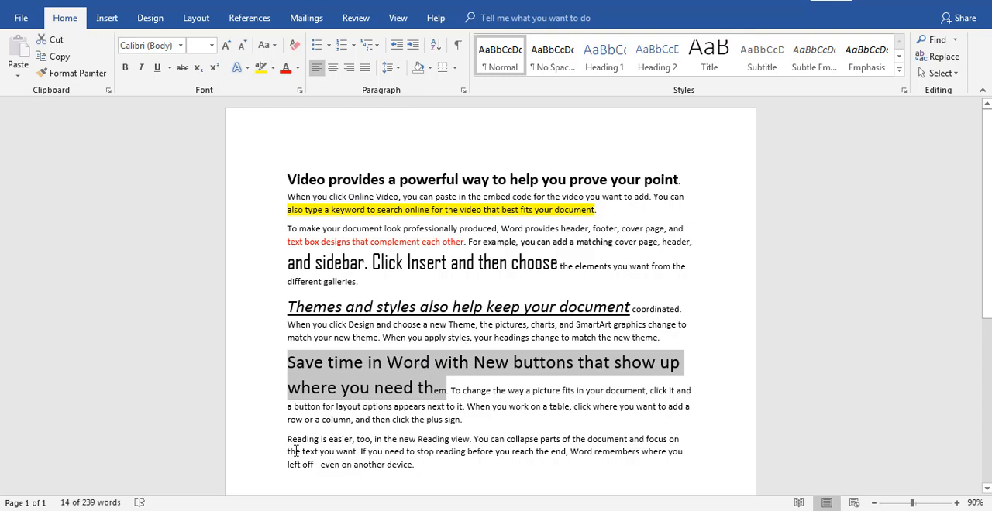
# Enlarge "row or a column, and then click the plus sign" to font size 20 and apply sentence case to it
pyautogui.moveTo(285, 422); pyautogui.dragTo(462, 420)
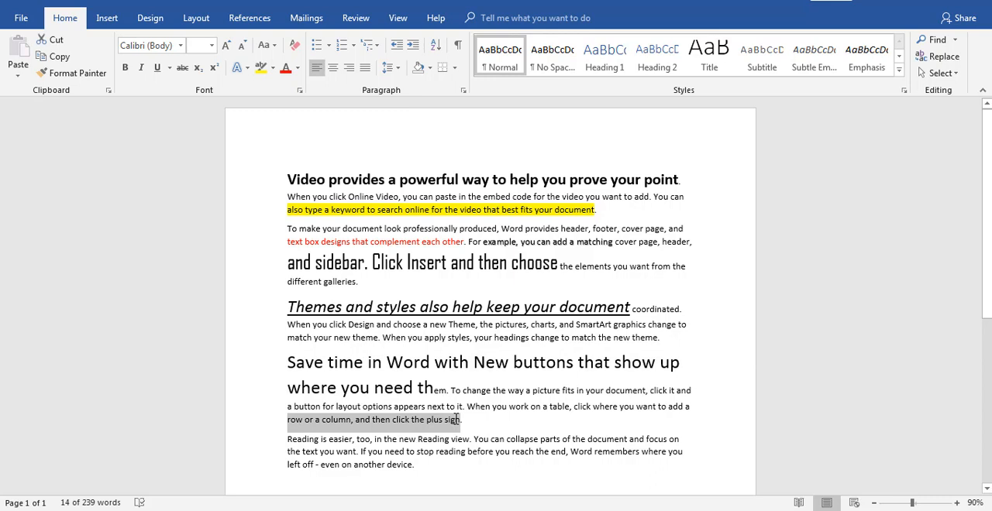
pyautogui.click(225, 46)
pyautogui.click(225, 45)
pyautogui.click(225, 46)
pyautogui.click(226, 46)
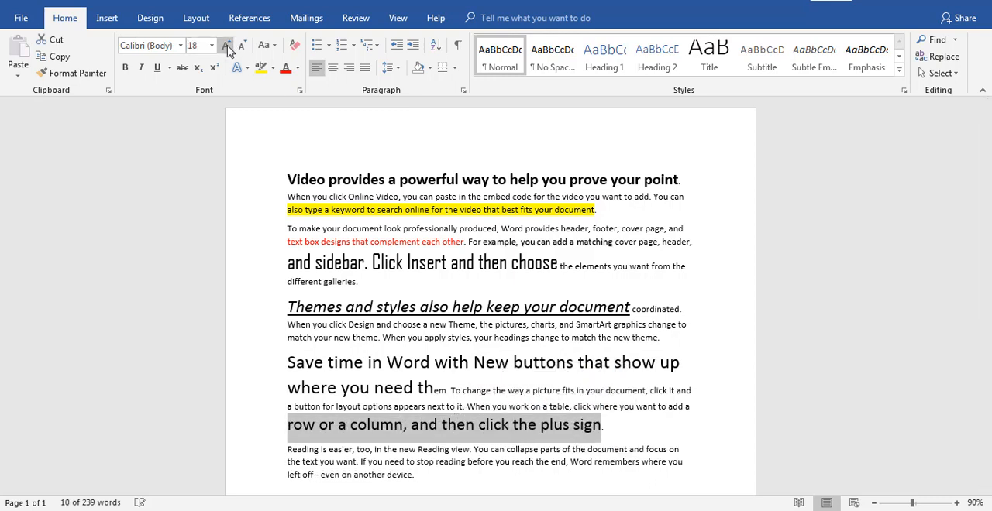
pyautogui.click(266, 45)
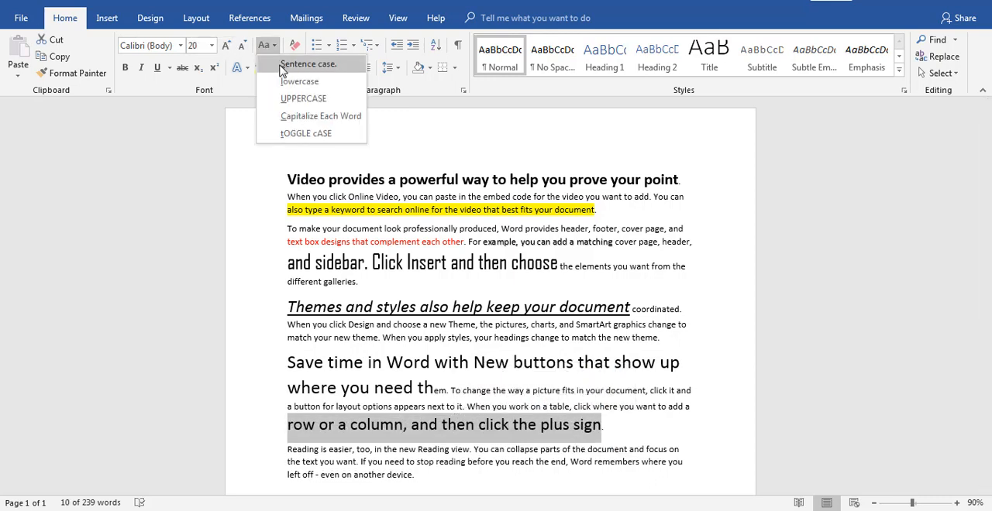
pyautogui.click(284, 67)
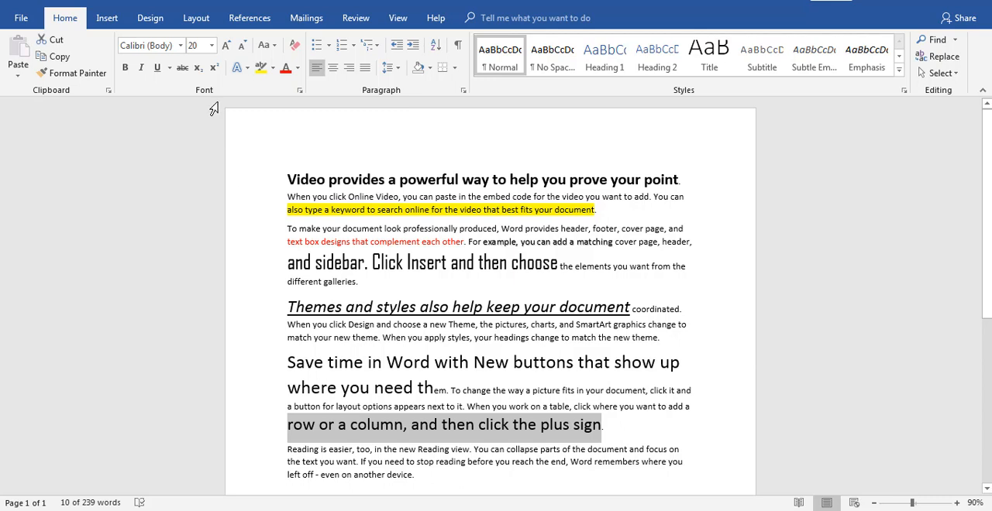
# Add a new paragraph at the end of the document containing the text "H2O"
pyautogui.click(421, 475)
pyautogui.press('Return')
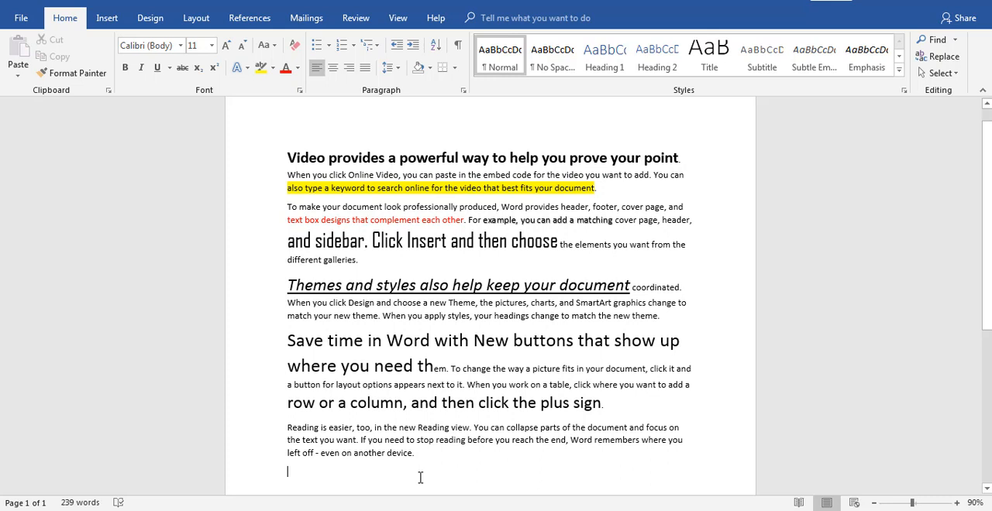
pyautogui.write('H')
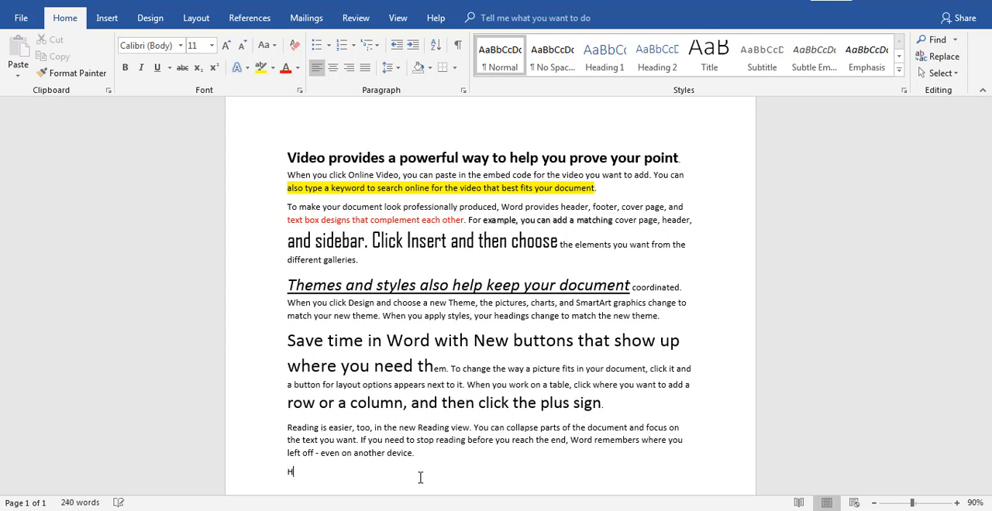
pyautogui.write('2O')
pyautogui.moveTo(324, 471); pyautogui.dragTo(275, 471)
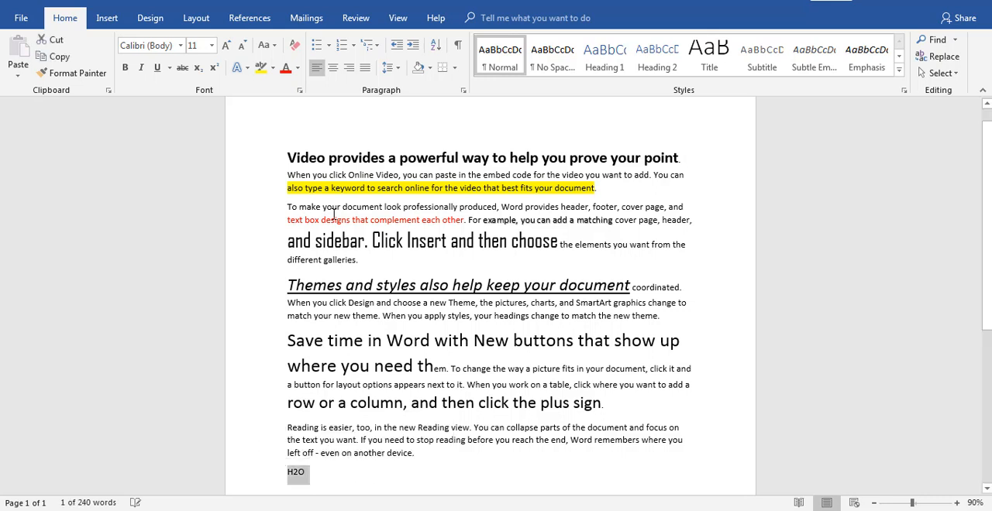
pyautogui.click(380, 259)
pyautogui.hotkey('ctrl', 'a')
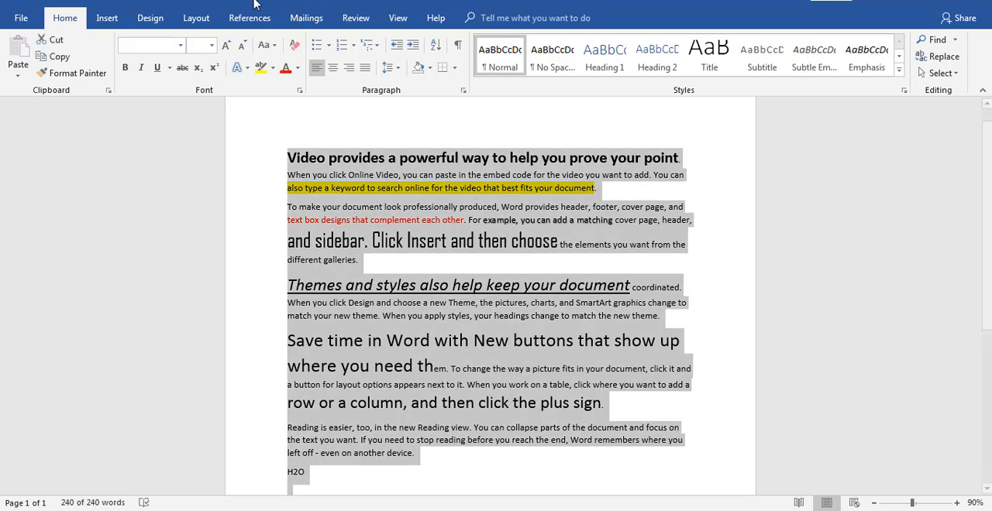
pyautogui.click(314, 378)
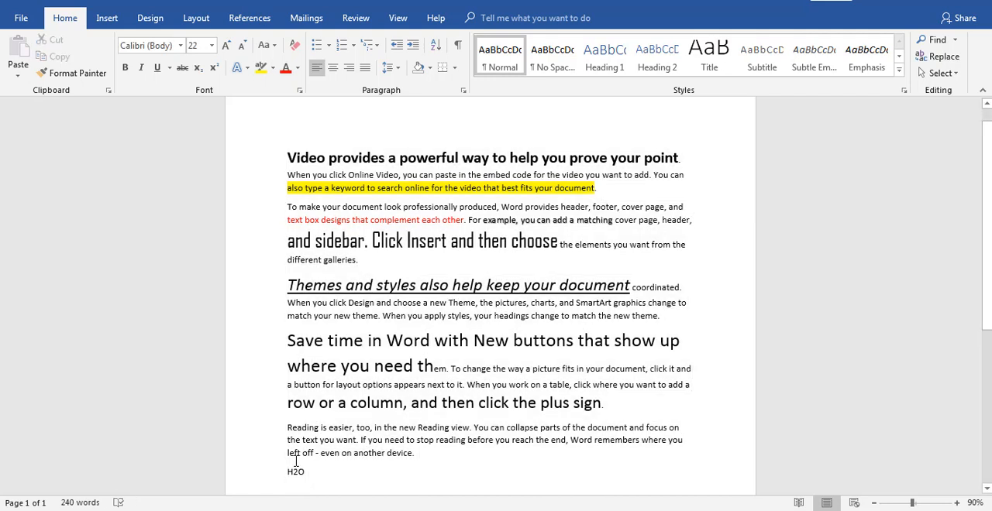
# Enlarge the "H2O" text in the last paragraph to font size 22
pyautogui.moveTo(305, 472); pyautogui.dragTo(287, 473)
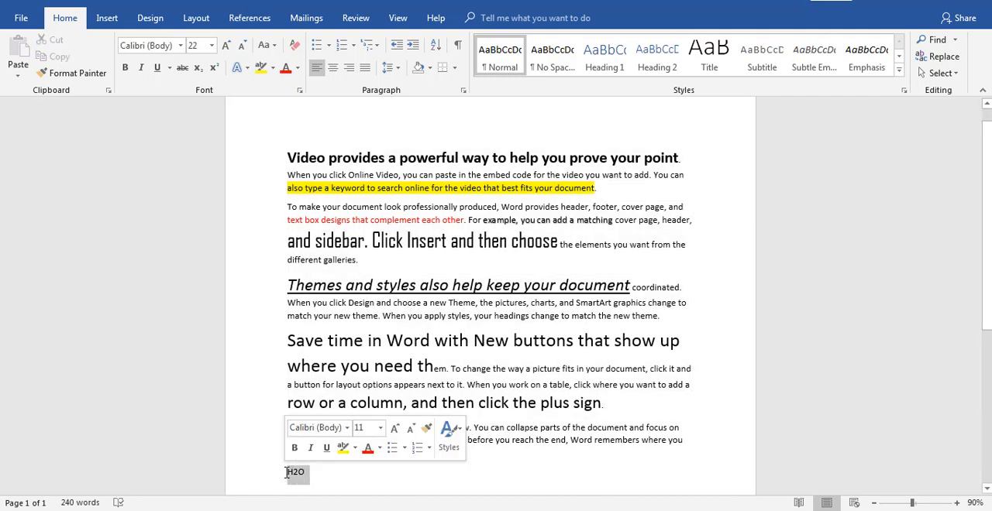
pyautogui.click(225, 45)
pyautogui.click(226, 45)
pyautogui.click(225, 45)
pyautogui.click(226, 45)
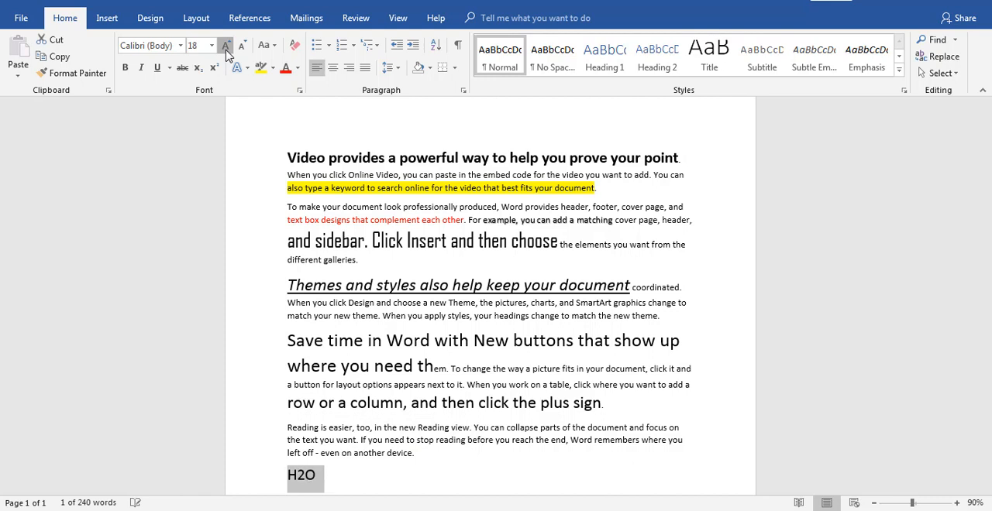
pyautogui.click(226, 44)
pyautogui.click(226, 44)
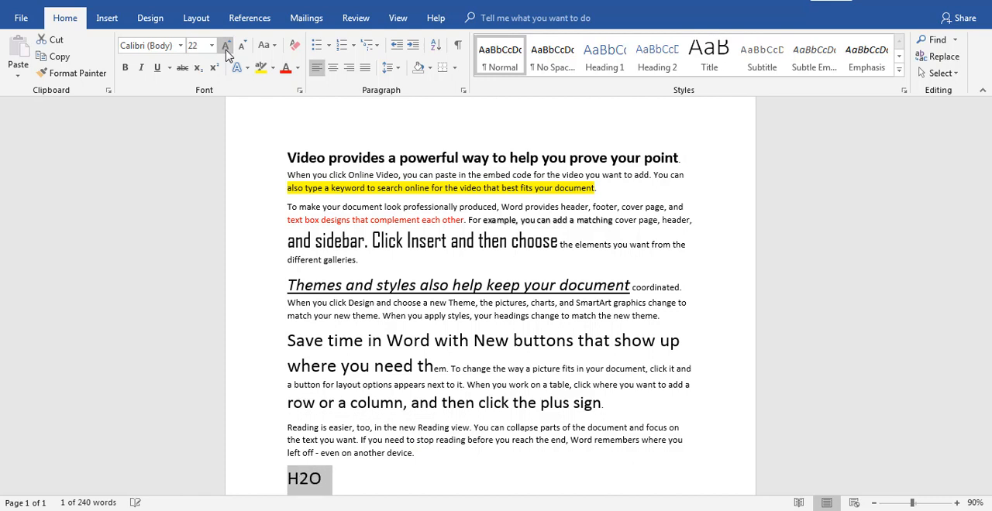
# Format the "2" in "H2O" as subscript
pyautogui.click(308, 481)
pyautogui.moveTo(309, 481); pyautogui.dragTo(300, 481)
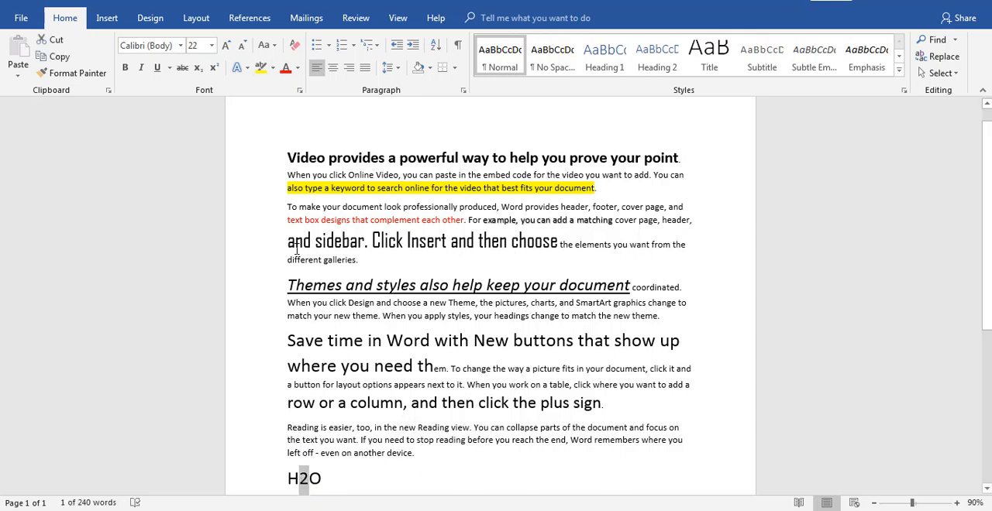
pyautogui.click(198, 69)
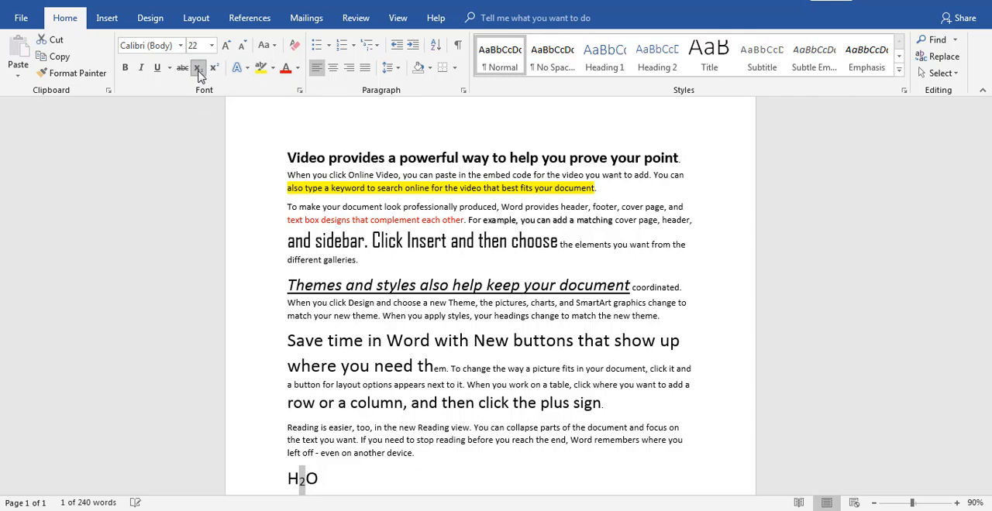
# Add the text "A2" after "H2O" on the last line and format its "2" as superscript
pyautogui.click(338, 483)
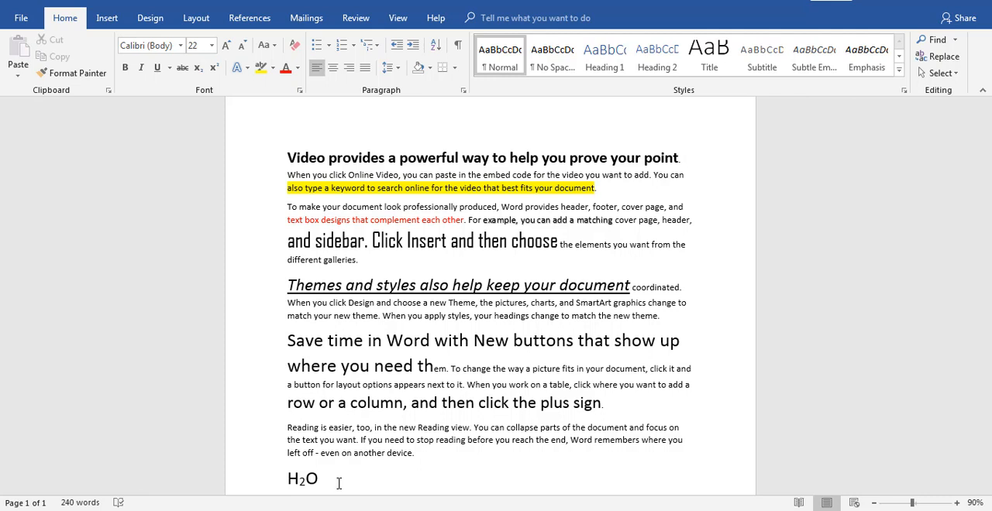
pyautogui.write('A2')
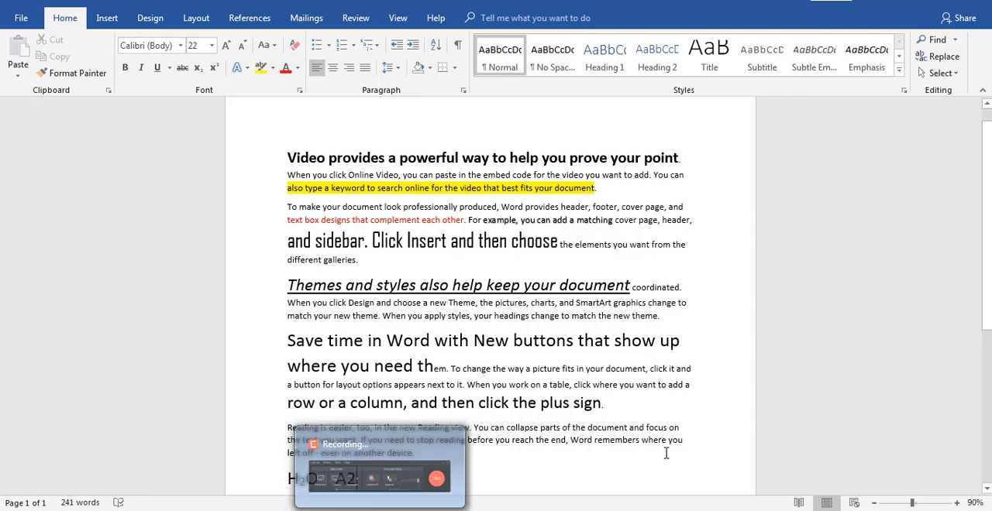
pyautogui.click(425, 464)
pyautogui.moveTo(357, 478); pyautogui.dragTo(346, 477)
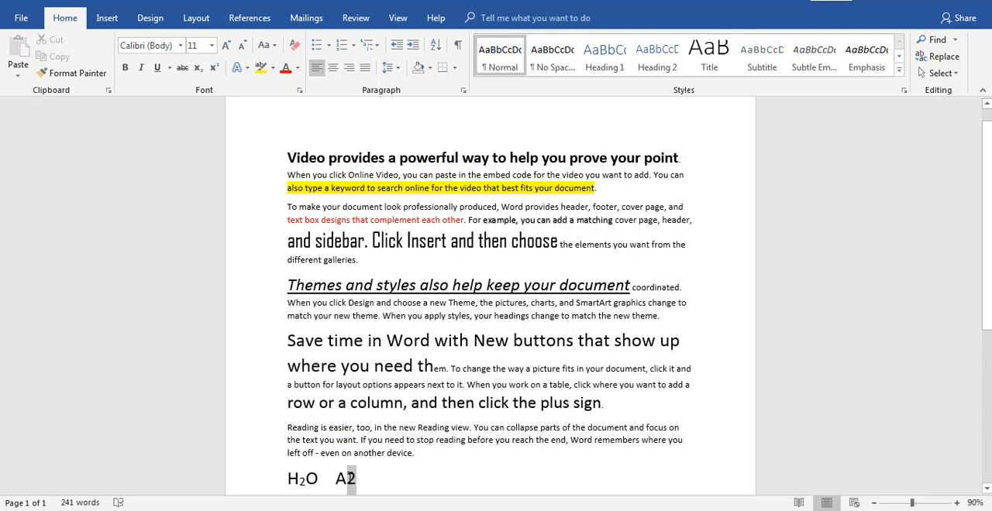
pyautogui.click(214, 68)
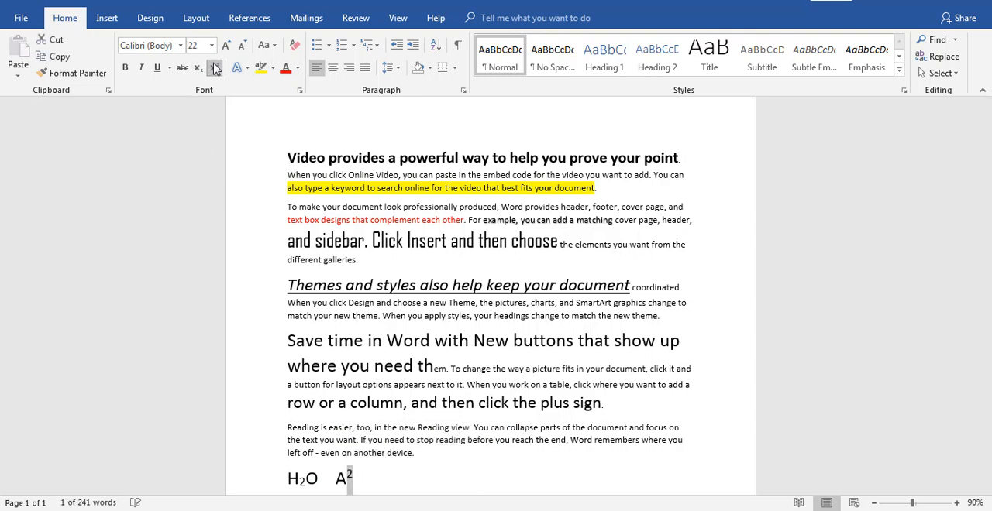
pyautogui.click(400, 488)
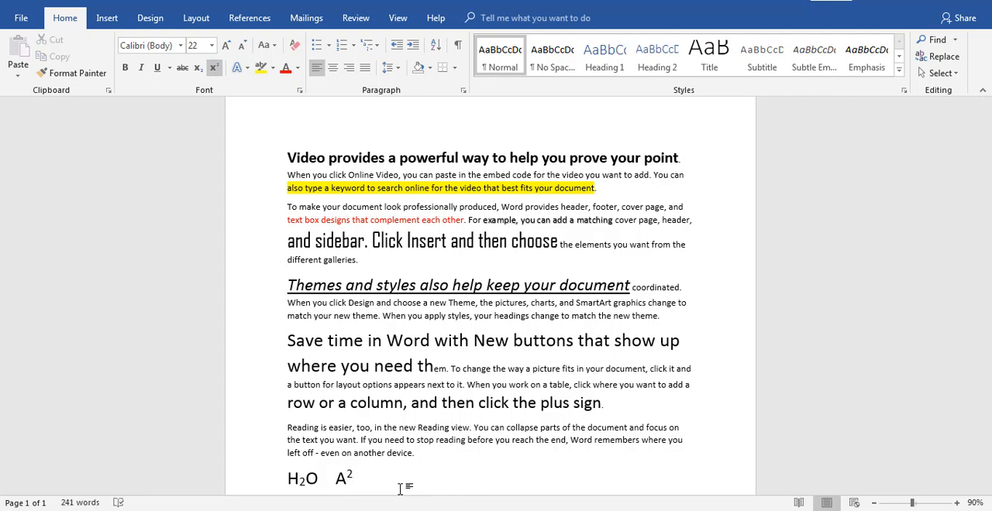
pyautogui.press('Return')
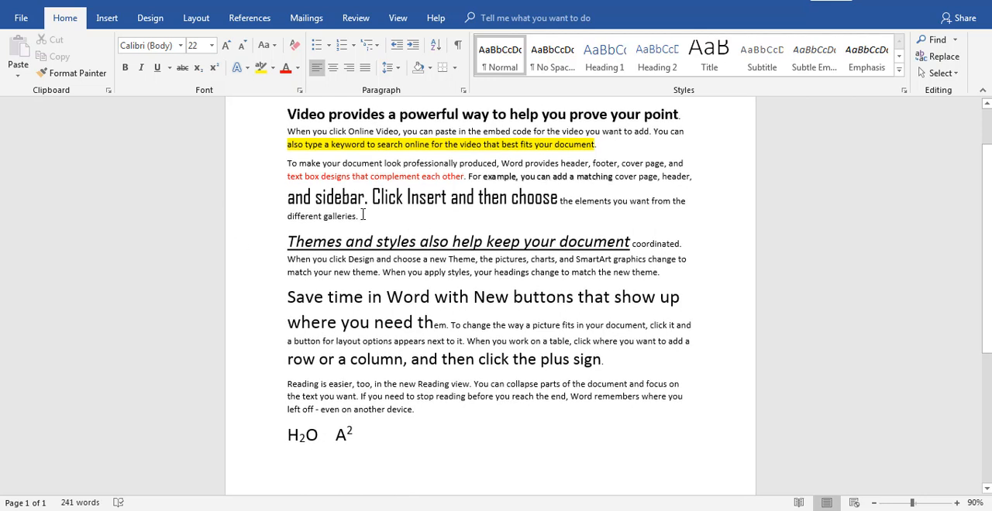
# Apply strikethrough to the words "time in Word with New" in the "Save time in Word" paragraph
pyautogui.moveTo(353, 384); pyautogui.dragTo(521, 385)
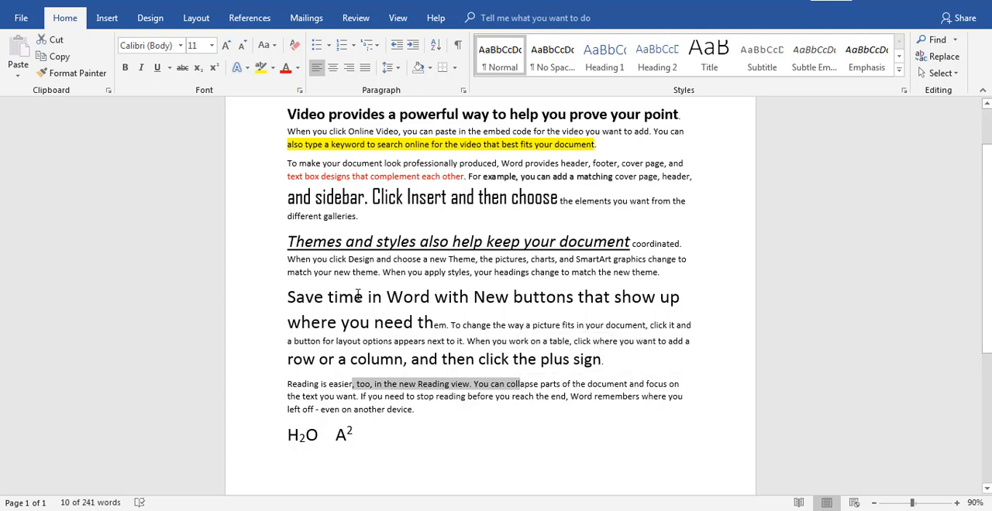
pyautogui.moveTo(360, 297); pyautogui.dragTo(495, 291)
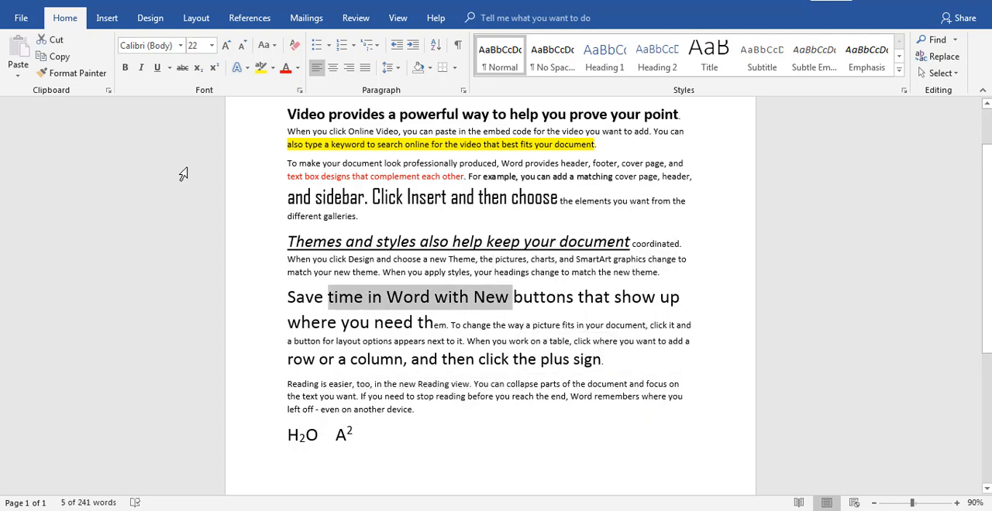
pyautogui.click(183, 69)
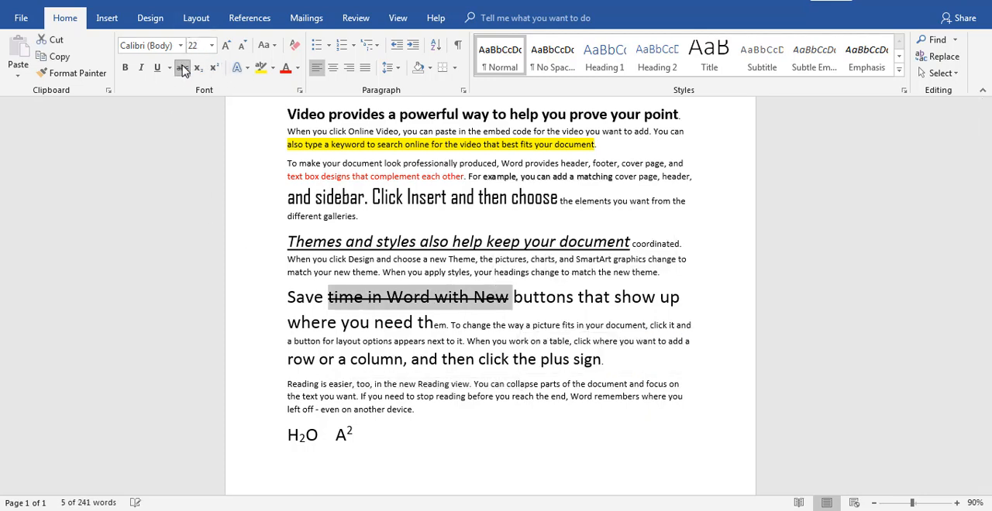
pyautogui.click(488, 306)
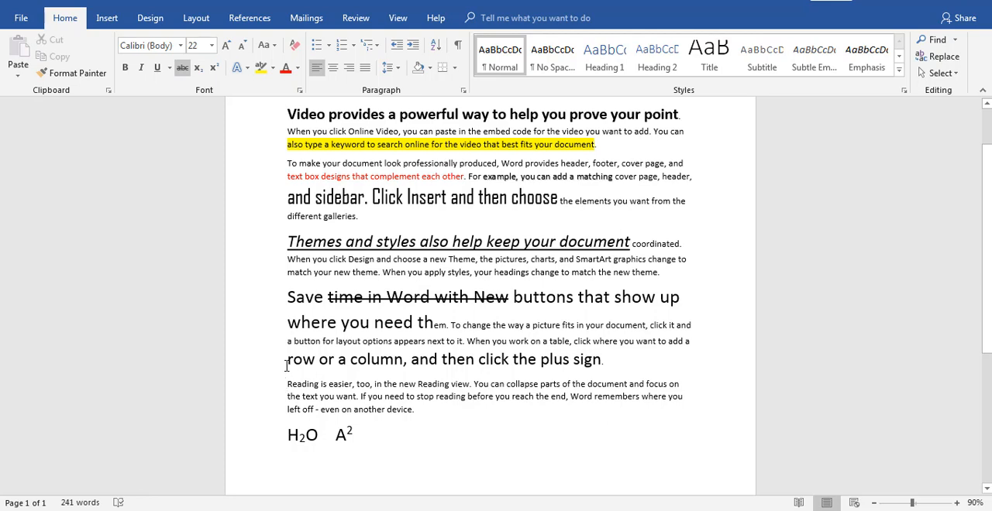
# Apply a dotted underline to "row or a column, and then click the plus sign"
pyautogui.moveTo(287, 367); pyautogui.dragTo(601, 362)
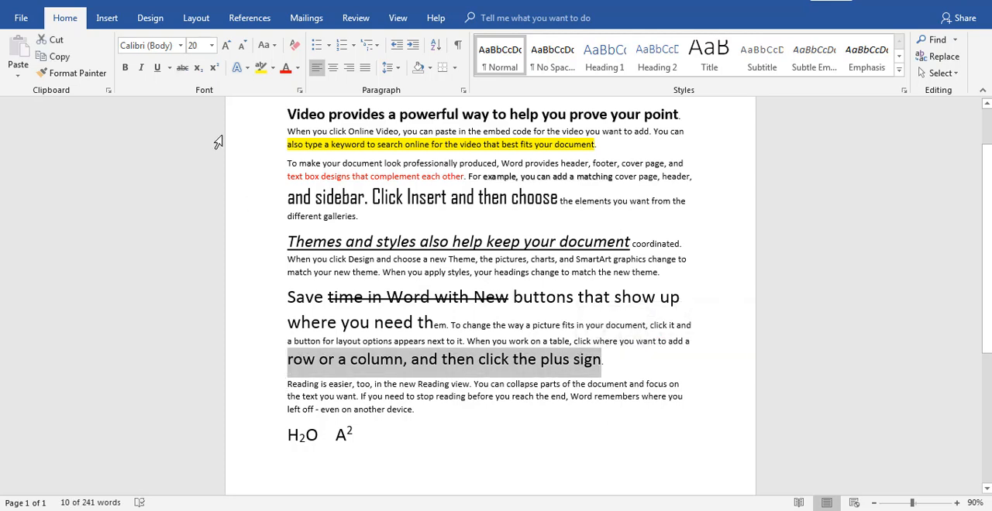
pyautogui.click(169, 68)
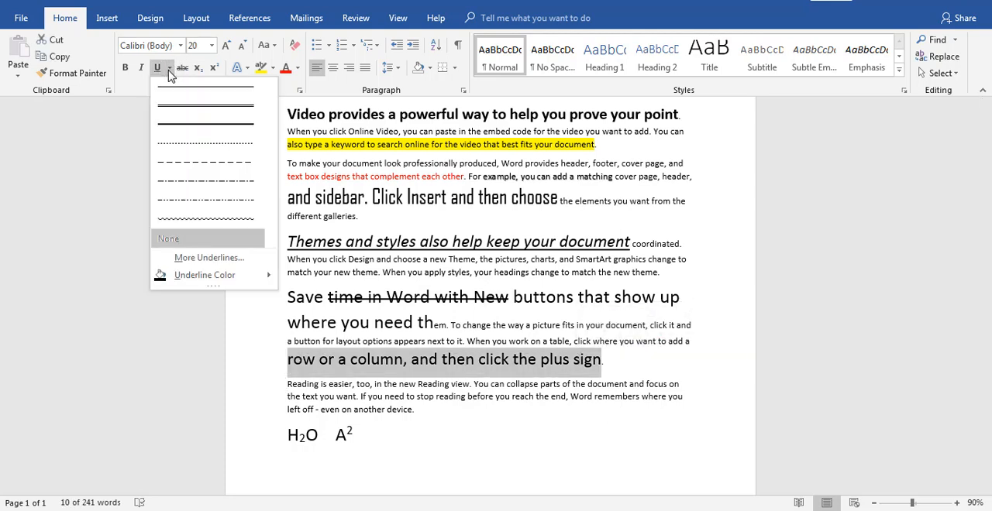
pyautogui.click(196, 152)
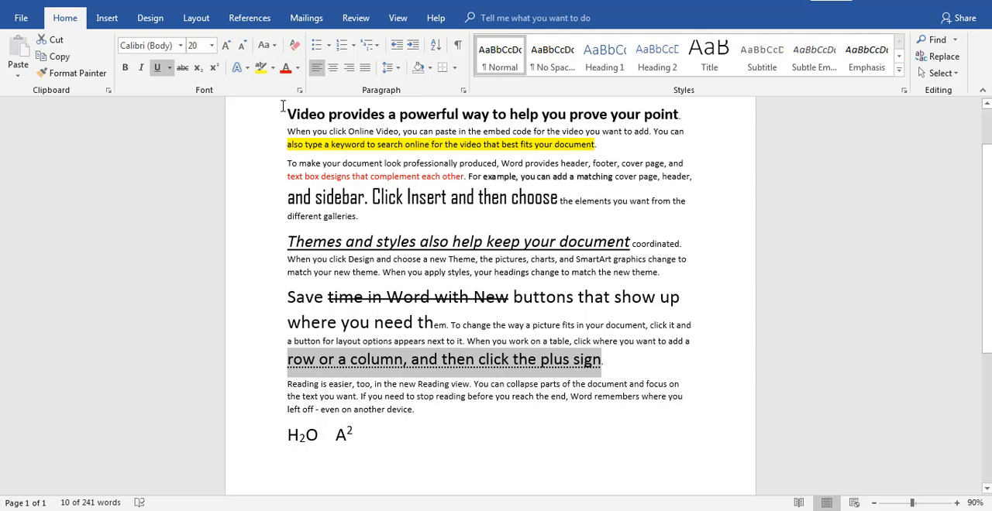
# Add a new paragraph below the "H2O A2" line containing the text "this is something"
pyautogui.click(375, 442)
pyautogui.press('Return')
pyautogui.write('jdsjf')
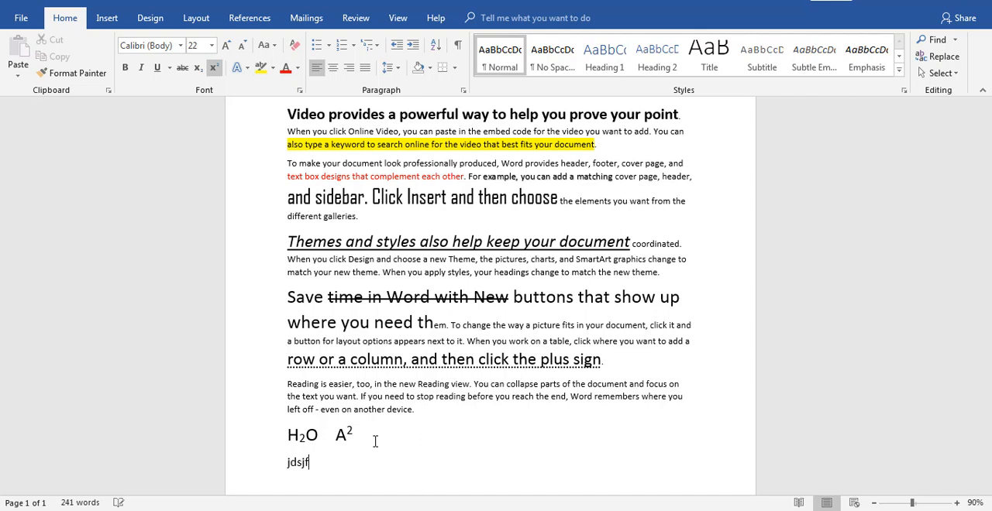
pyautogui.press('BackSpace')
pyautogui.press('BackSpace')
pyautogui.press('BackSpace')
pyautogui.press('BackSpace')
pyautogui.press('BackSpace')
pyautogui.write('kfms')
pyautogui.press('BackSpace')
pyautogui.press('BackSpace')
pyautogui.press('BackSpace')
pyautogui.press('BackSpace')
pyautogui.write('h')
pyautogui.press('BackSpace')
pyautogui.write('p')
pyautogui.press('BackSpace')
pyautogui.write('this is something')
pyautogui.press('Return')
pyautogui.write('this ')
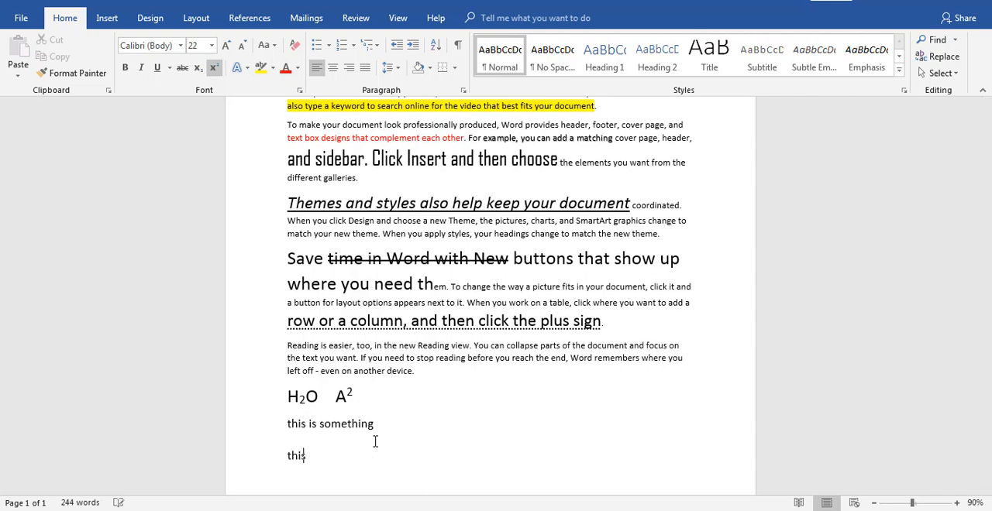
pyautogui.write('is')
pyautogui.press('BackSpace')
pyautogui.press('BackSpace')
pyautogui.press('BackSpace')
pyautogui.press('BackSpace')
pyautogui.press('BackSpace')
pyautogui.press('BackSpace')
pyautogui.press('BackSpace')
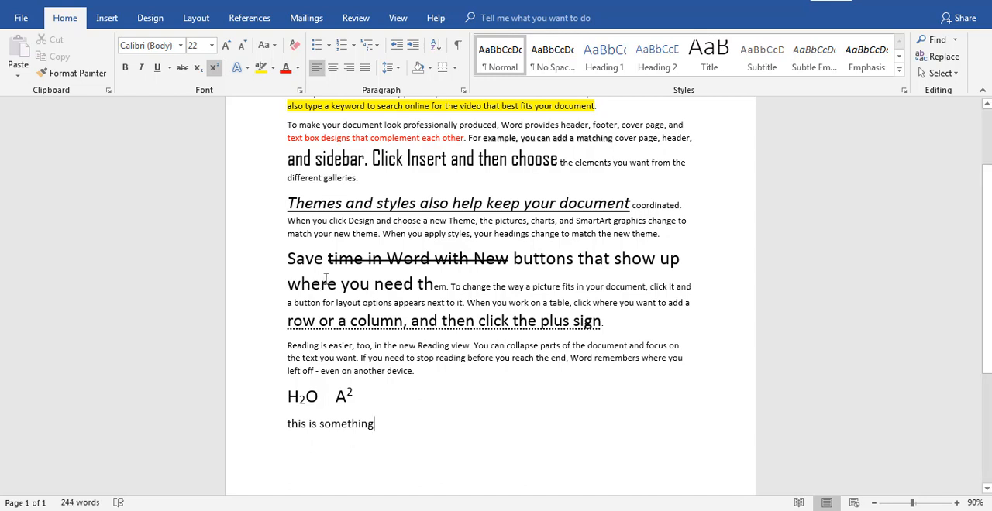
# Turn "this is something" into a bulleted list item and add a second bullet reading "this is another point"
pyautogui.click(318, 47)
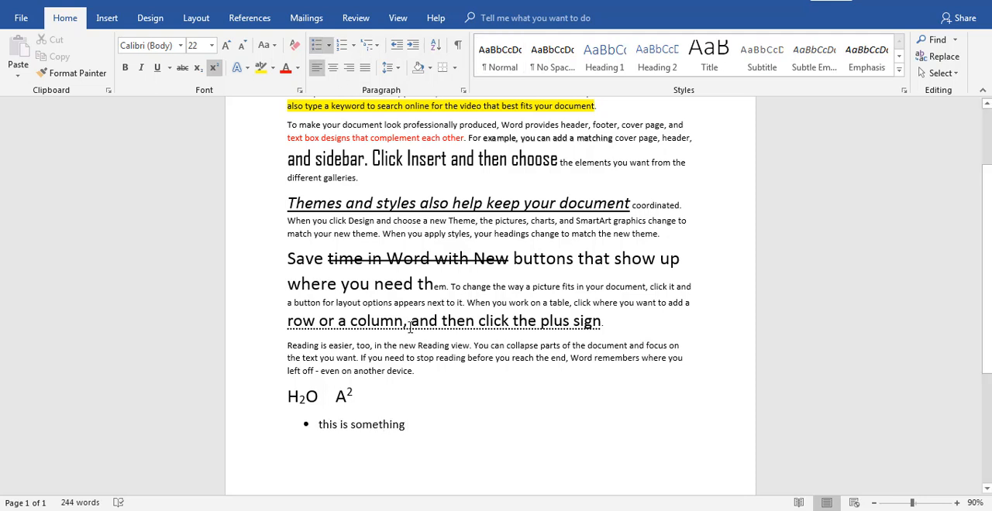
pyautogui.press('Return')
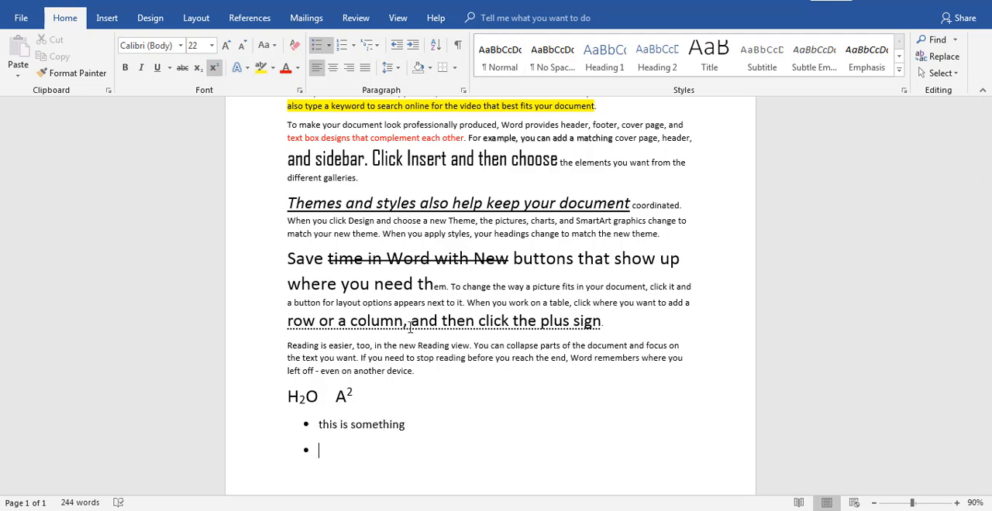
pyautogui.write('this is another pont')
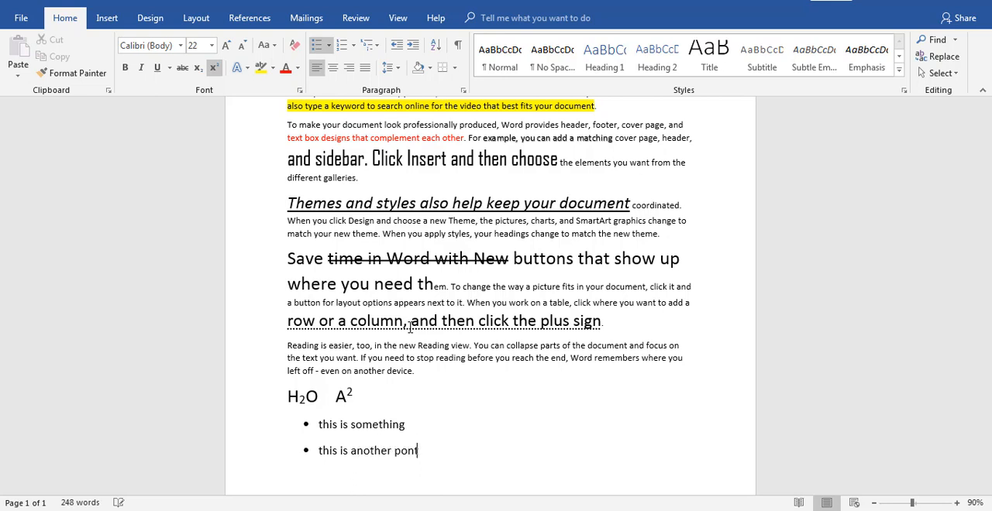
pyautogui.press('BackSpace')
pyautogui.press('BackSpace')
pyautogui.write('int')
# Add two second-level bullets under "this is another point" reading "here is sublist" and "this is also sublist"
pyautogui.press('Tab')
pyautogui.write('here is sub')
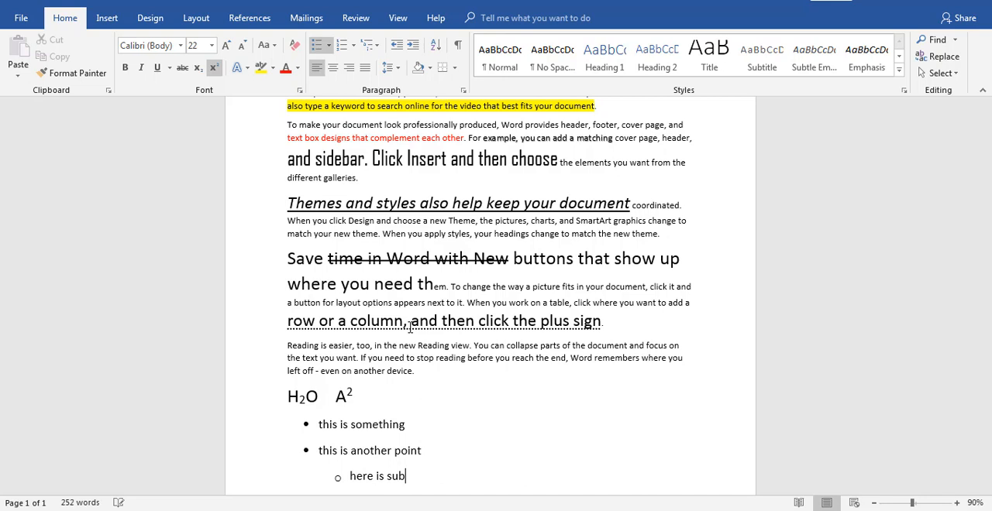
pyautogui.write('list')
pyautogui.press('Return')
pyautogui.write('this is')
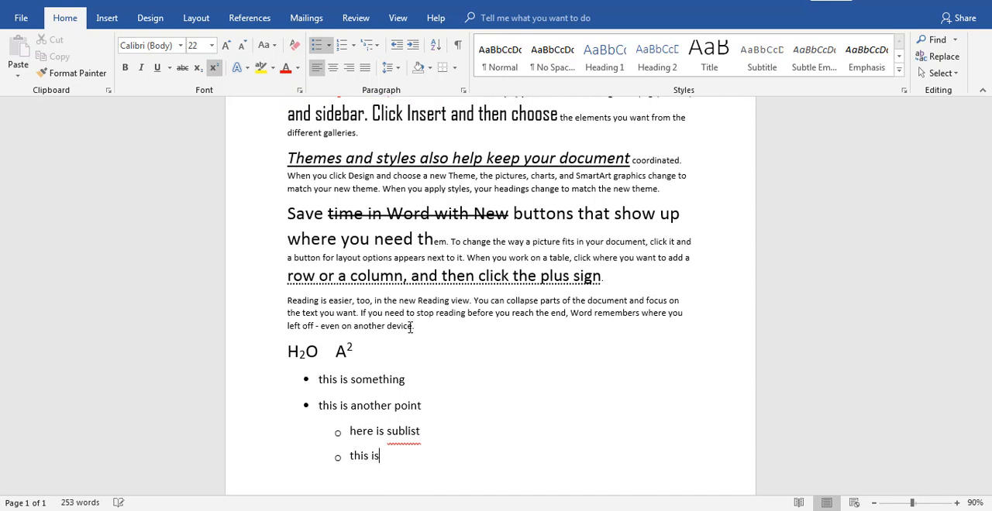
pyautogui.write(' also sublist')
# Add a third-level bullet under "this is also sublist" reading "then you can also do this"
pyautogui.press('Return')
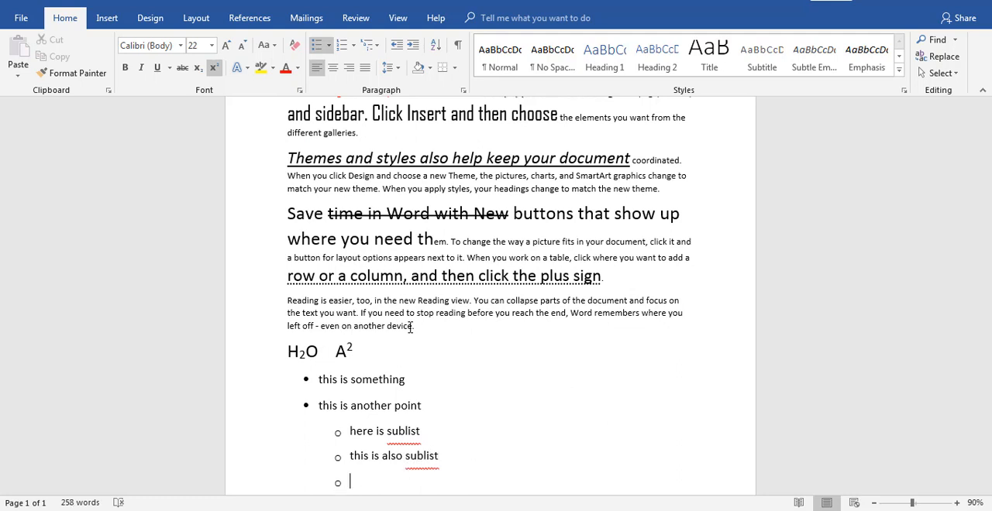
pyautogui.press('Tab')
pyautogui.write('this')
pyautogui.press('BackSpace')
pyautogui.press('BackSpace')
pyautogui.write('en you can also c')
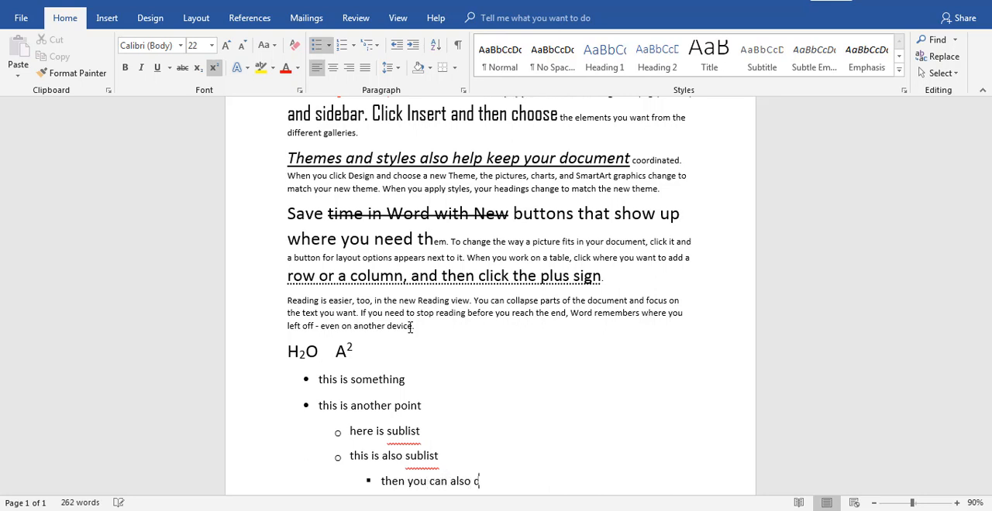
pyautogui.press('BackSpace')
pyautogui.write('do this')
# Add another third-level bullet reading "this is same here"
pyautogui.press('Return')
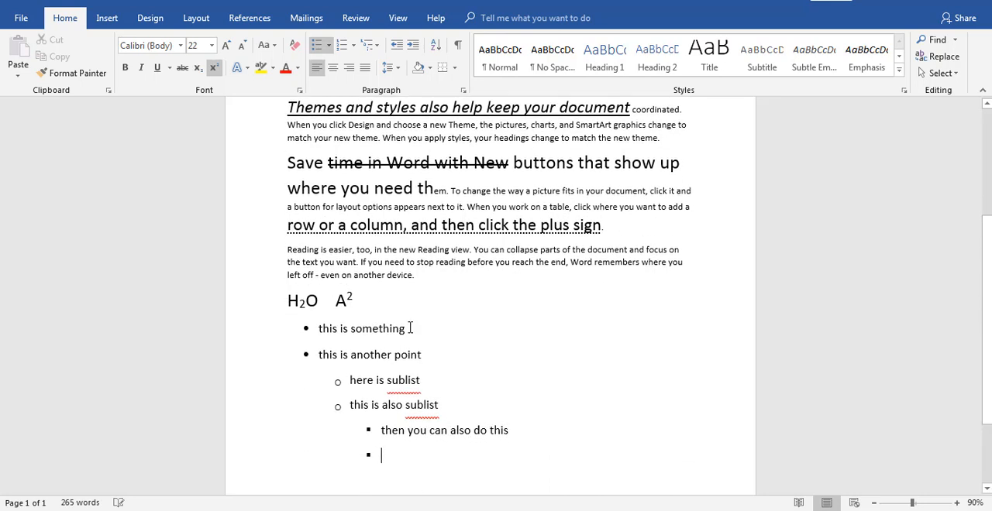
pyautogui.write('this sis')
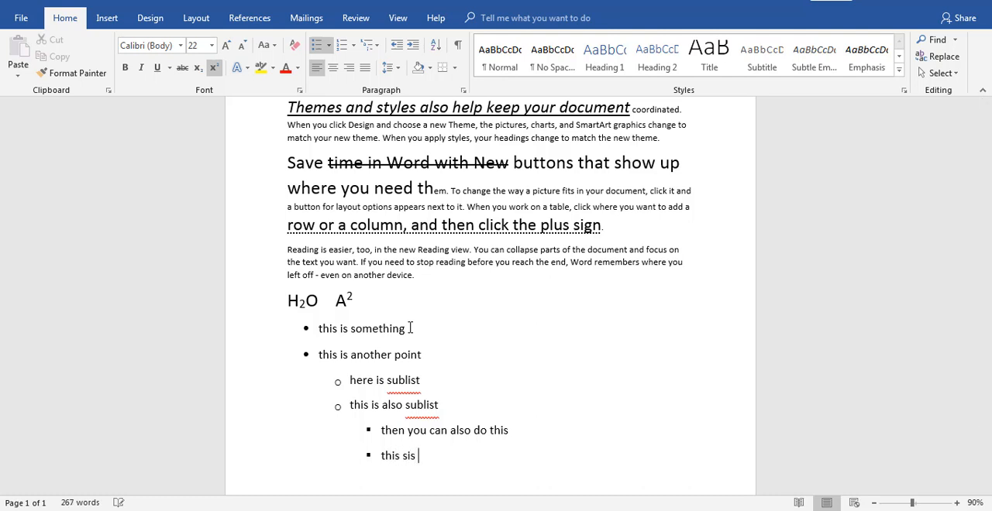
pyautogui.press('BackSpace')
pyautogui.press('BackSpace')
pyautogui.write('is same here')
# End the bulleted list after "this is same here" and start a new list below it with check mark bullets
pyautogui.press('Return')
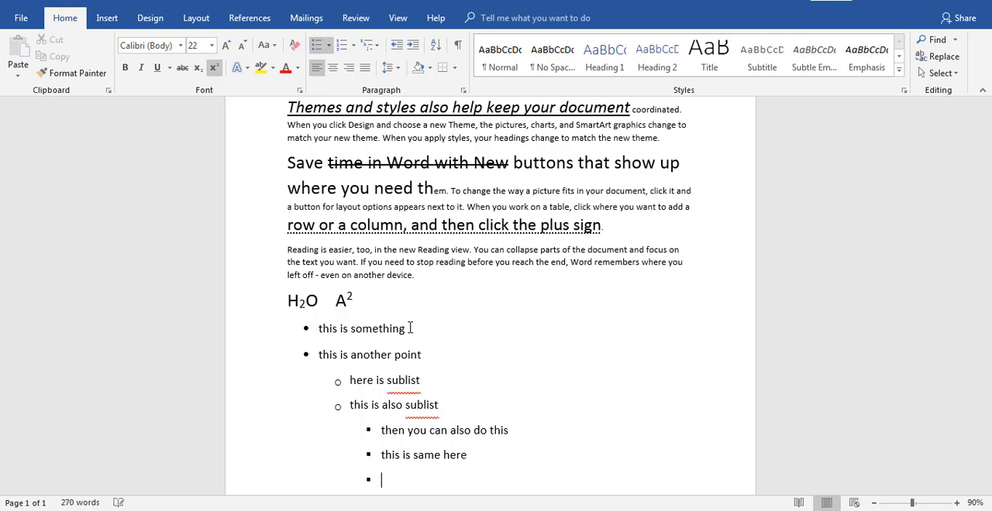
pyautogui.press('BackSpace')
pyautogui.press('BackSpace')
pyautogui.press('Return')
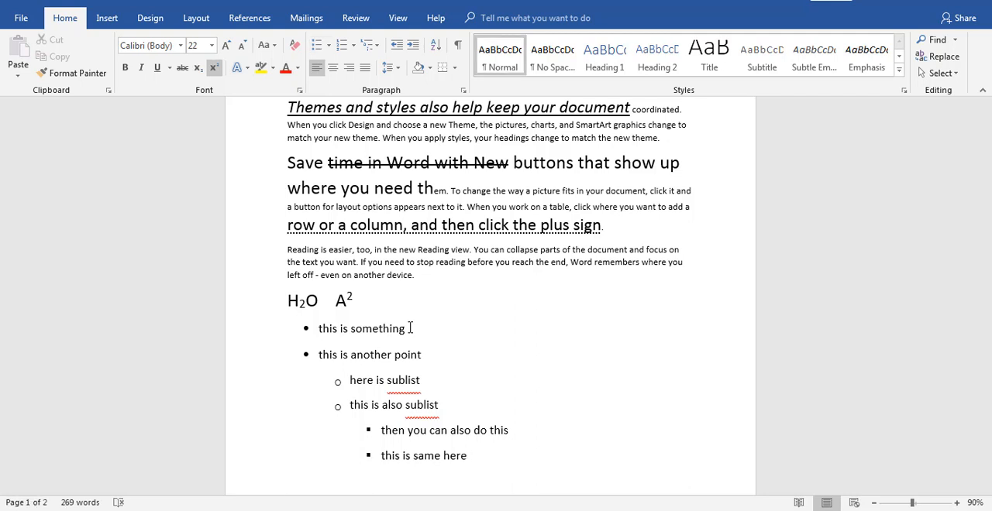
pyautogui.click(329, 45)
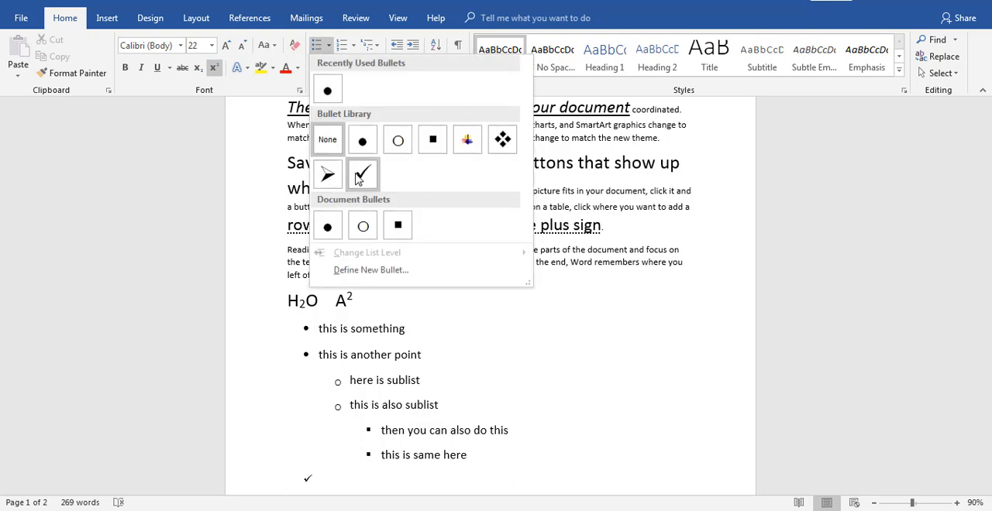
pyautogui.click(361, 176)
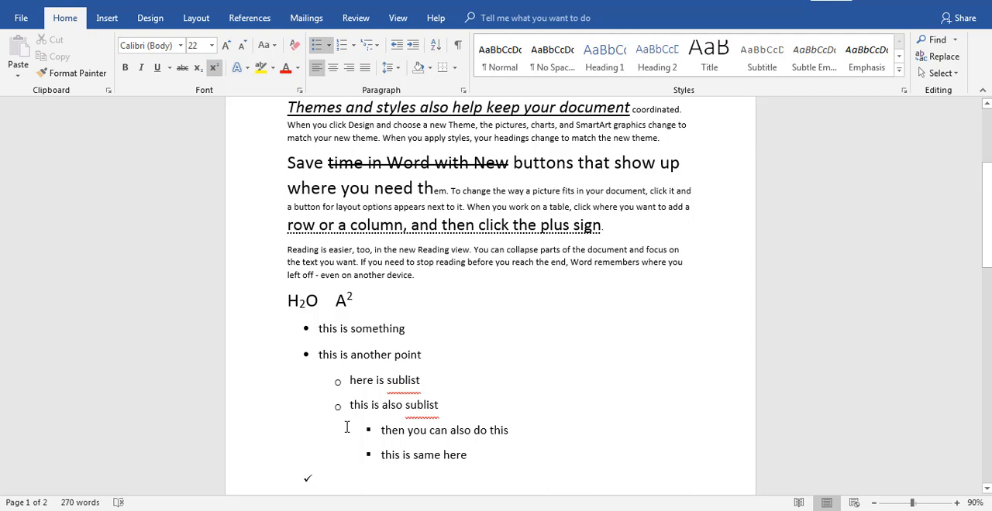
# Fill the check mark list with the items "this is point" and "this is another point"
pyautogui.write('this is ')
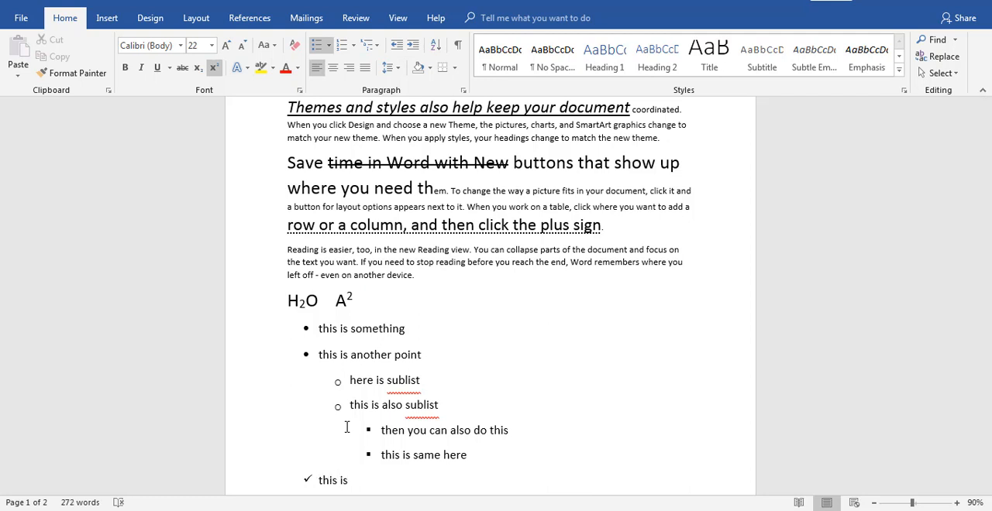
pyautogui.write('pont')
pyautogui.press('Return')
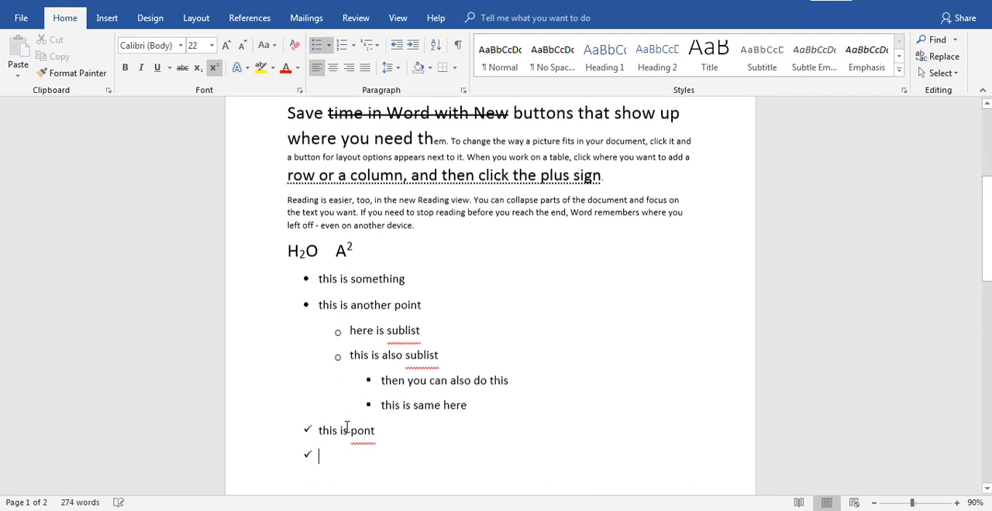
pyautogui.write('this ')
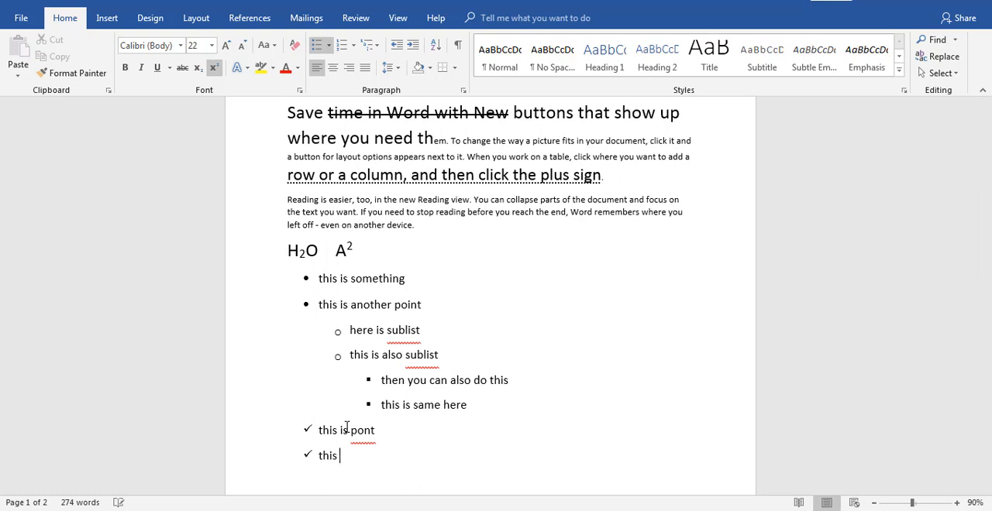
pyautogui.write('is another poon')
pyautogui.press('BackSpace')
pyautogui.press('BackSpace')
pyautogui.press('BackSpace')
pyautogui.write('int')
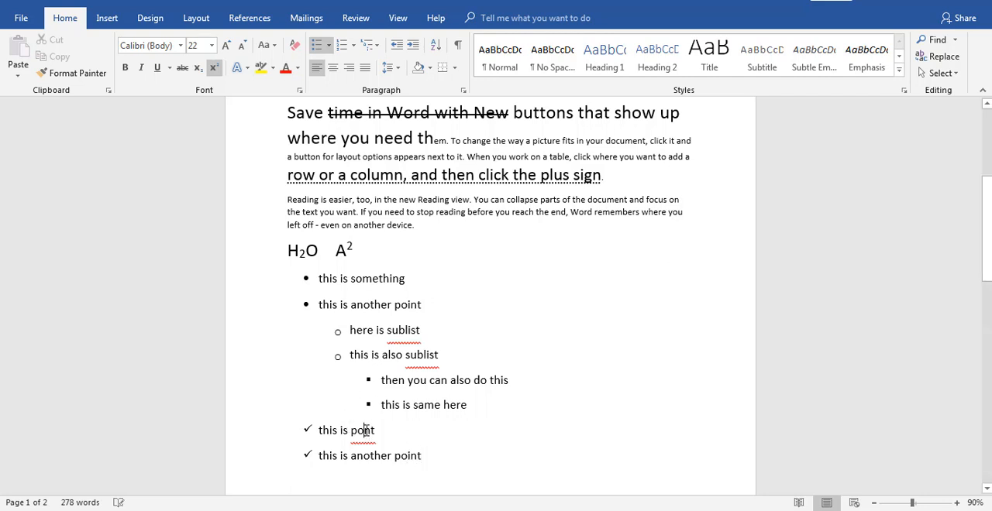
pyautogui.click(364, 430)
# Add an empty third item to the check mark list and convert the list to 1, 2, 3 numbering
pyautogui.press('Return')
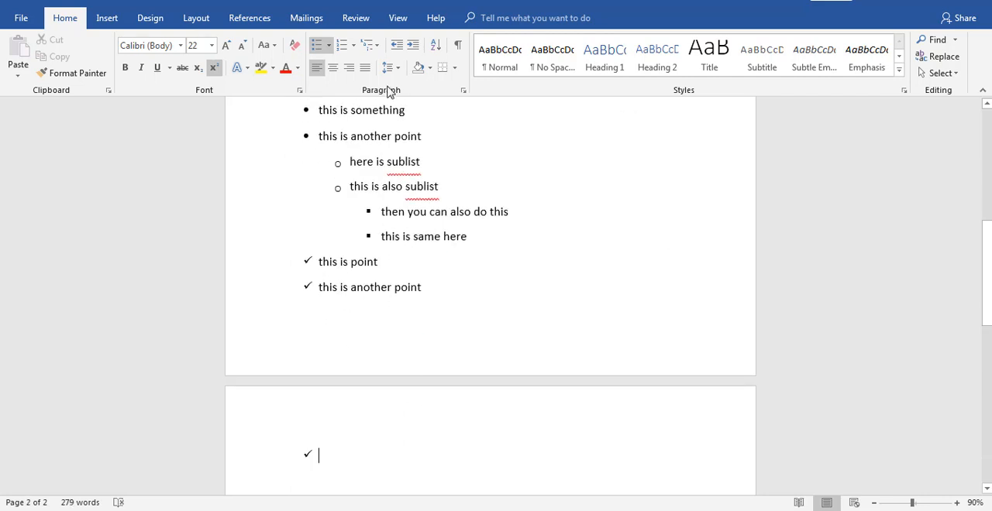
pyautogui.click(348, 51)
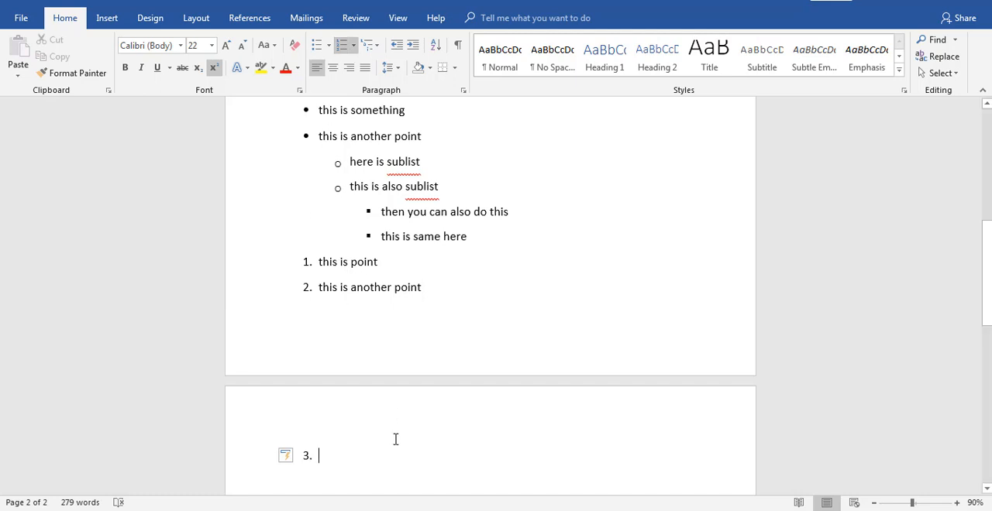
# Undo the numbering and replace the empty third check mark item with the unbulleted line "this is another point"
pyautogui.hotkey('ctrl', 'z')
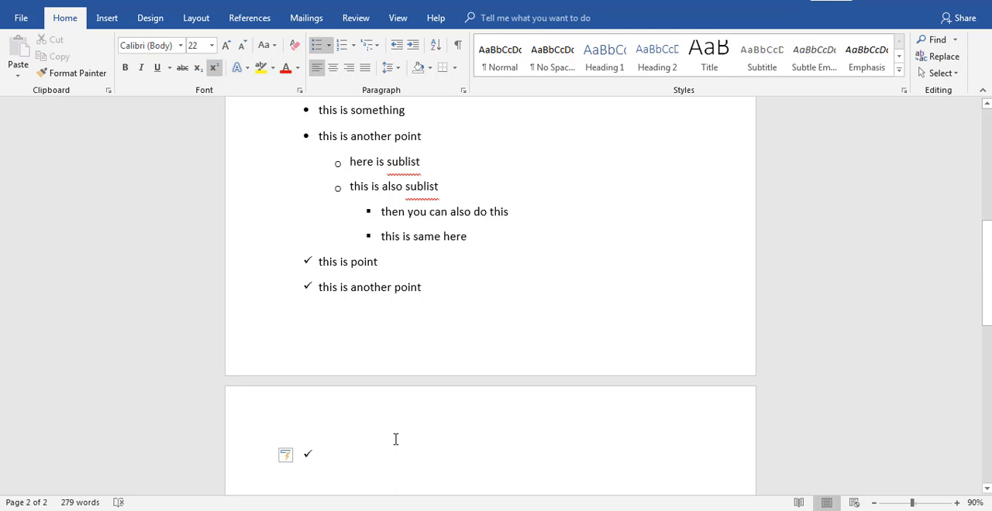
pyautogui.press('BackSpace')
pyautogui.write('this is')
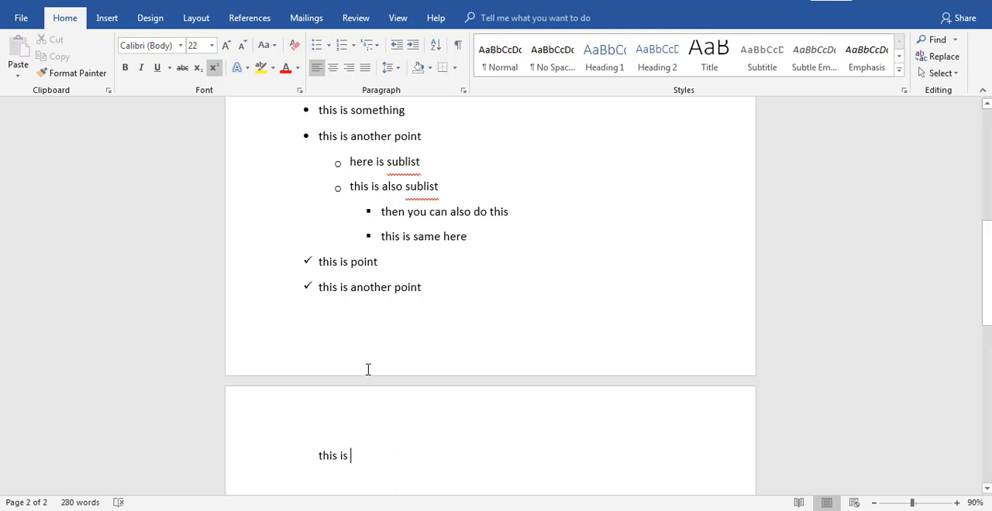
pyautogui.press('BackSpace')
pyautogui.press('BackSpace')
pyautogui.press('BackSpace')
pyautogui.press('BackSpace')
pyautogui.press('BackSpace')
pyautogui.press('BackSpace')
pyautogui.press('BackSpace')
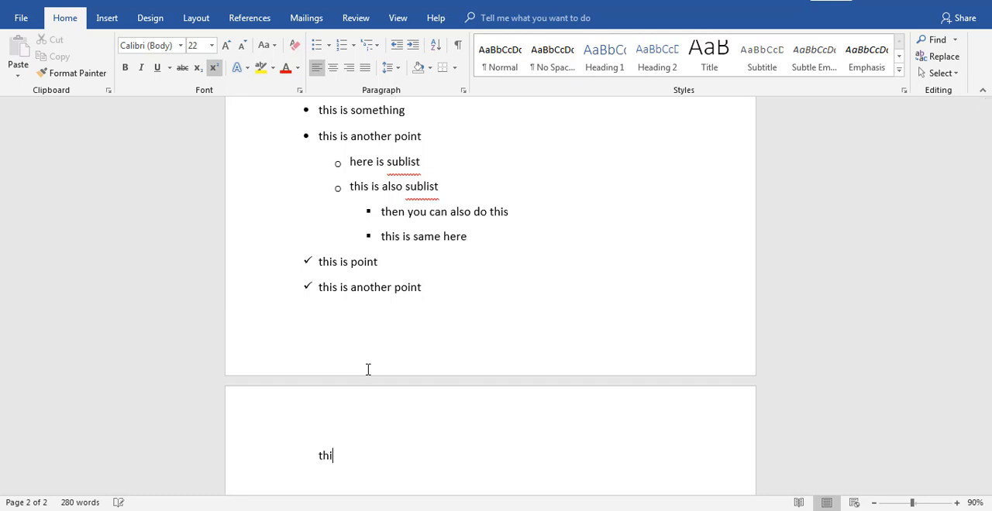
pyautogui.write('his is another point')
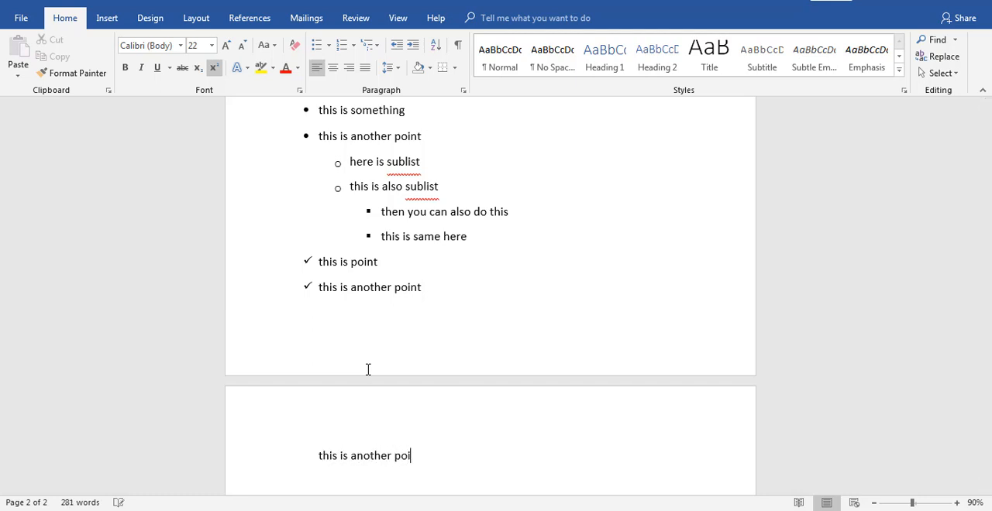
# Turn the new "this is another point" line into a numbered list starting at 1 and end the list below it
pyautogui.click(341, 45)
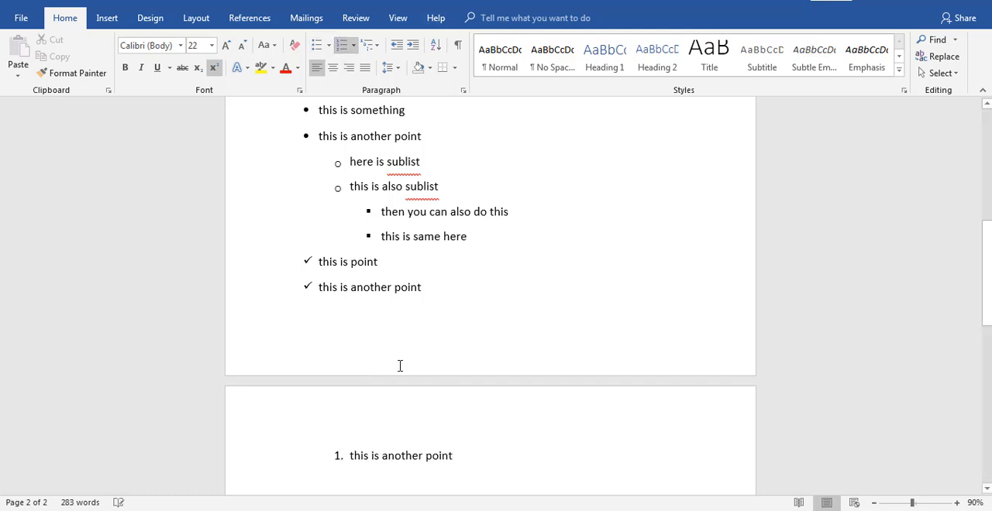
pyautogui.click(467, 456)
pyautogui.press('Return')
pyautogui.press('Return')
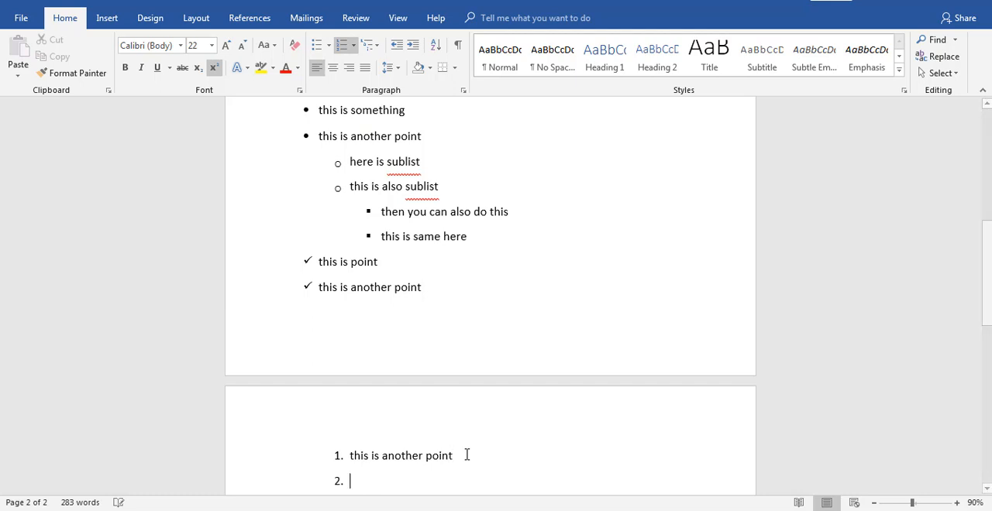
pyautogui.press('BackSpace')
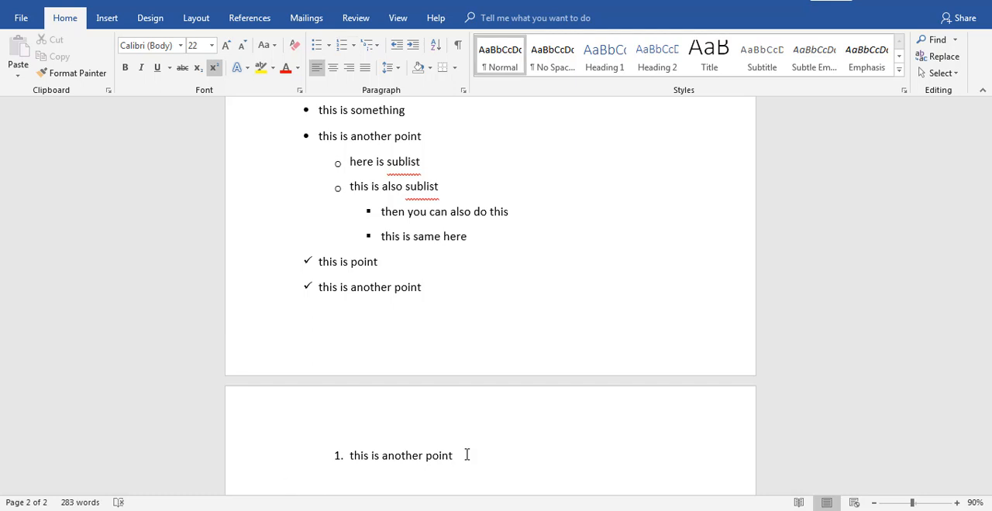
# Generate sample paragraphs below the numbered item with the =rand() function
pyautogui.write('rea')
pyautogui.press('BackSpace')
pyautogui.write('and')
pyautogui.press('Left')
pyautogui.press('Left')
pyautogui.press('Home')
pyautogui.write('=')
pyautogui.press('Right')
pyautogui.press('Right')
pyautogui.press('Right')
pyautogui.press('BackSpace')
pyautogui.press('BackSpace')
pyautogui.write('a')
pyautogui.press('Return')
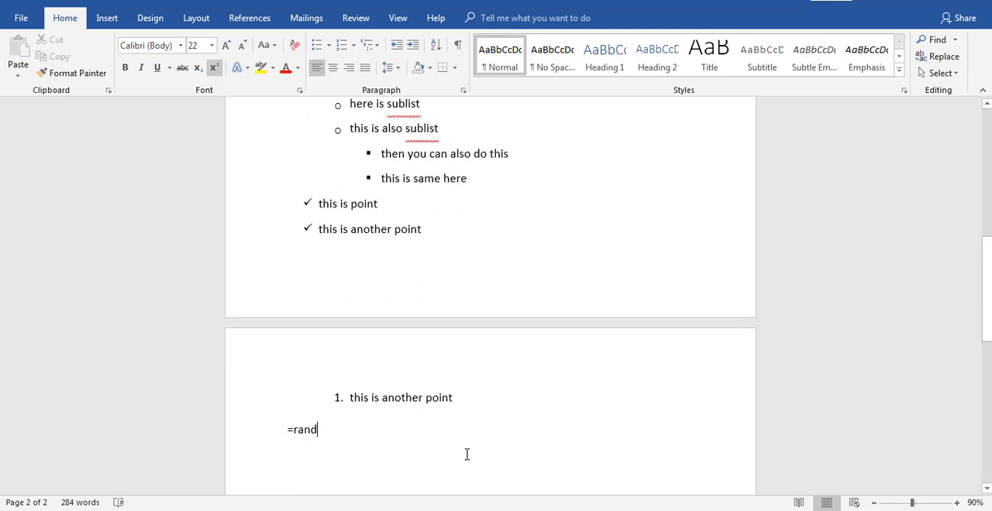
pyautogui.write('()')
pyautogui.press('Return')
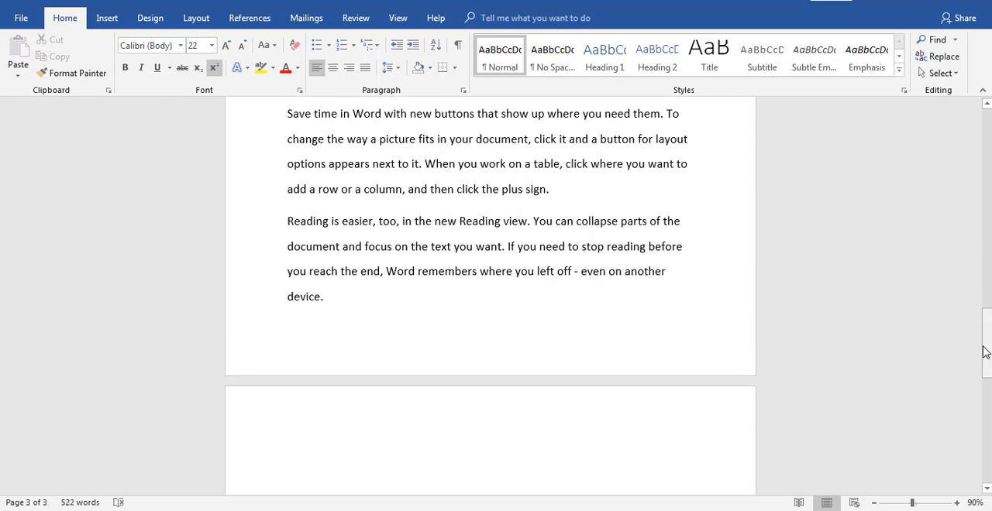
# Select the entire document and justify its text
pyautogui.moveTo(984, 353); pyautogui.dragTo(981, 302)
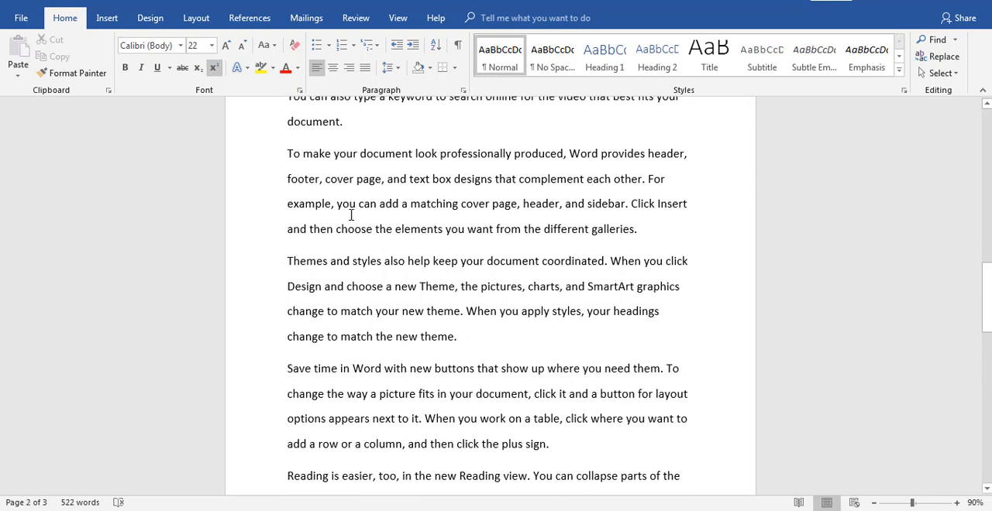
pyautogui.click(287, 153)
pyautogui.hotkey('ctrl', 'a')
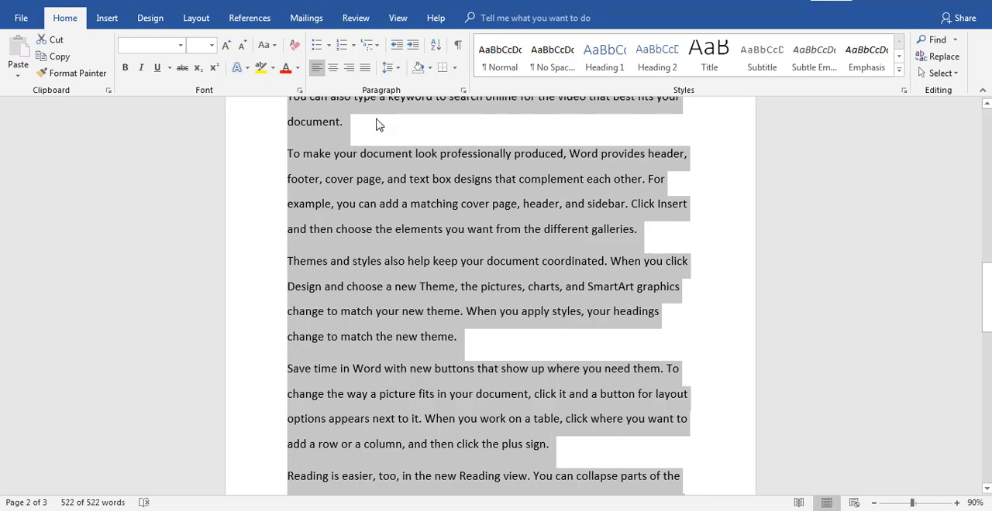
pyautogui.click(364, 69)
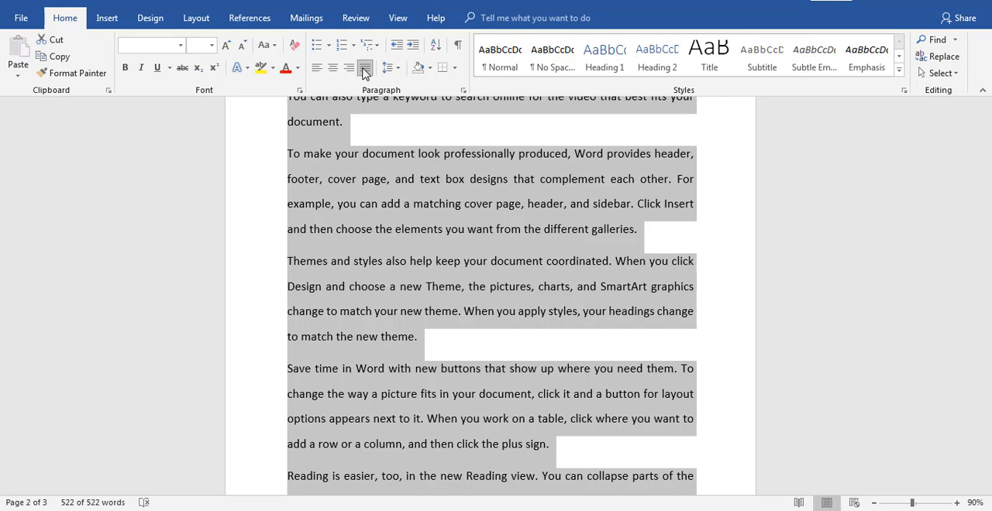
# Try center, right and left alignment on the whole document and return it to justified alignment
pyautogui.click(333, 69)
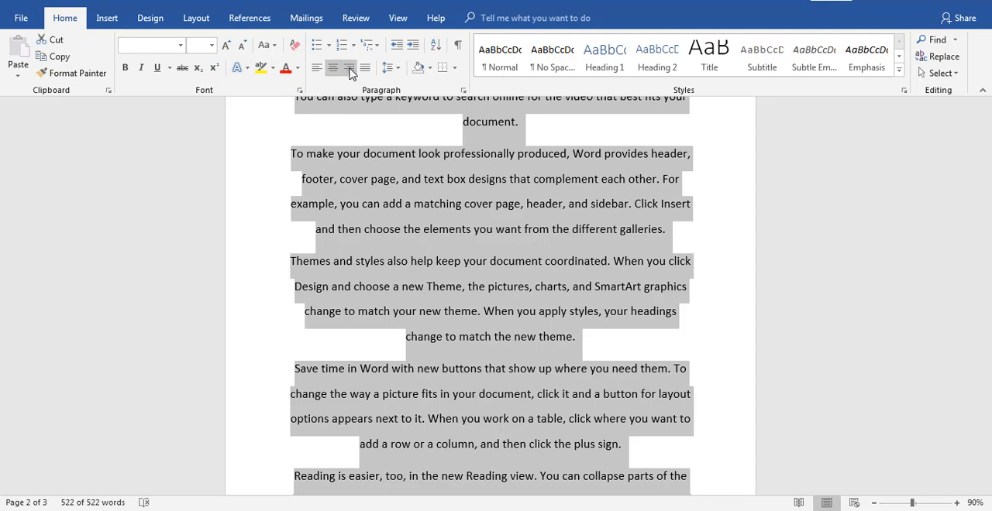
pyautogui.click(350, 69)
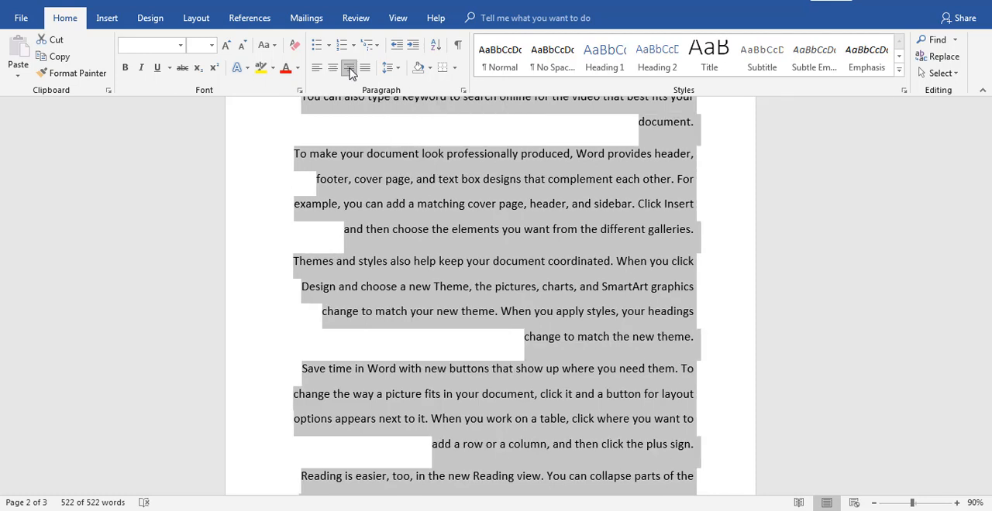
pyautogui.click(316, 70)
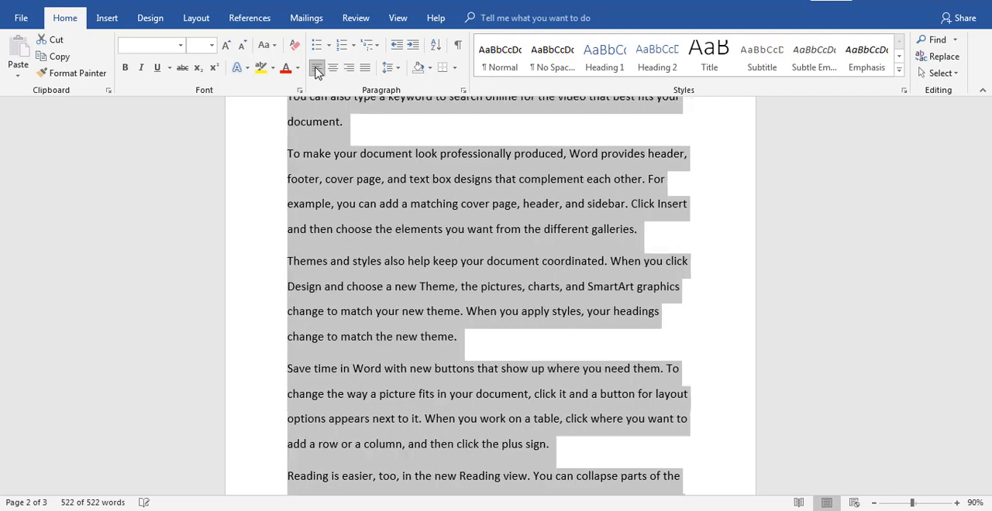
pyautogui.click(365, 70)
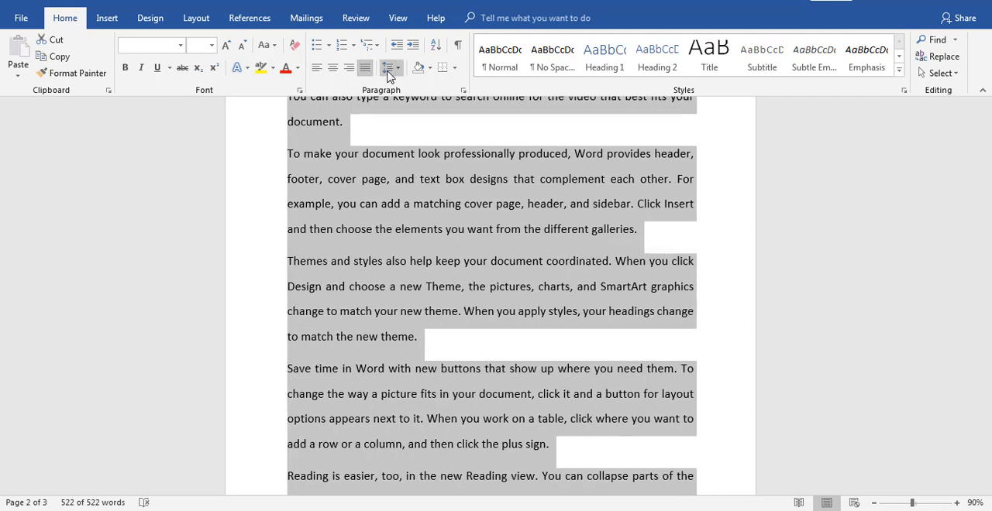
# Set the line spacing of the whole document to 2.5 and go to the end of the document
pyautogui.click(395, 71)
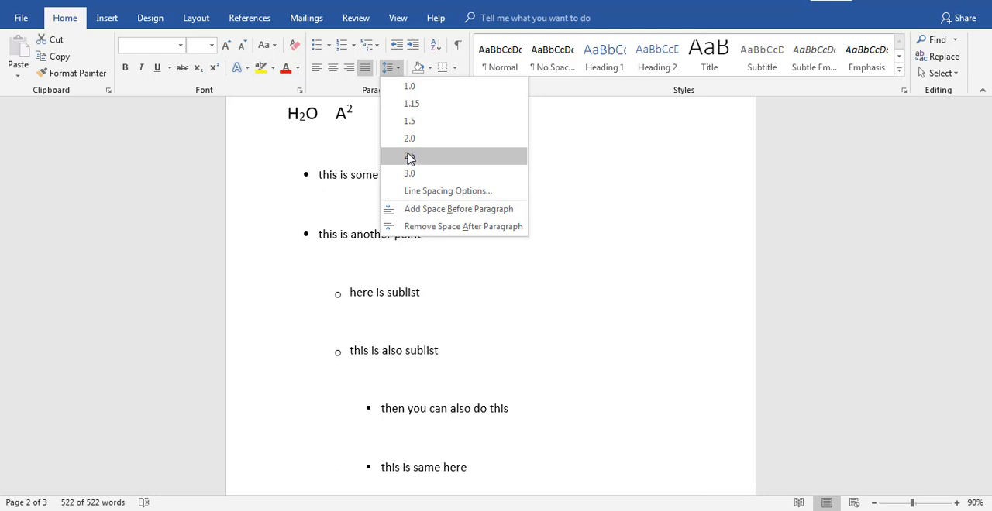
pyautogui.click(411, 158)
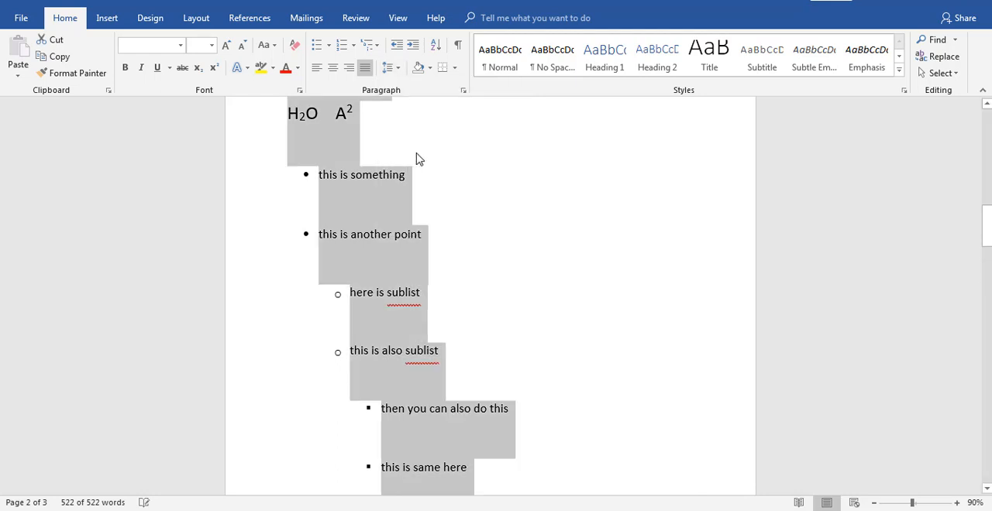
pyautogui.click(673, 304)
pyautogui.press('Down')
pyautogui.hotkey('ctrl', 'End')
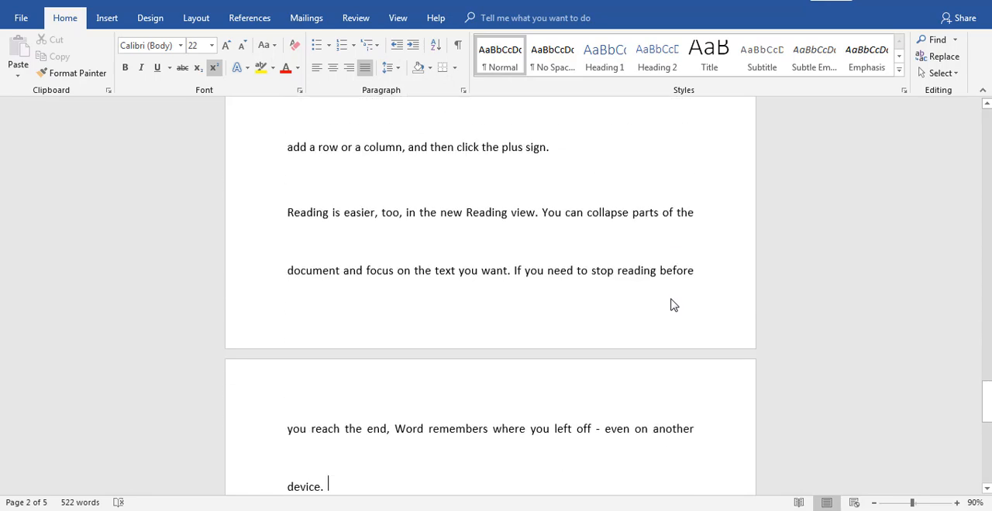
# Set the line spacing of the paragraph beginning "Themes and styles also help" to 1.0
pyautogui.press('Up')
pyautogui.press('Up')
pyautogui.press('Up')
pyautogui.press('Up')
pyautogui.press('Up')
pyautogui.press('Up')
pyautogui.press('Up')
pyautogui.press('Up')
pyautogui.press('Up')
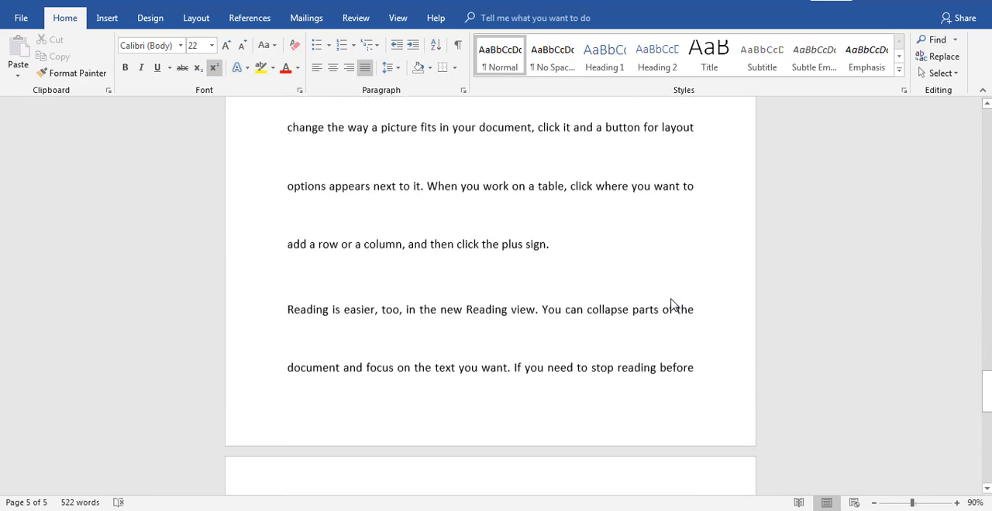
pyautogui.click(393, 68)
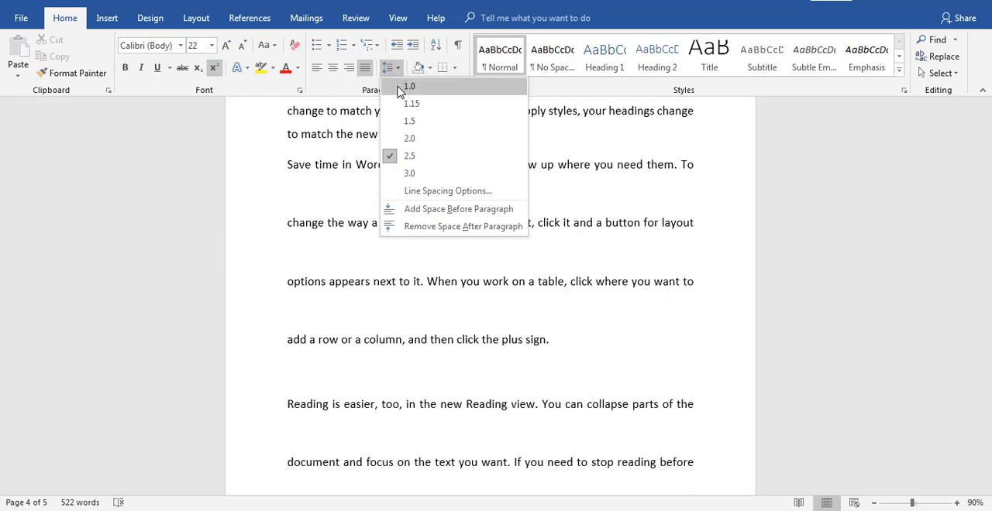
pyautogui.click(399, 90)
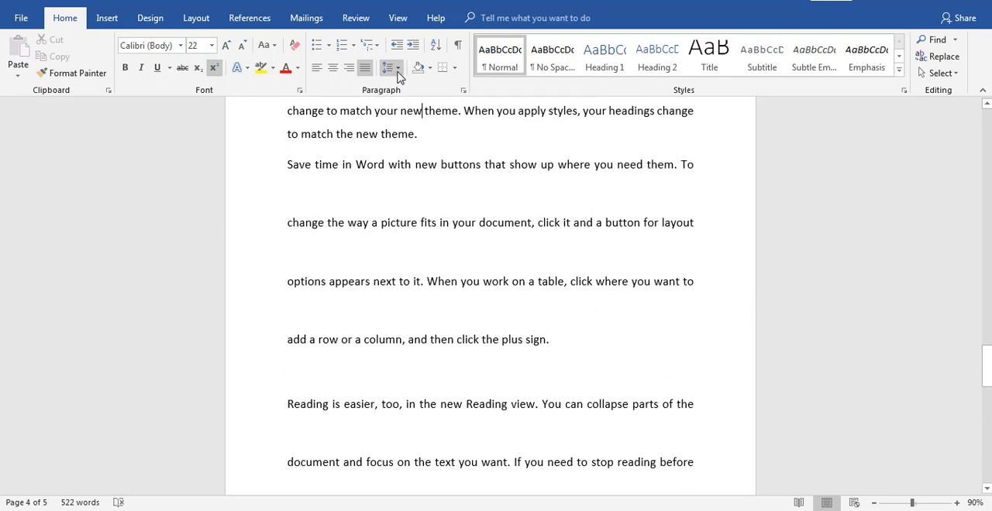
# Select the entire document and set its line spacing to 1.0
pyautogui.click(397, 72)
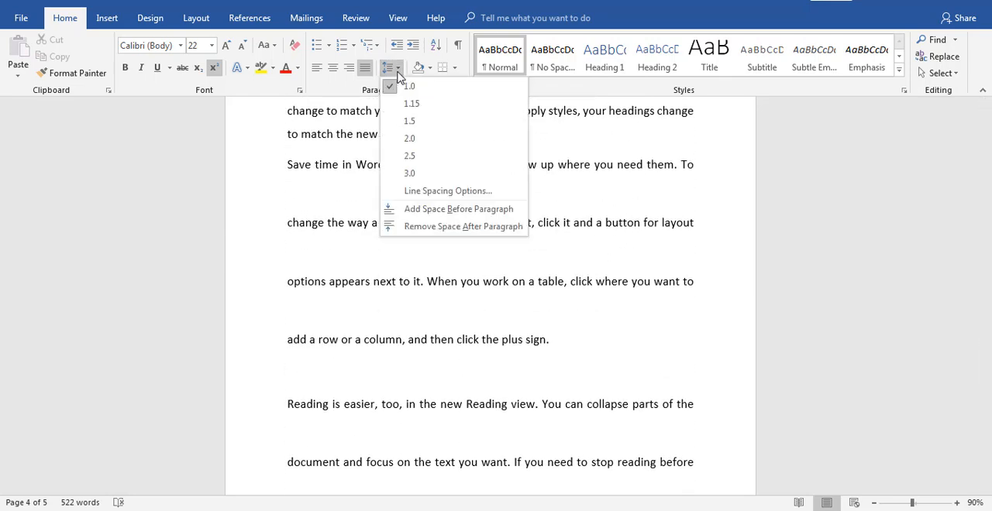
pyautogui.click(442, 342)
pyautogui.hotkey('ctrl', 'a')
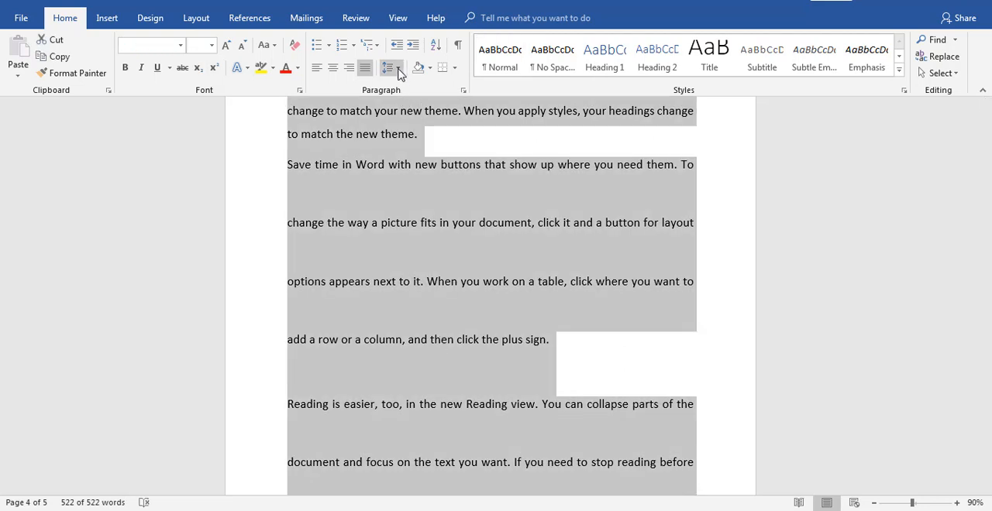
pyautogui.click(396, 72)
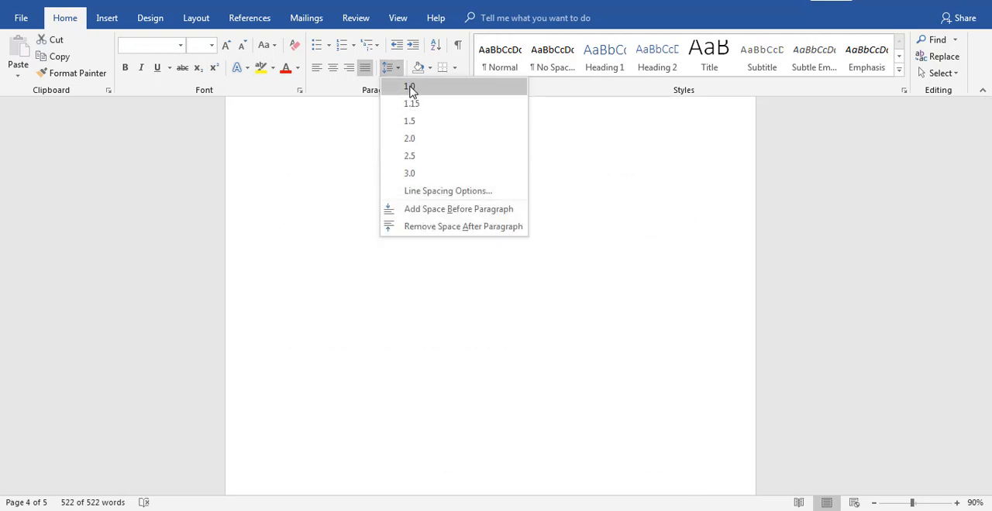
pyautogui.click(409, 85)
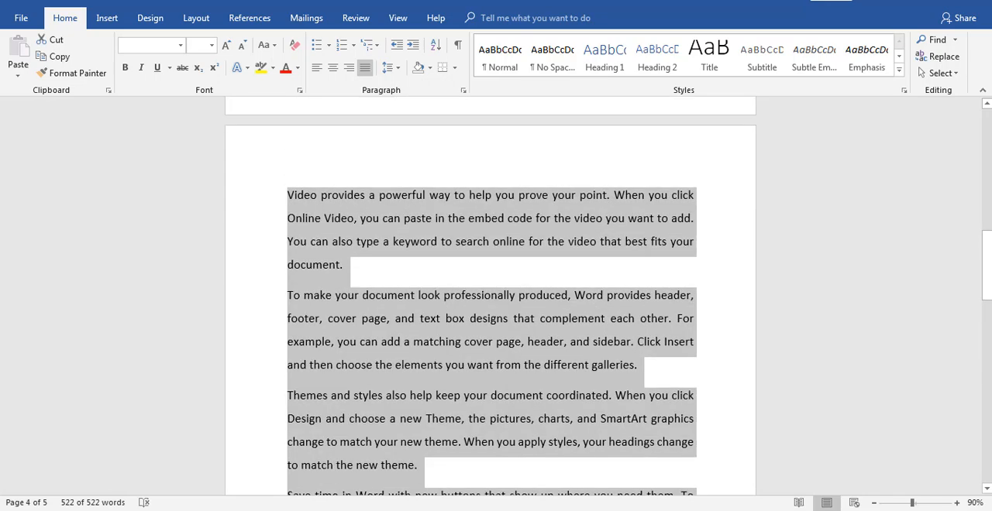
# Make "Online Video, you can paste in the embed code for the vi" bold, italic and underlined with bright green highlighting
pyautogui.moveTo(986, 284); pyautogui.dragTo(988, 298)
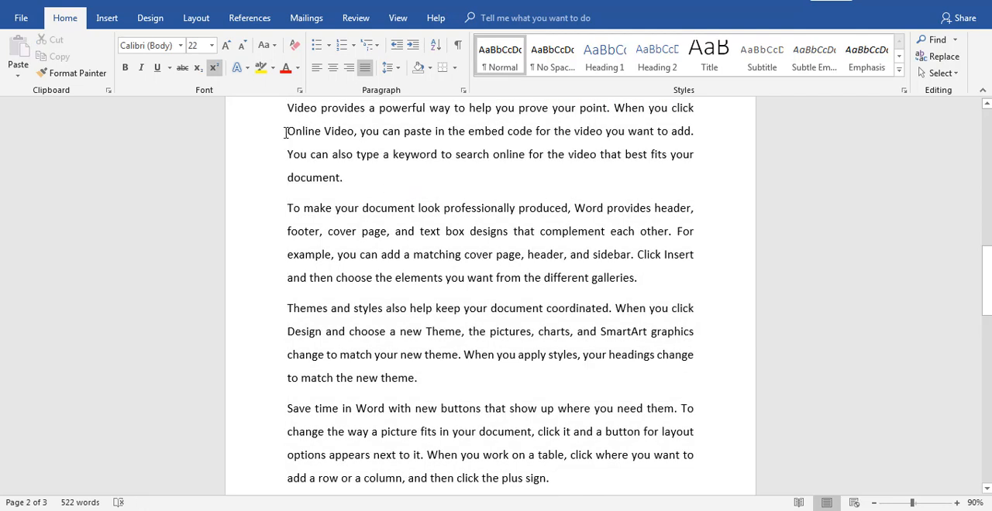
pyautogui.moveTo(285, 127); pyautogui.dragTo(583, 143)
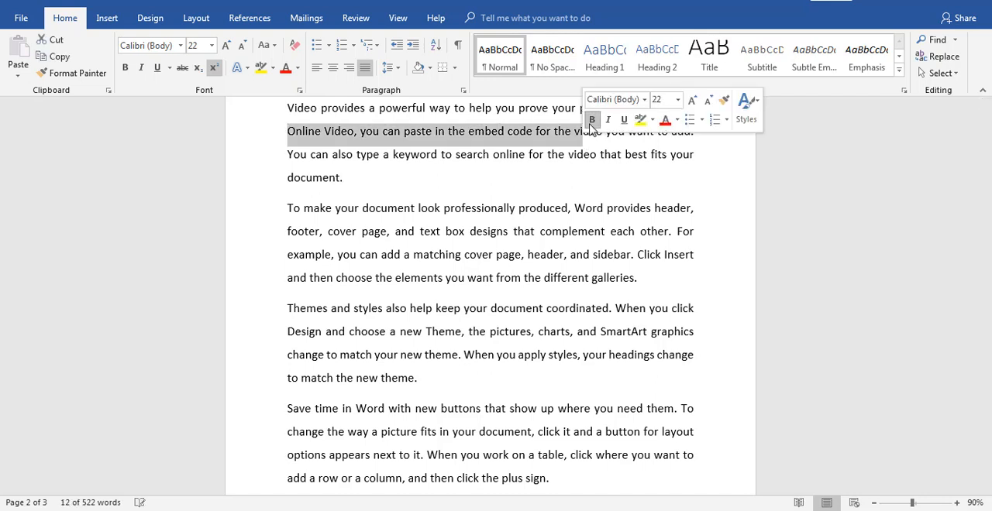
pyautogui.click(591, 120)
pyautogui.click(607, 120)
pyautogui.click(624, 120)
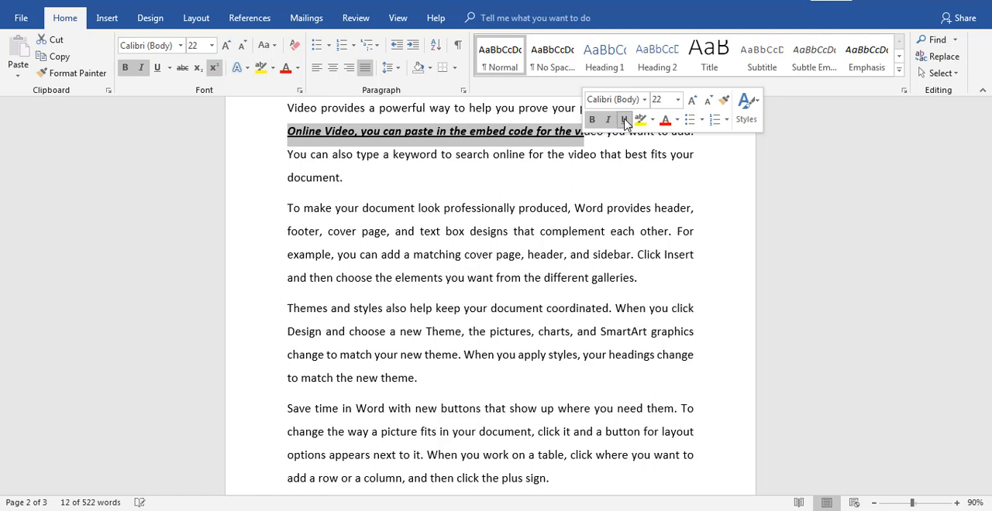
pyautogui.click(652, 120)
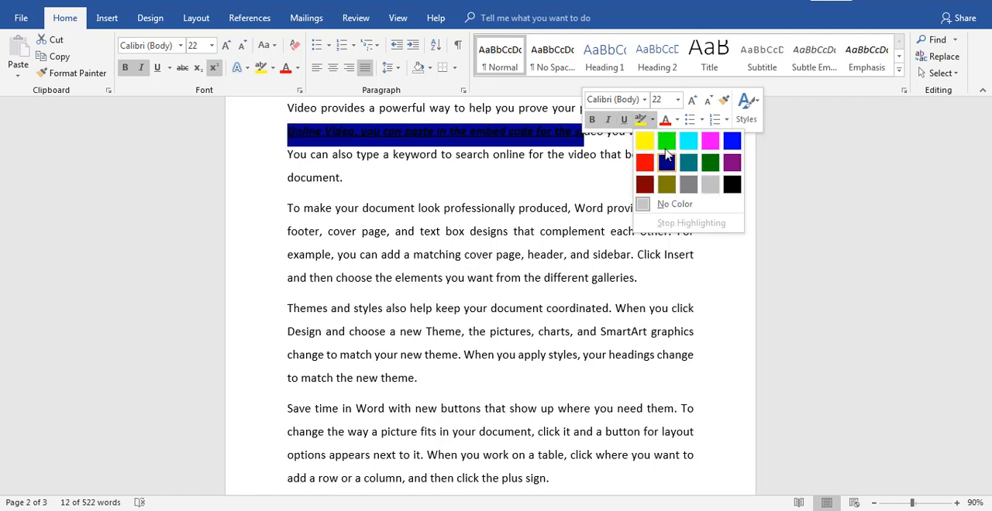
pyautogui.click(666, 141)
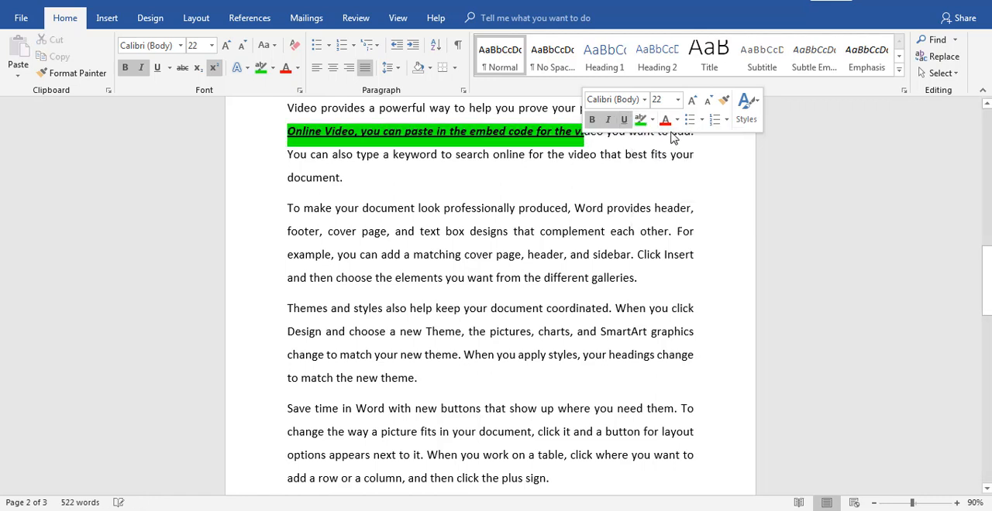
# Increase the font size of the word "video" after "embed code for the" to 36
pyautogui.click(692, 101)
pyautogui.click(693, 101)
pyautogui.click(693, 101)
pyautogui.click(694, 101)
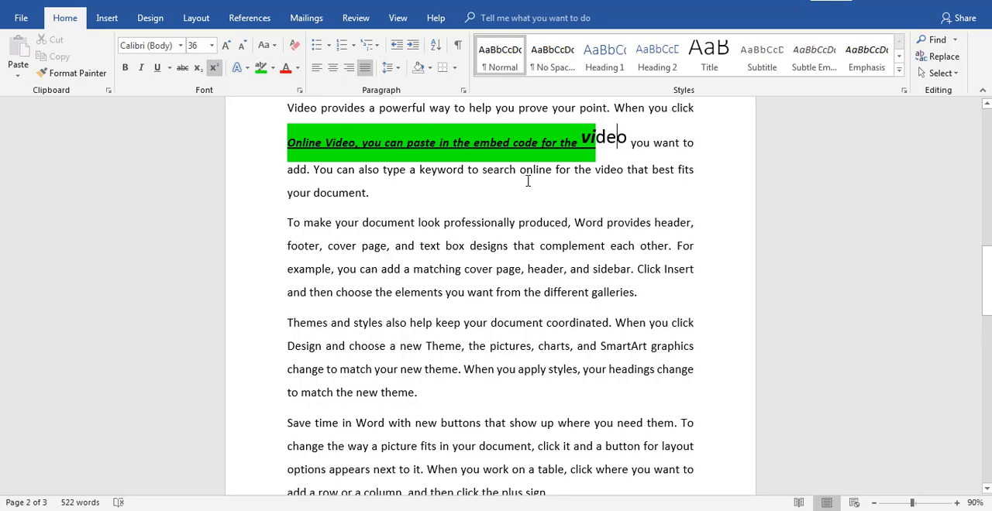
# Undo the font size increase, highlighting, underline, italic and bold on the "Online Video" line
pyautogui.hotkey('ctrl', 'z')
pyautogui.hotkey('ctrl', 'z')
pyautogui.hotkey('ctrl', 'z')
pyautogui.hotkey('ctrl', 'z')
pyautogui.hotkey('ctrl', 'z')
pyautogui.hotkey('ctrl', 'z')
pyautogui.hotkey('ctrl', 'z')
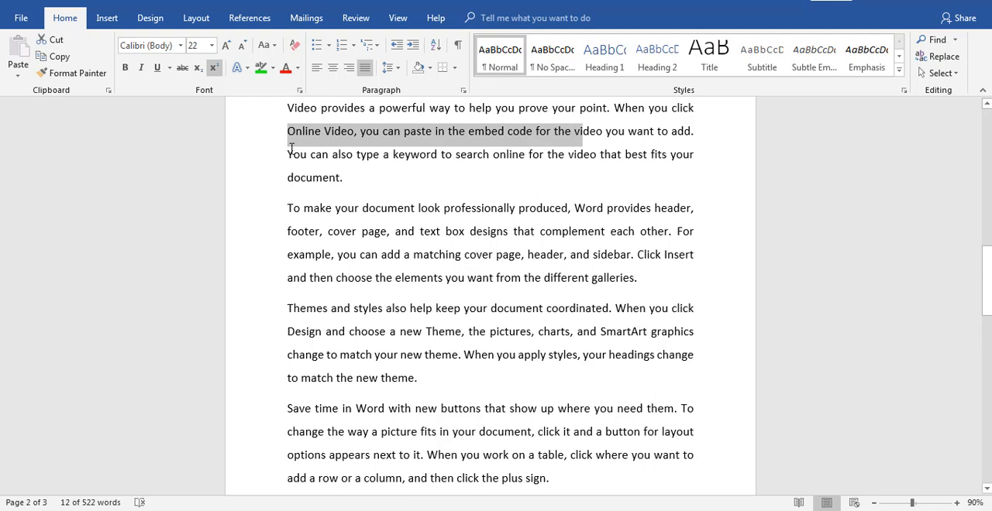
# Make the line "You can also type a keyword to search online for the video that best fits your" bold, italic, underlined and highlighted green
pyautogui.moveTo(287, 154); pyautogui.dragTo(679, 156)
pyautogui.click(690, 131)
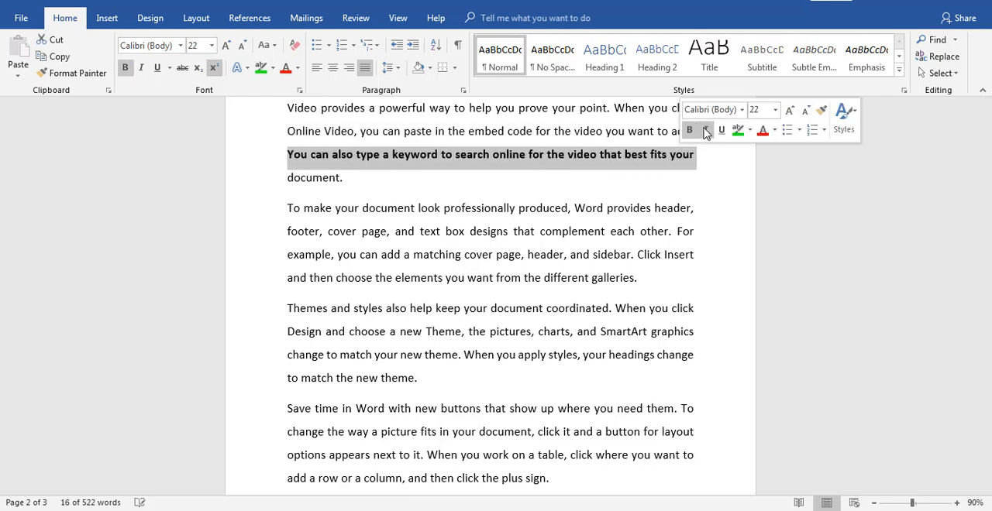
pyautogui.click(705, 131)
pyautogui.click(721, 131)
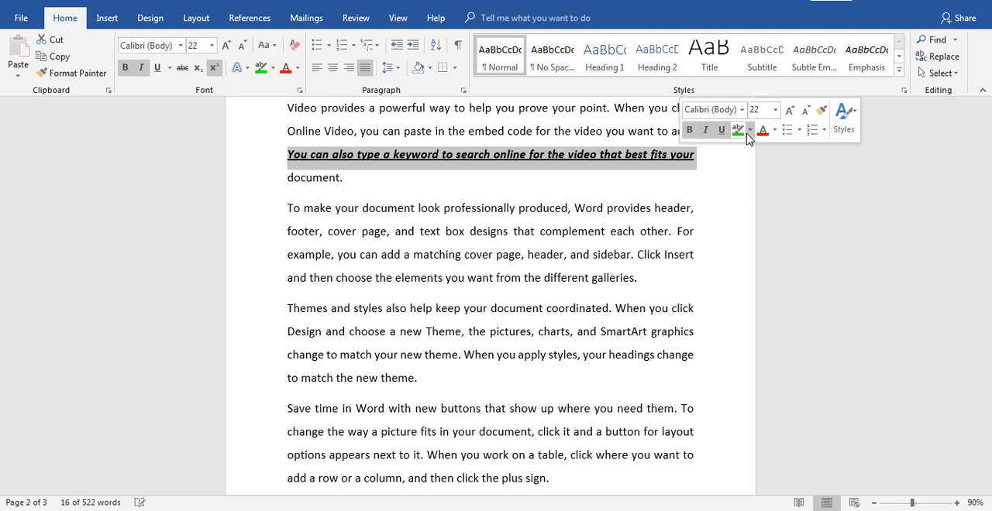
pyautogui.click(738, 131)
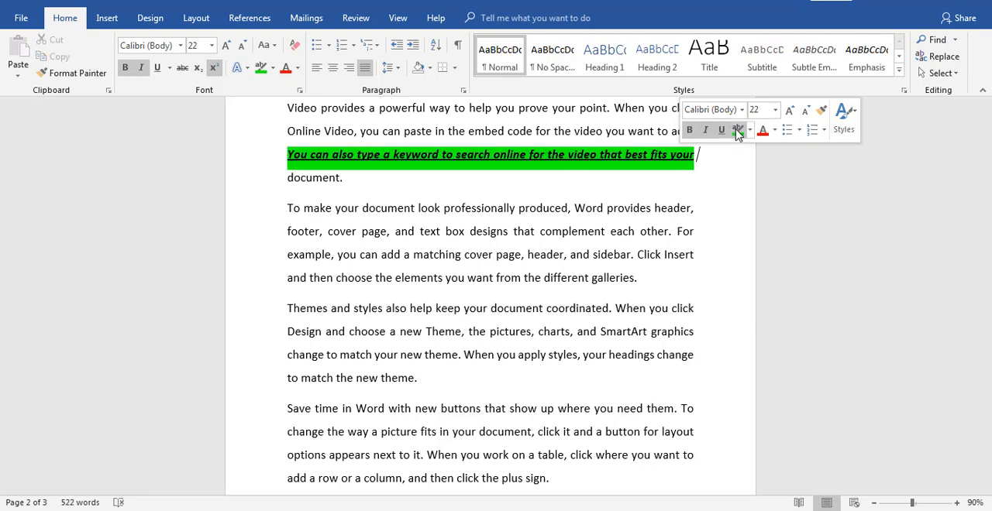
pyautogui.click(705, 183)
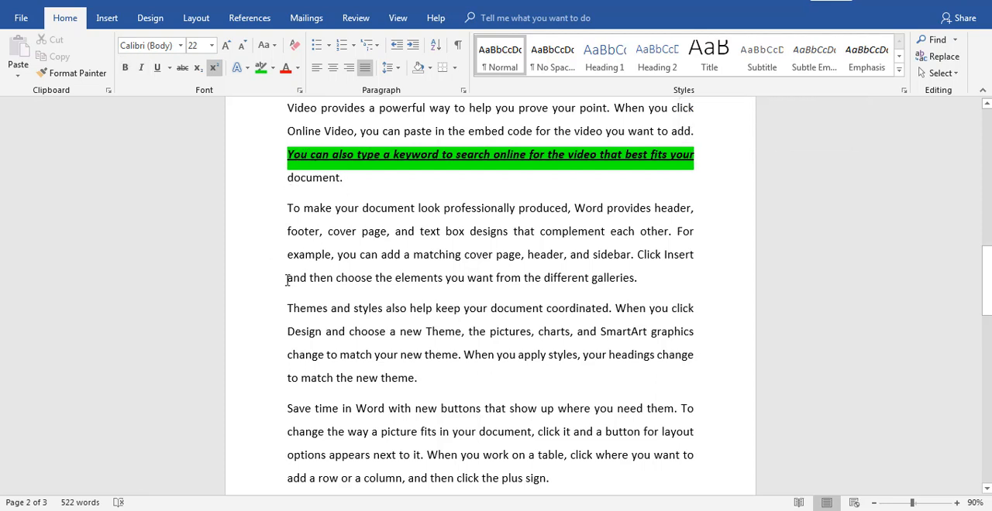
pyautogui.moveTo(286, 280); pyautogui.dragTo(359, 256)
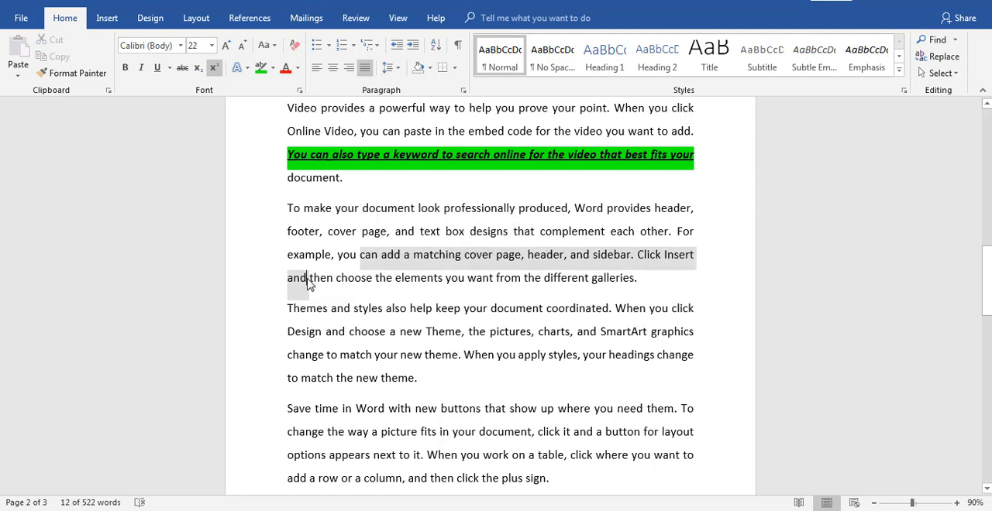
pyautogui.click(302, 283)
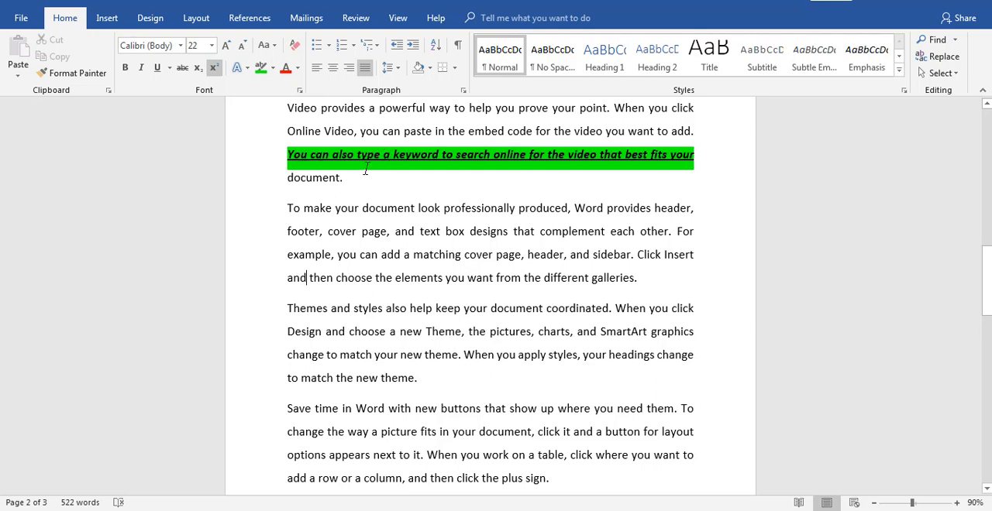
# Copy the formatting of the green-highlighted "You can also type a keyword" line onto the line "and then choose the elements you want from the different galleries."
pyautogui.click(85, 77)
pyautogui.click(236, 160)
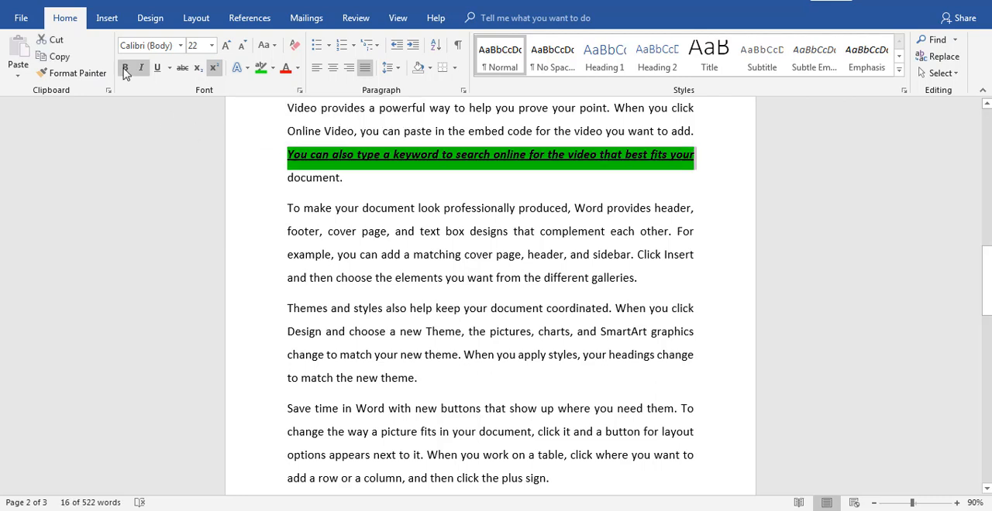
pyautogui.click(87, 76)
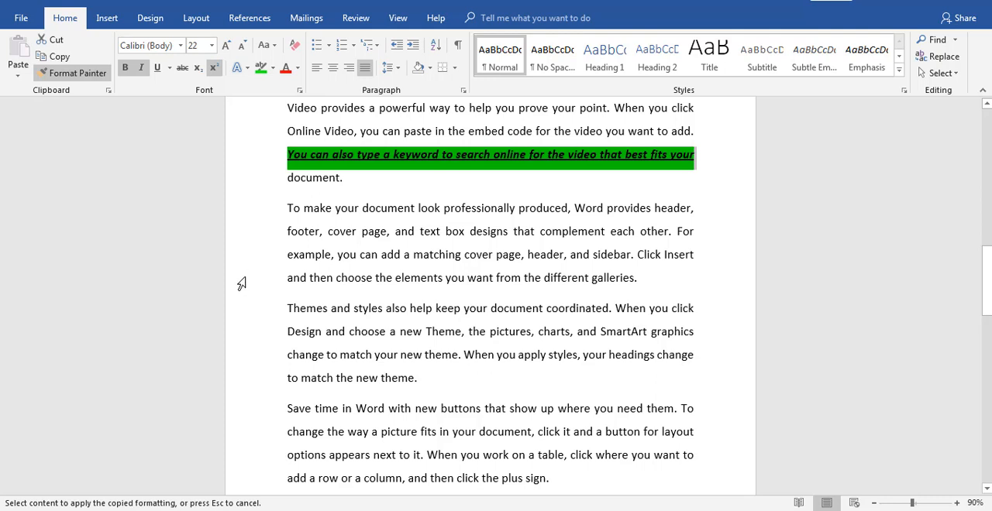
pyautogui.click(241, 284)
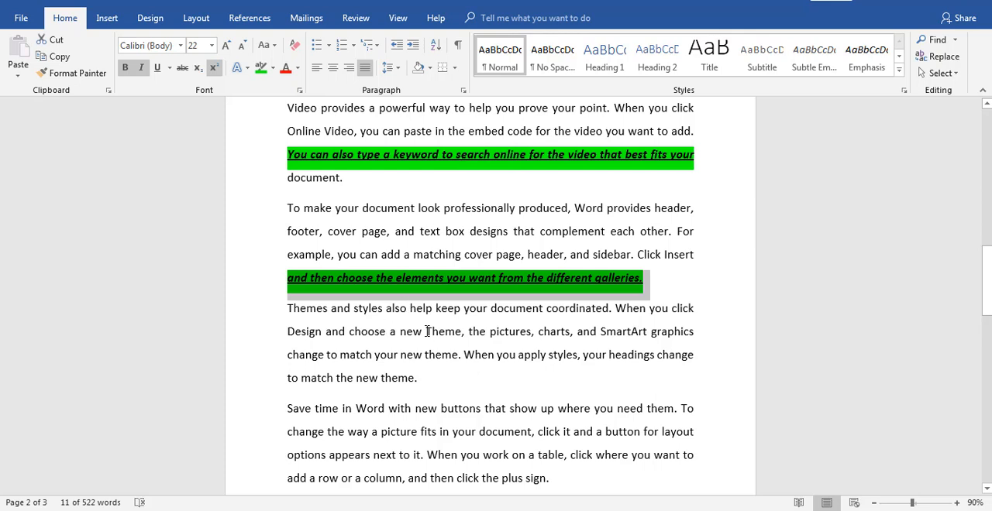
# Copy the green-highlighted "You can also type a keyword" line's formatting onto the words "new Theme" in the Themes paragraph
pyautogui.click(248, 160)
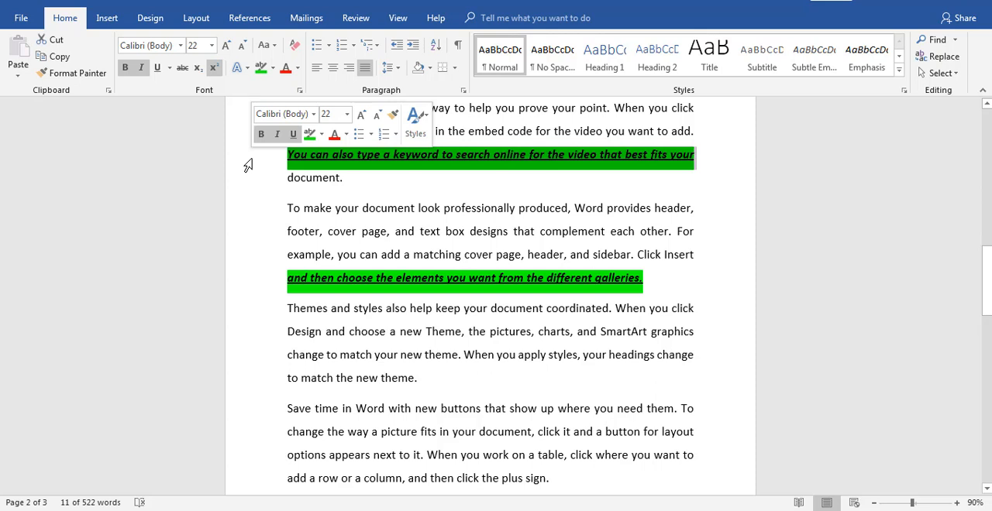
pyautogui.click(87, 76)
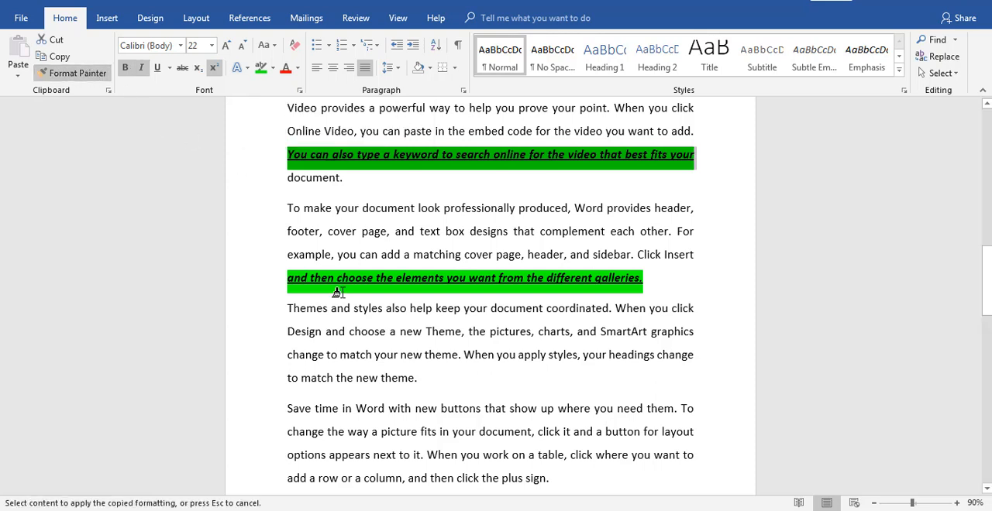
pyautogui.moveTo(395, 335); pyautogui.dragTo(455, 334)
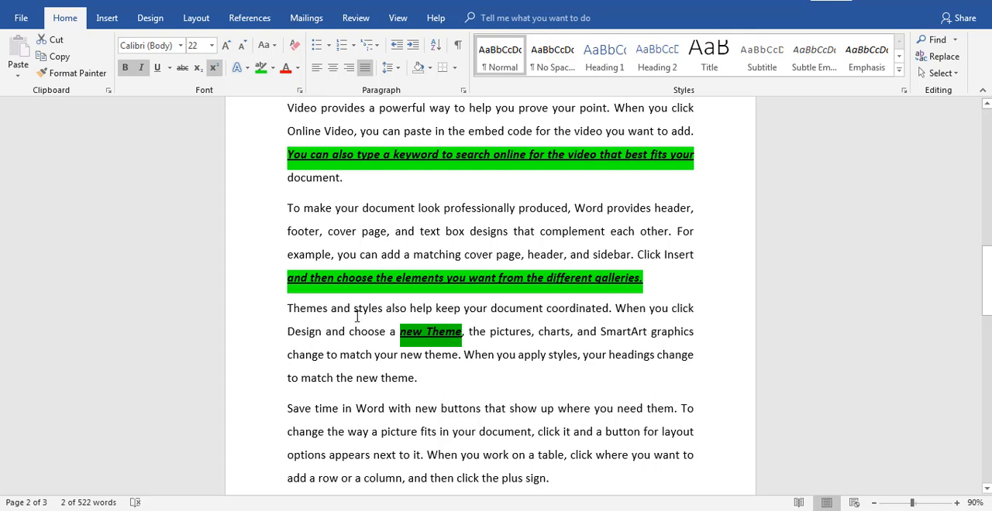
# Repeatedly paint the highlighted line's formatting onto the "Save time in Word" and "options appears next to it" lines, "fits in your document, click" and "document"
pyautogui.click(254, 161)
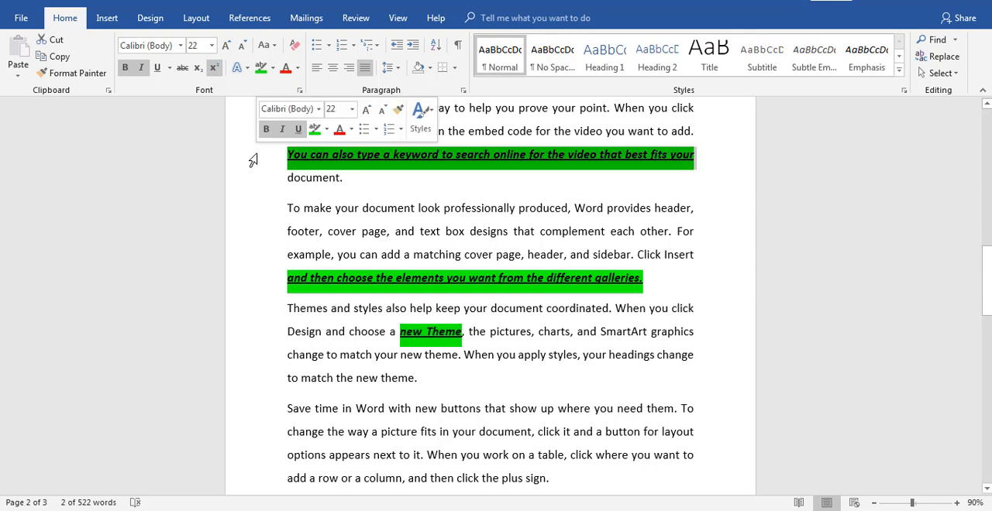
pyautogui.click(92, 77)
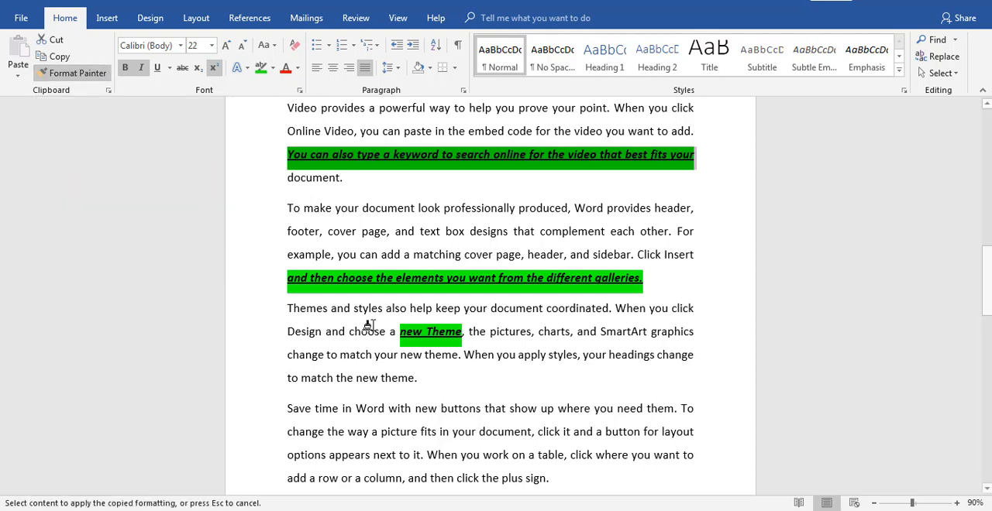
pyautogui.click(256, 420)
pyautogui.click(264, 468)
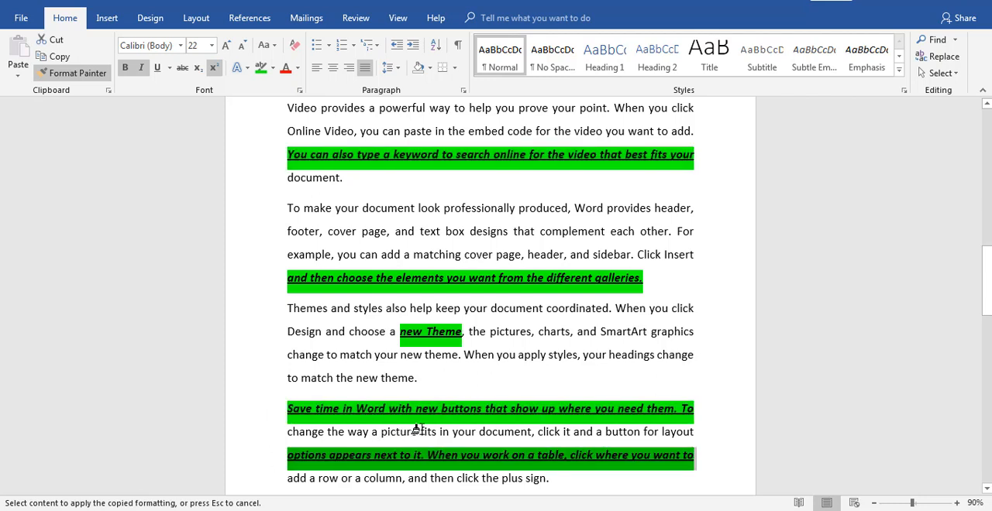
pyautogui.moveTo(418, 432); pyautogui.dragTo(544, 429)
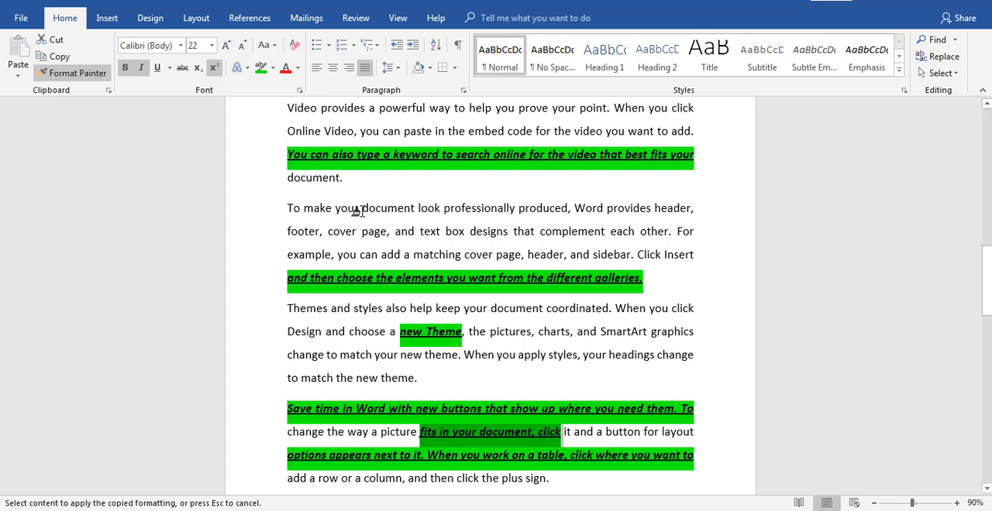
pyautogui.moveTo(357, 211); pyautogui.dragTo(411, 213)
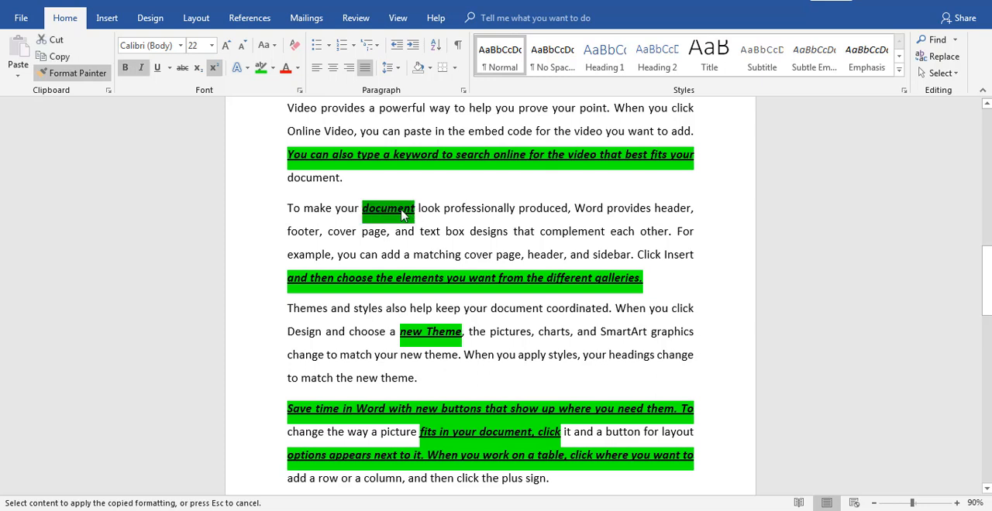
pyautogui.click(76, 75)
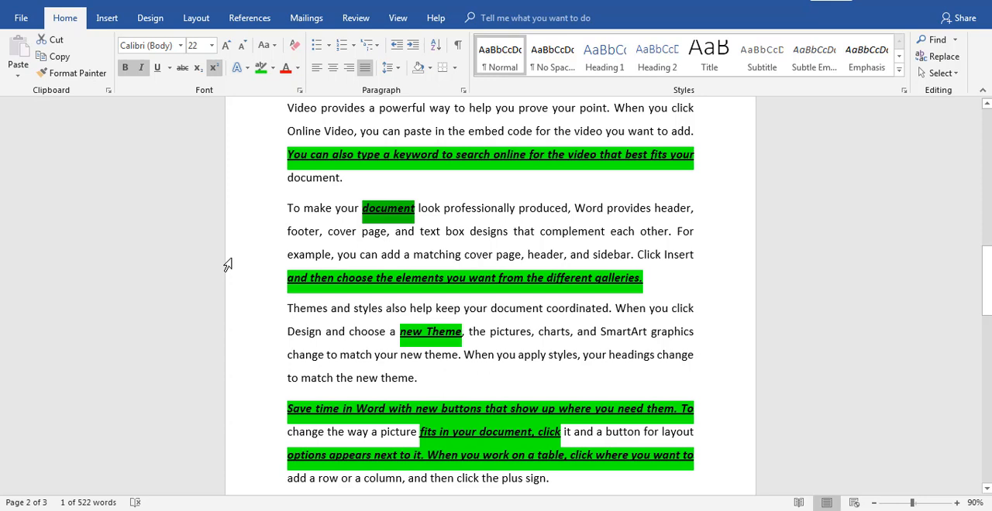
pyautogui.click(417, 254)
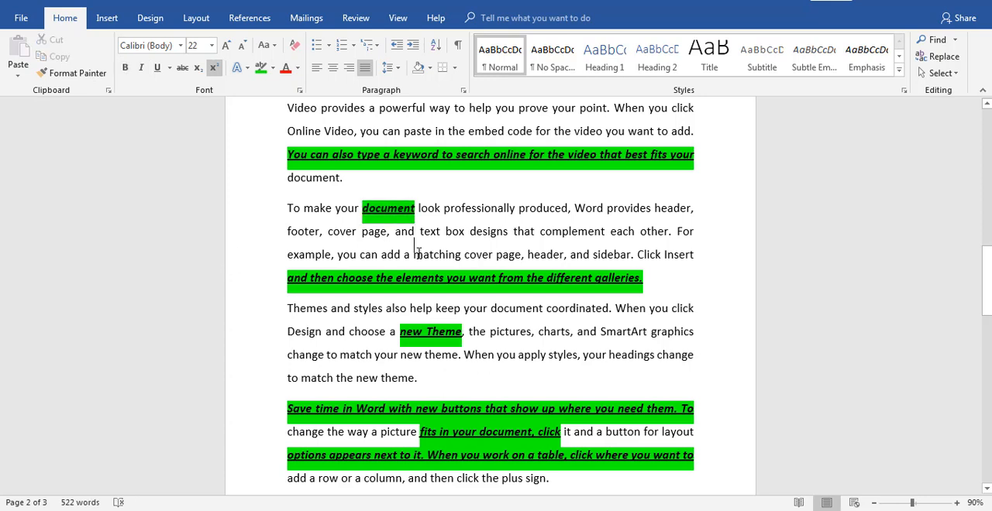
# Generate another set of sample paragraphs with =rand() on a new line after the paragraph ending in "device."
pyautogui.hotkey('ctrl', 'End')
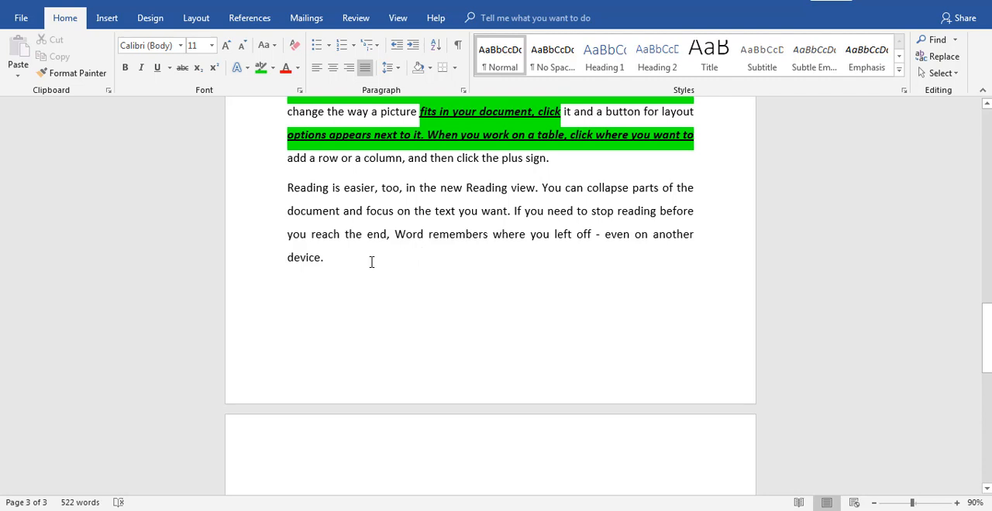
pyautogui.click(370, 262)
pyautogui.press('Return')
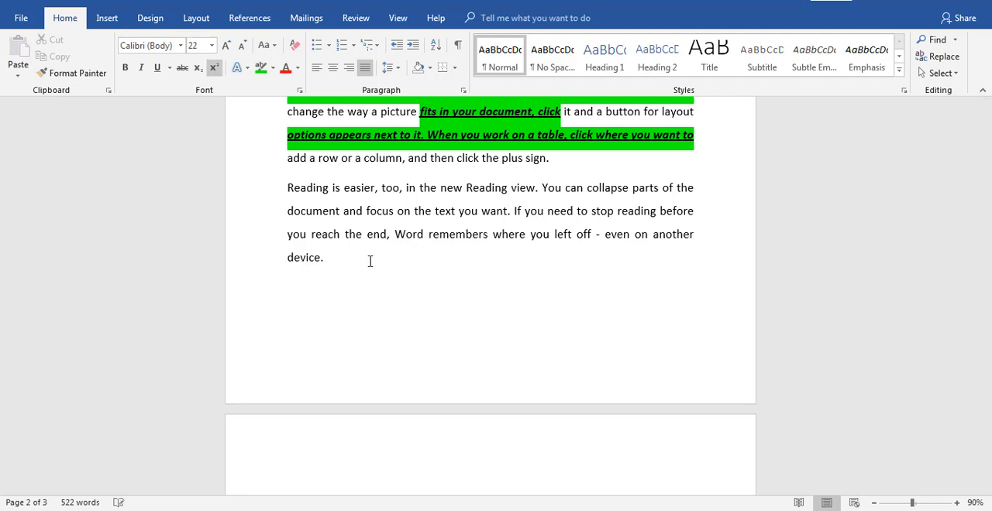
pyautogui.write('=rand()')
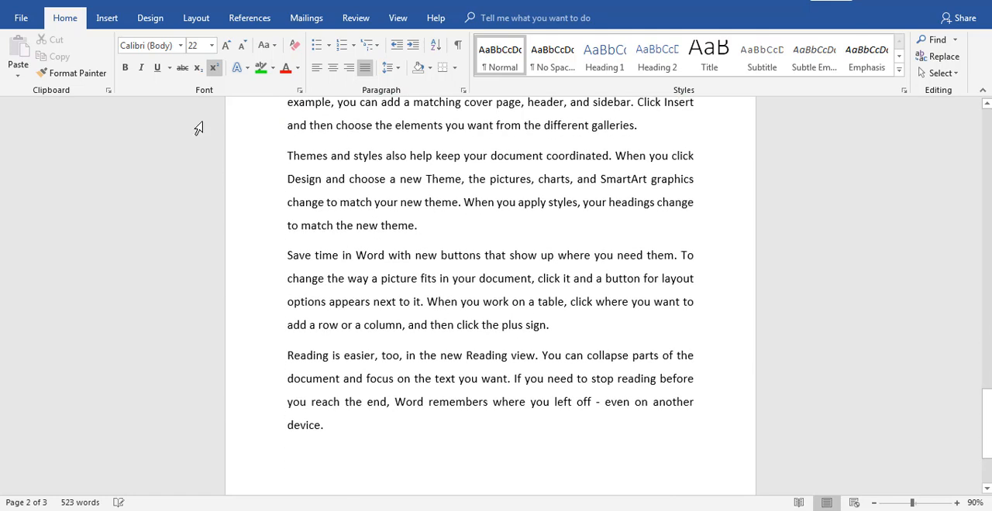
# Insert a Basic Radial SmartArt graphic from the Cycle category below the last paragraph
pyautogui.click(107, 18)
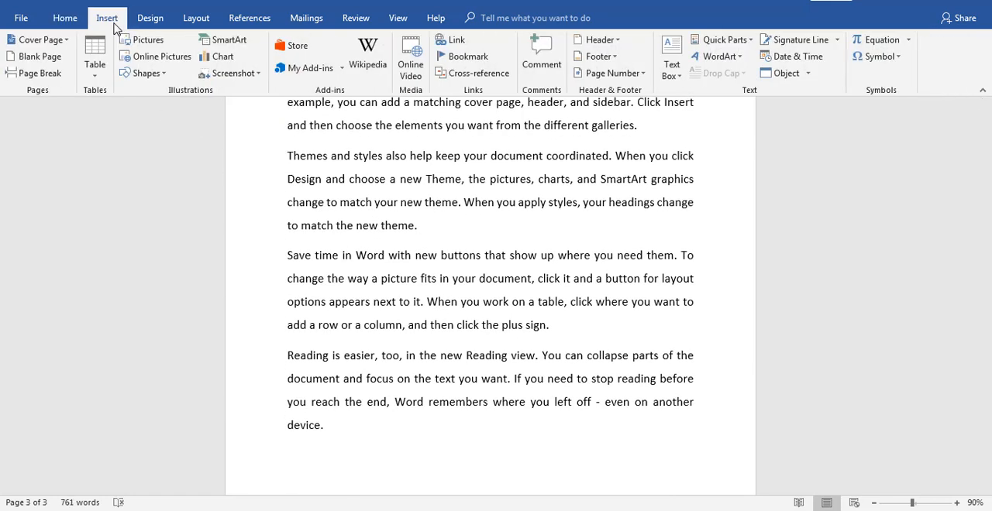
pyautogui.click(229, 40)
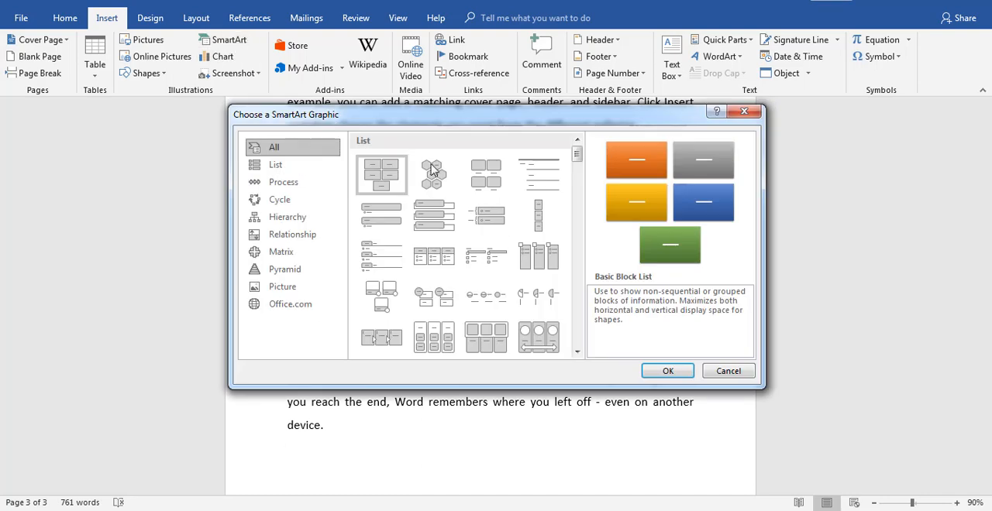
pyautogui.scroll(-5, 584, 306)
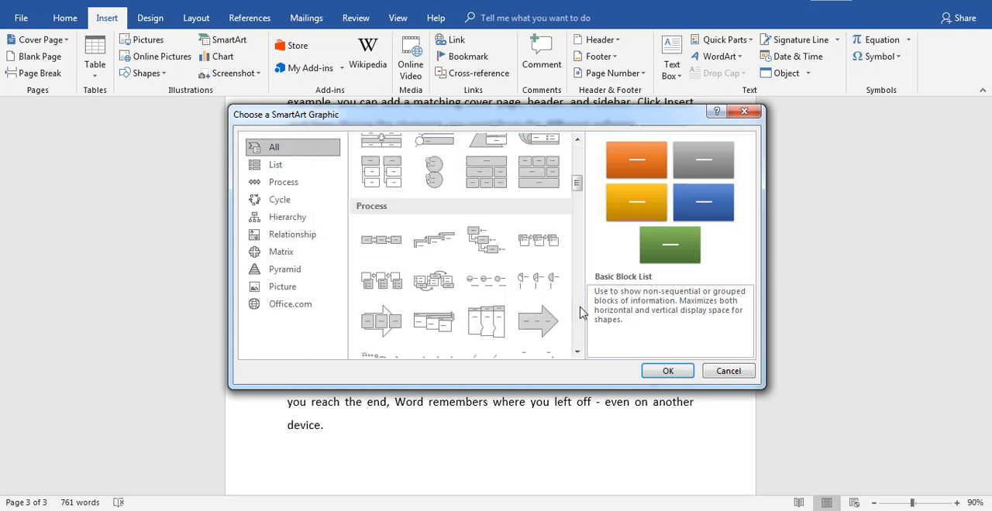
pyautogui.scroll(-3, 582, 312)
pyautogui.scroll(-3, 583, 312)
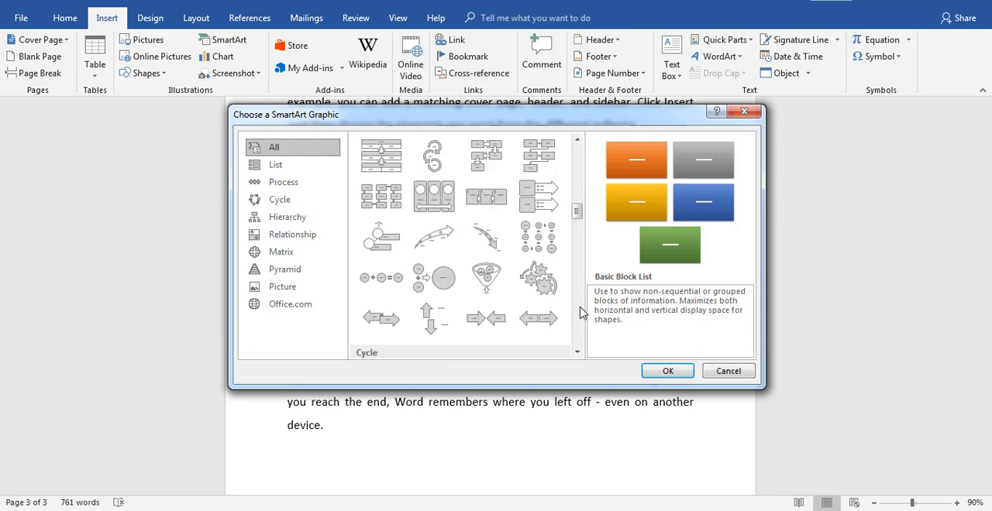
pyautogui.scroll(-3, 583, 313)
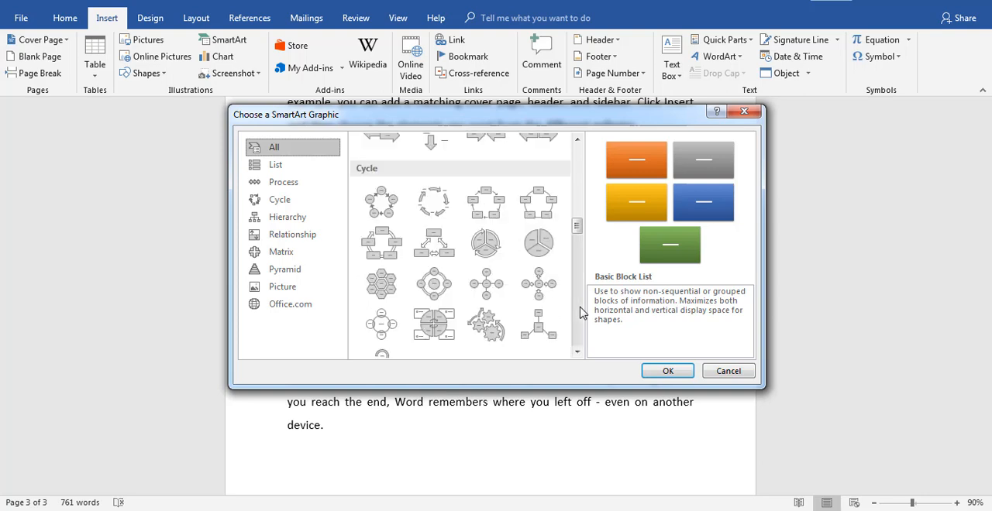
pyautogui.click(490, 289)
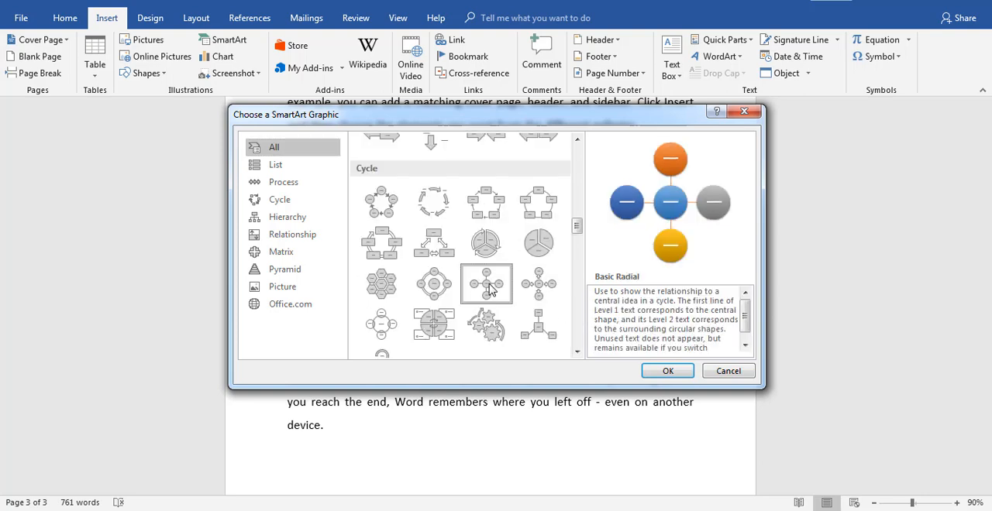
pyautogui.click(675, 372)
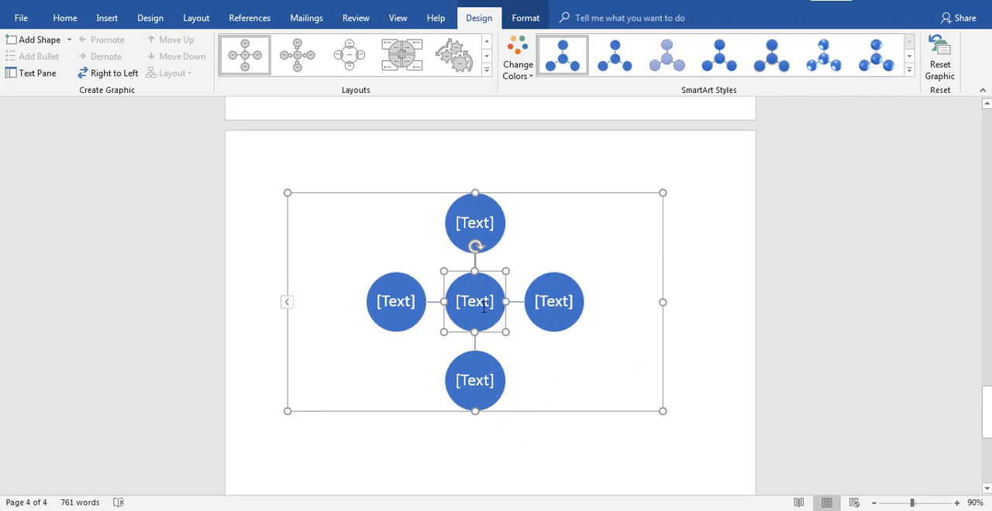
# Label the central circle "courses" and enlarge the SmartArt graphic by its corner
pyautogui.click(472, 303)
pyautogui.write('coursees')
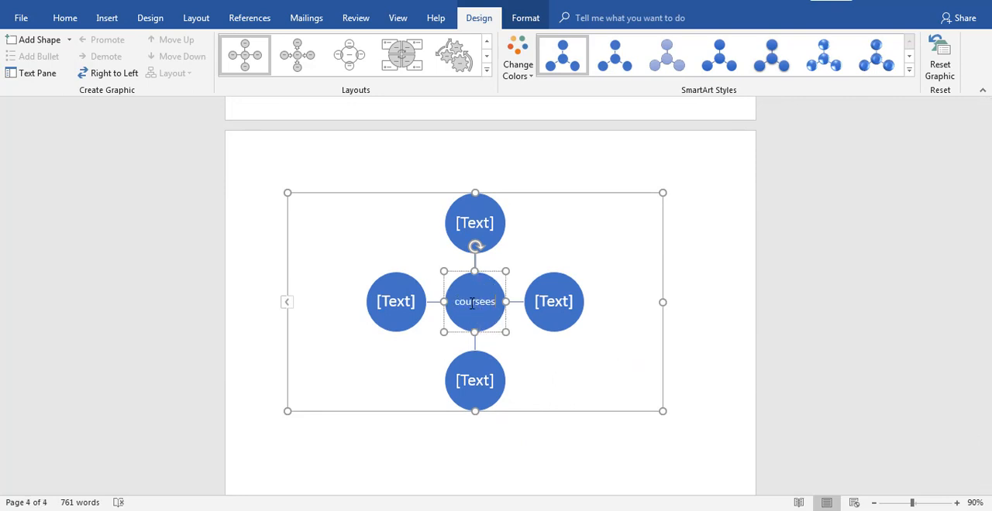
pyautogui.press('BackSpace')
pyautogui.press('BackSpace')
pyautogui.write('s')
pyautogui.moveTo(287, 193); pyautogui.dragTo(241, 161)
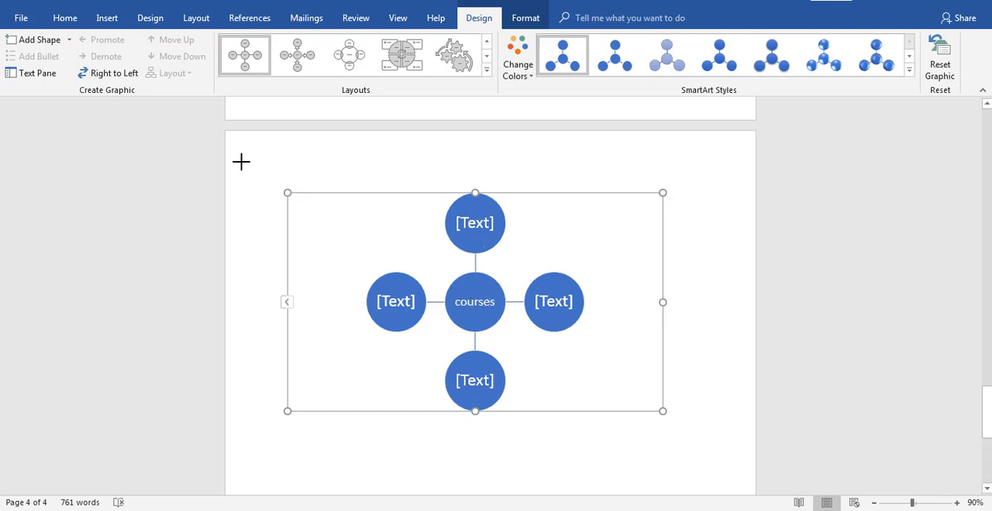
# Label the outer circles clockwise from the upper one as "html", "css", "js" and "jquery"
pyautogui.click(517, 233)
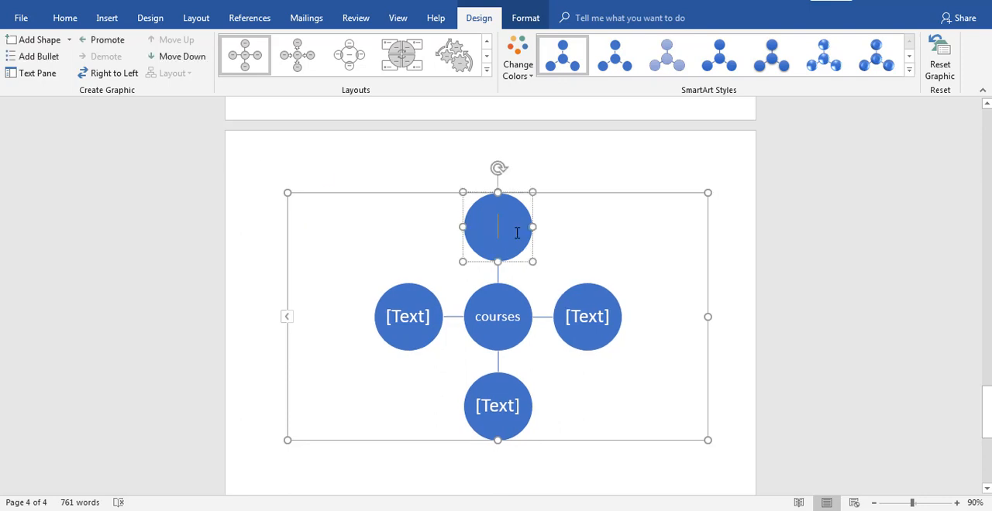
pyautogui.write('html')
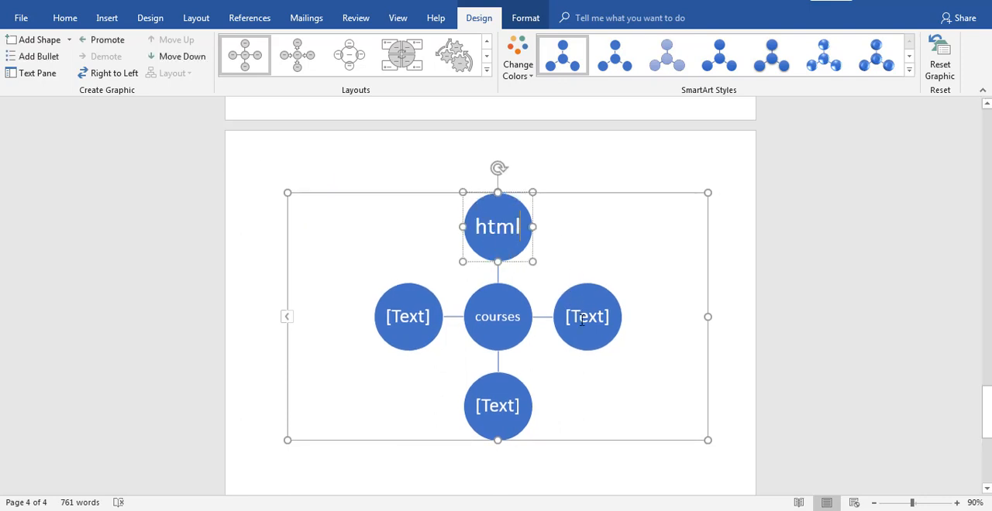
pyautogui.click(583, 320)
pyautogui.write('css')
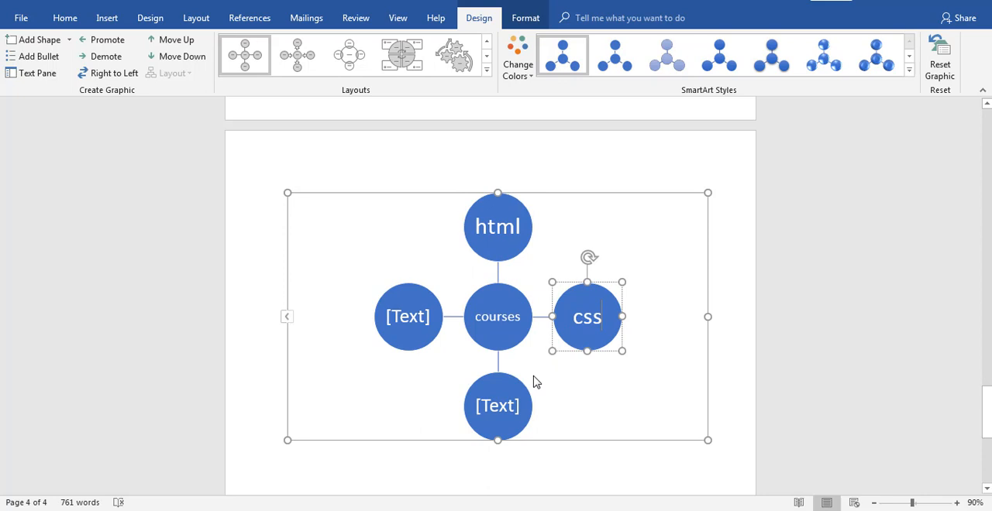
pyautogui.click(497, 401)
pyautogui.write('js')
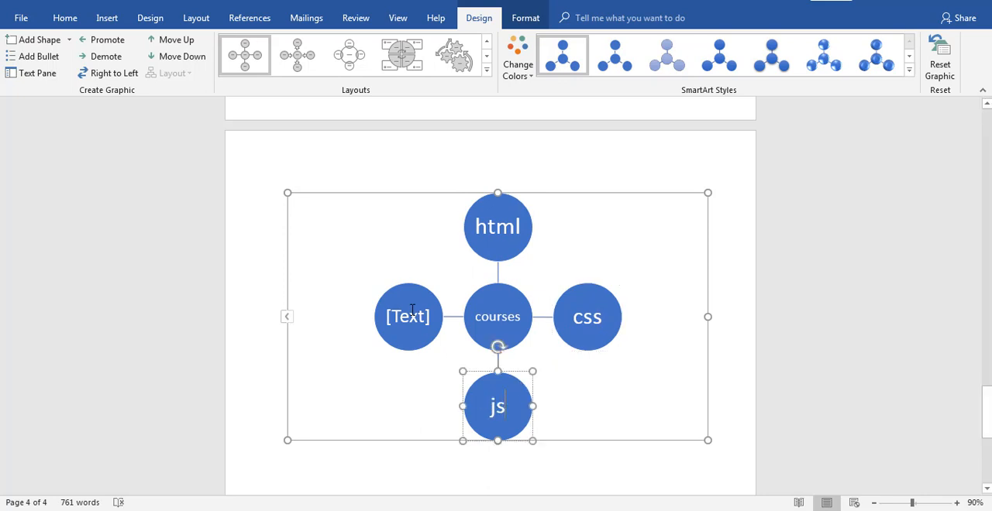
pyautogui.click(412, 311)
pyautogui.write('jquery')
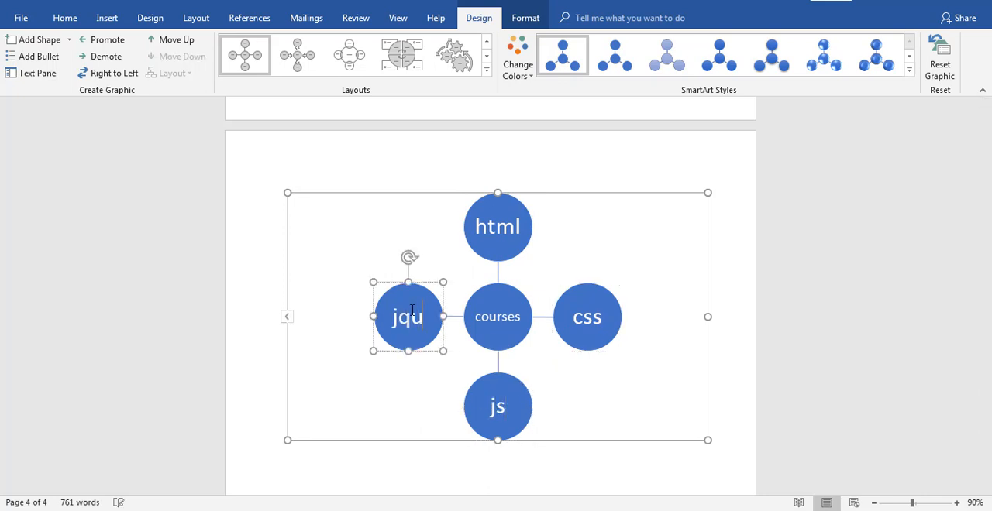
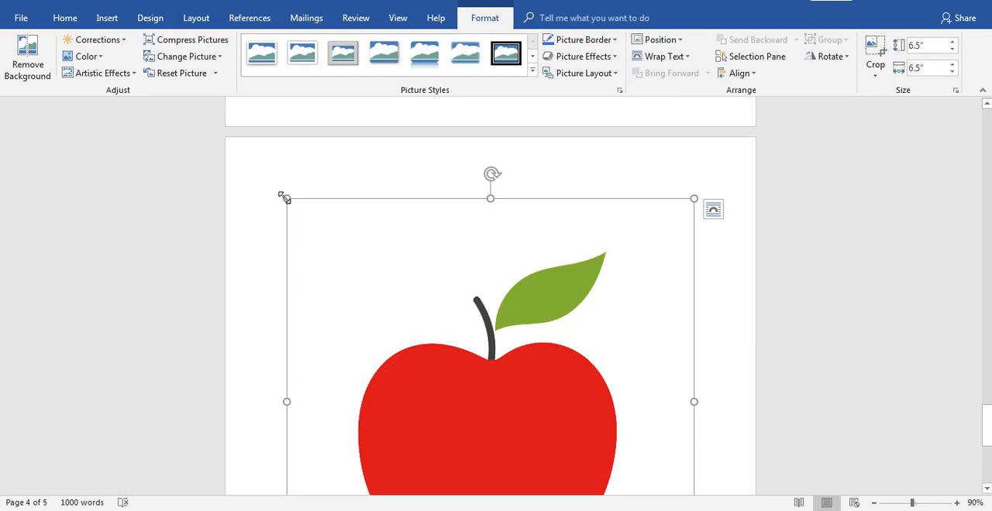
# Shrink the apple picture proportionally by its corner to about 1.21 inches square
pyautogui.moveTo(285, 199); pyautogui.dragTo(503, 405)
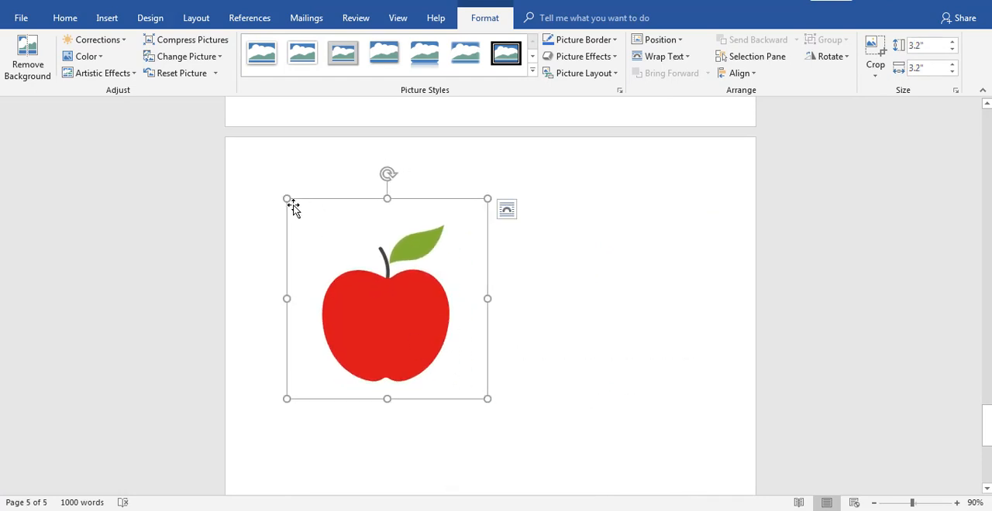
pyautogui.moveTo(284, 198); pyautogui.dragTo(410, 323)
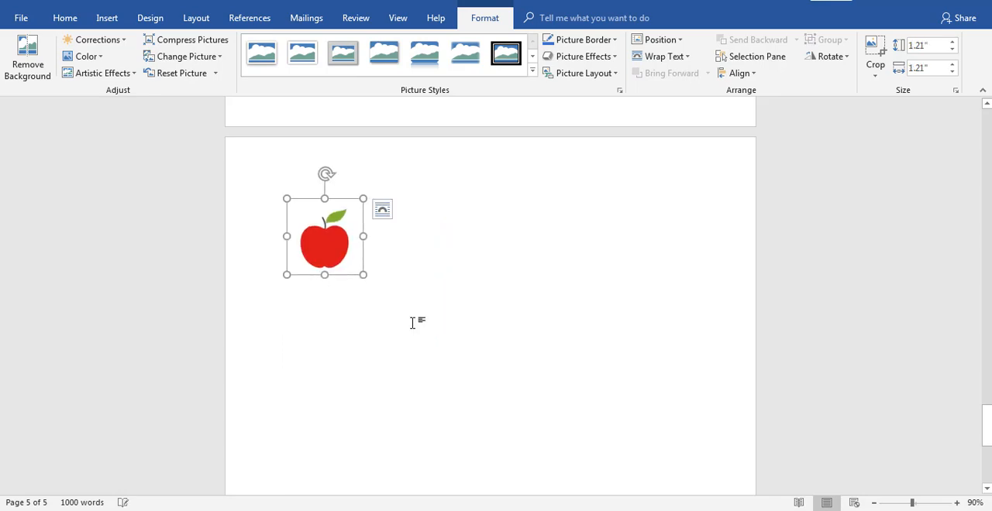
pyautogui.click(412, 322)
# Move the inline apple picture to different spots in the "Video provides" paragraph below the SmartArt, ending up after "document."
pyautogui.scroll(4, 413, 323)
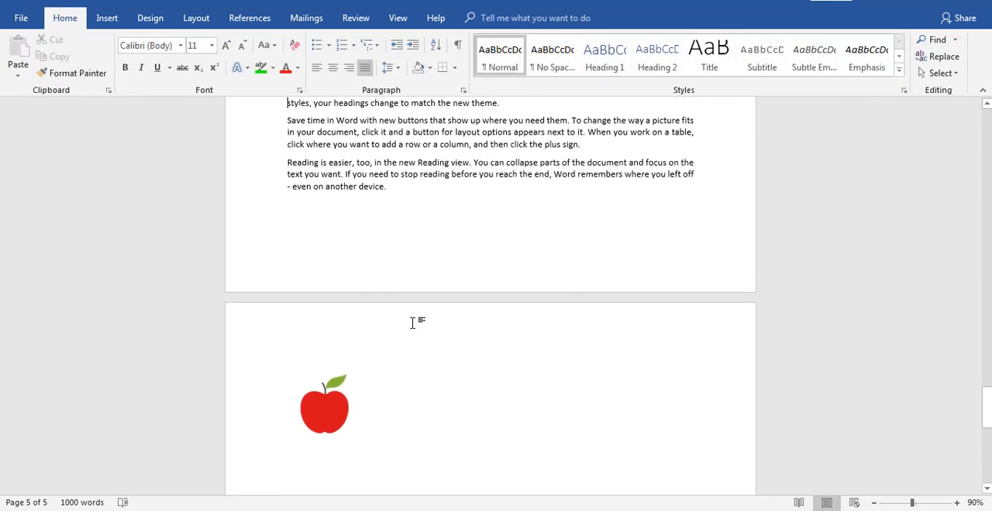
pyautogui.moveTo(319, 400); pyautogui.dragTo(400, 116)
pyautogui.click(401, 116)
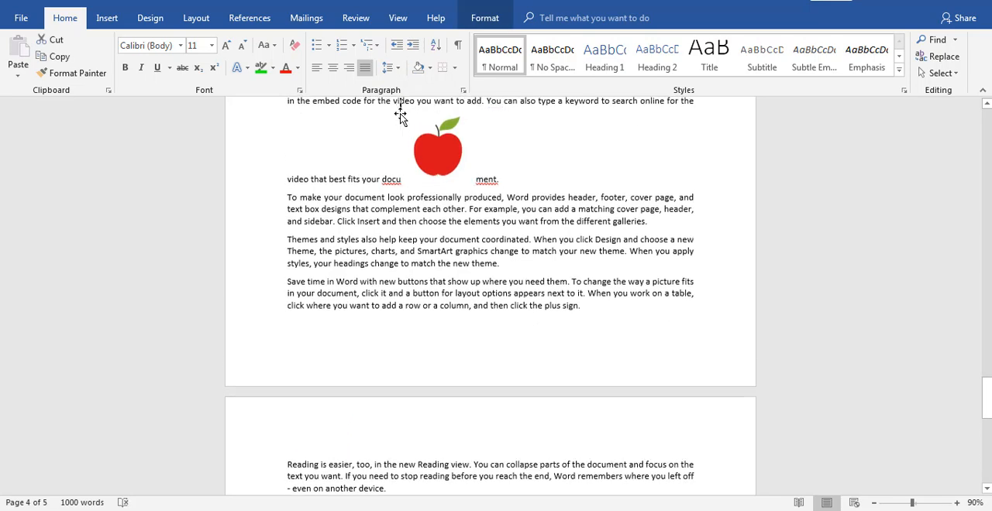
pyautogui.scroll(3, 400, 116)
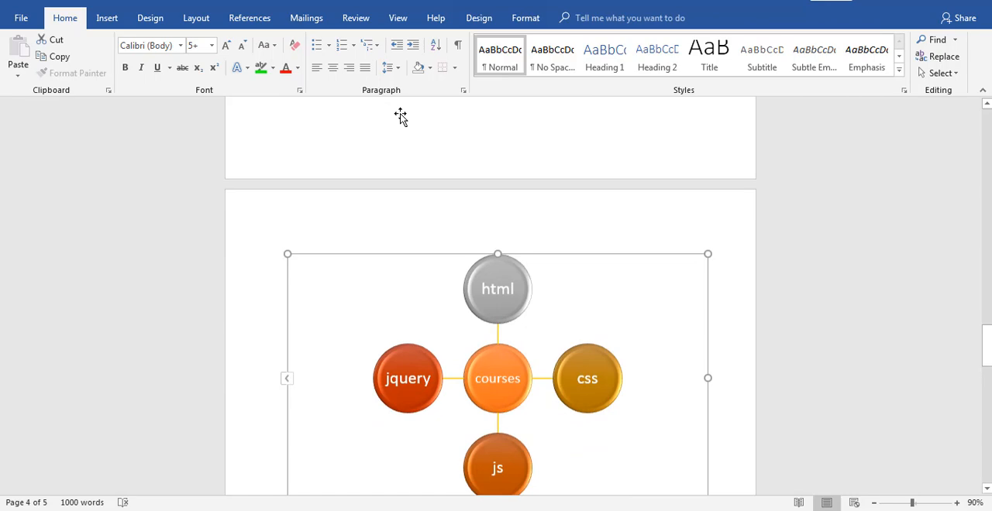
pyautogui.press('Down')
pyautogui.press('Down')
pyautogui.press('Down')
pyautogui.press('Down')
pyautogui.press('Down')
pyautogui.press('Down')
pyautogui.press('Down')
pyautogui.press('Down')
pyautogui.press('Down')
pyautogui.press('Down')
pyautogui.press('Down')
pyautogui.press('Down')
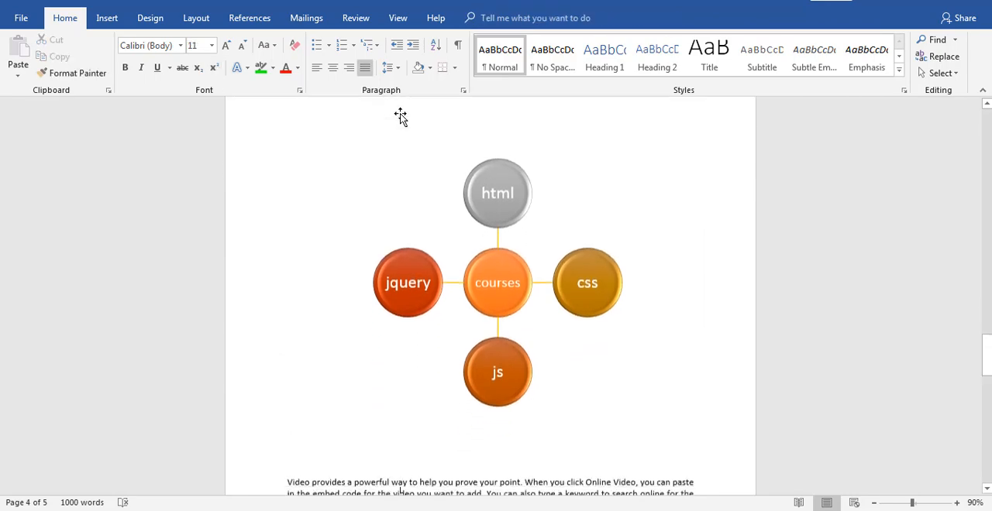
pyautogui.moveTo(400, 112); pyautogui.dragTo(626, 304)
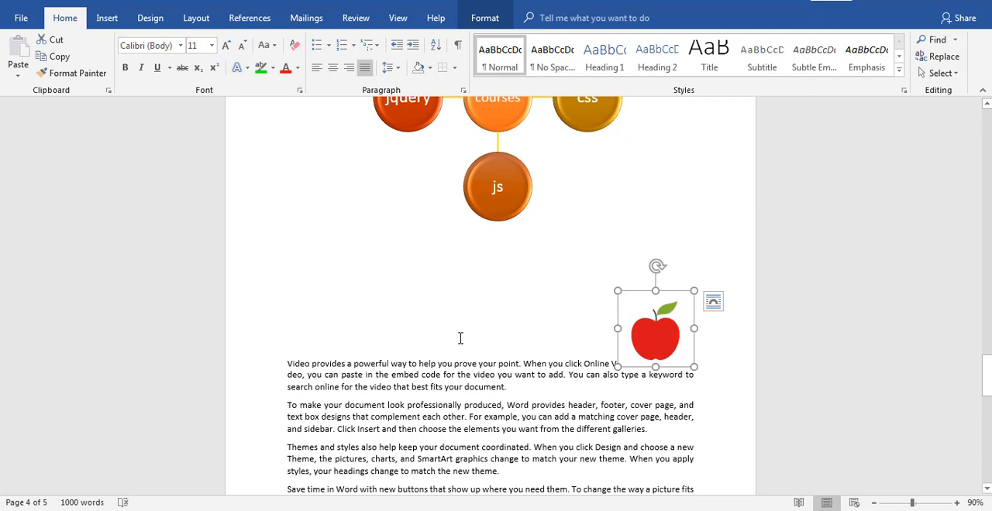
pyautogui.moveTo(640, 323); pyautogui.dragTo(637, 383)
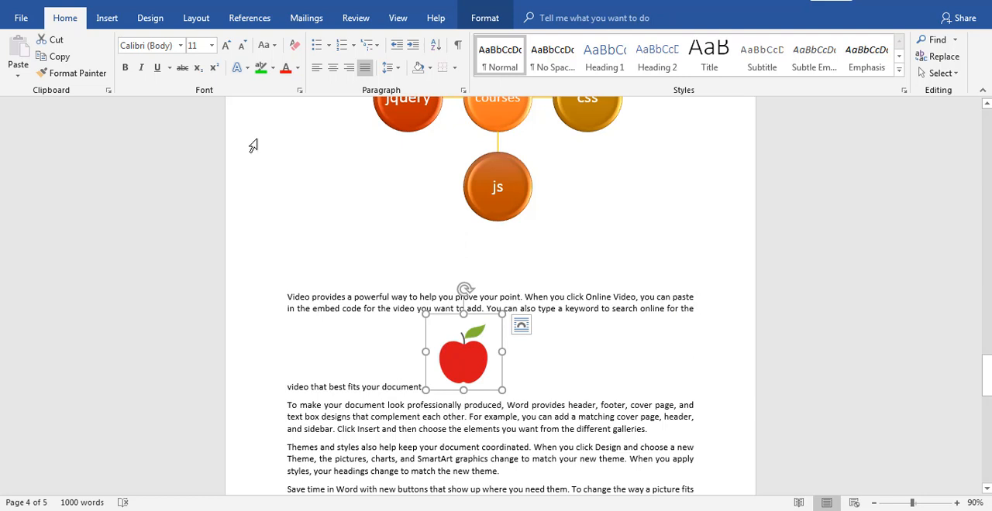
# Set the apple picture's text wrapping to Tight and move it to the right edge of the first two paragraphs below the SmartArt
pyautogui.click(152, 22)
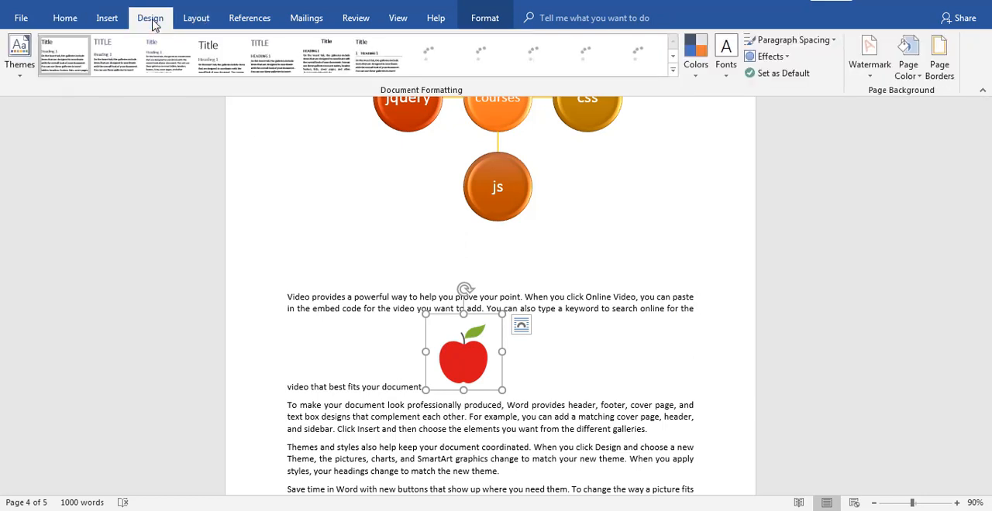
pyautogui.click(110, 20)
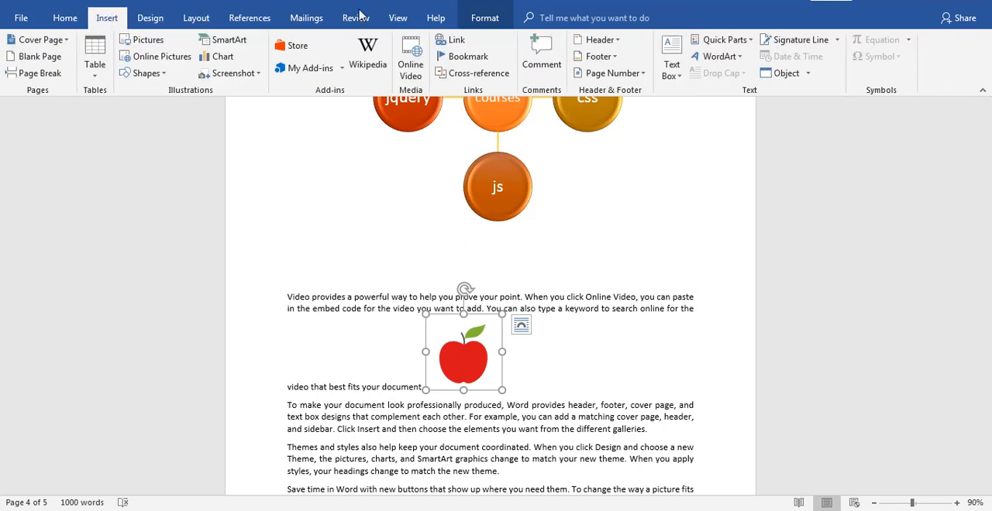
pyautogui.doubleClick(459, 358)
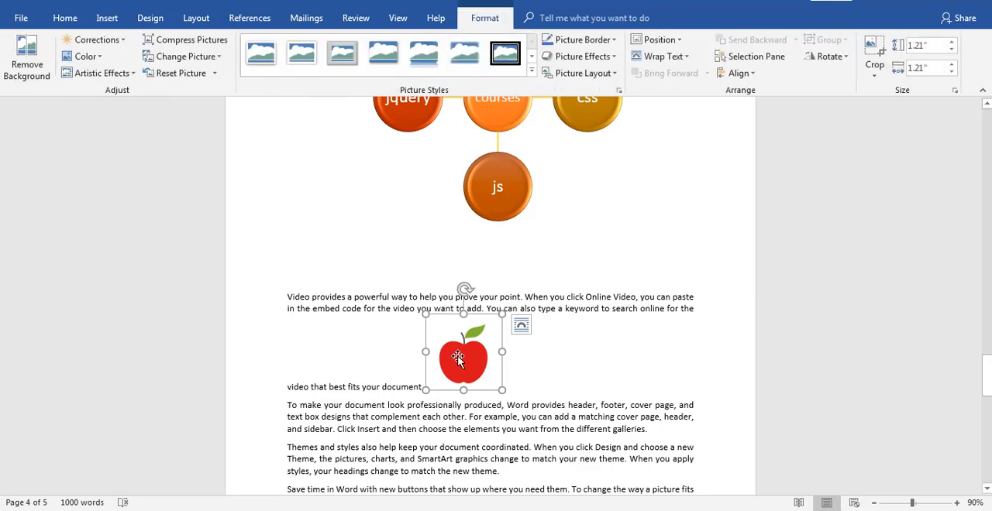
pyautogui.click(664, 56)
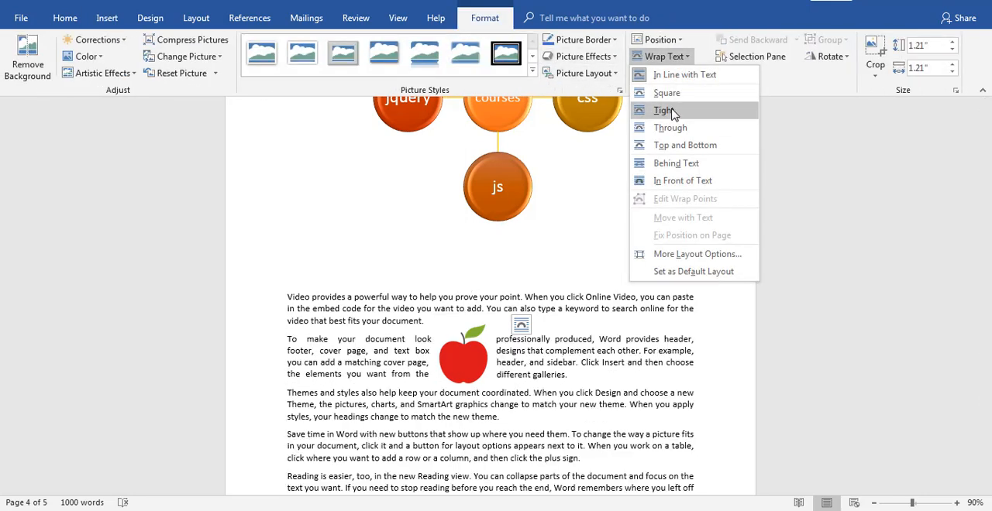
pyautogui.click(671, 113)
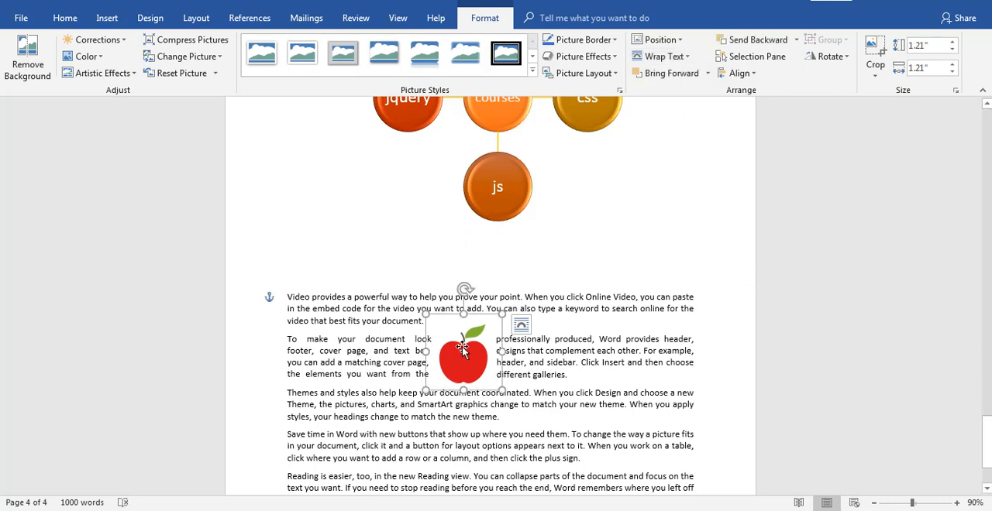
pyautogui.moveTo(554, 335); pyautogui.dragTo(659, 316)
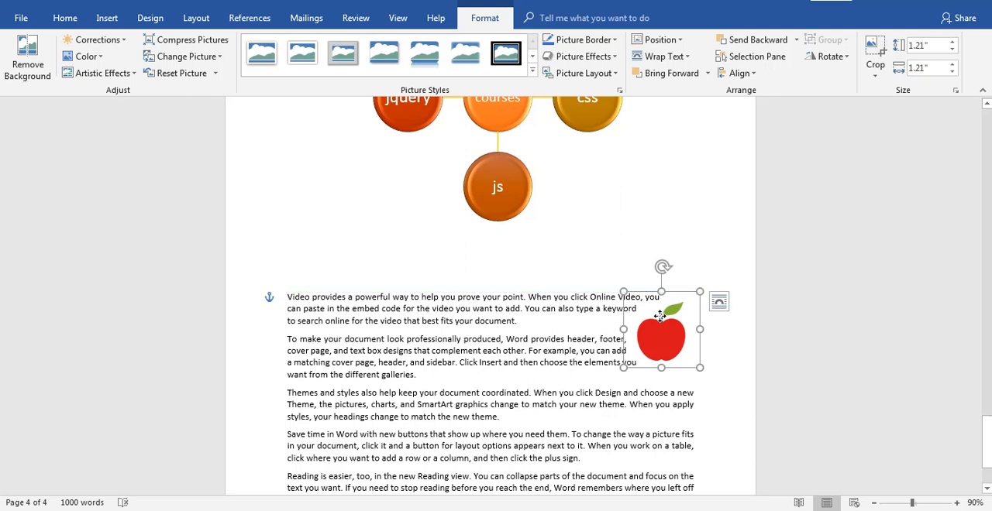
pyautogui.click(559, 337)
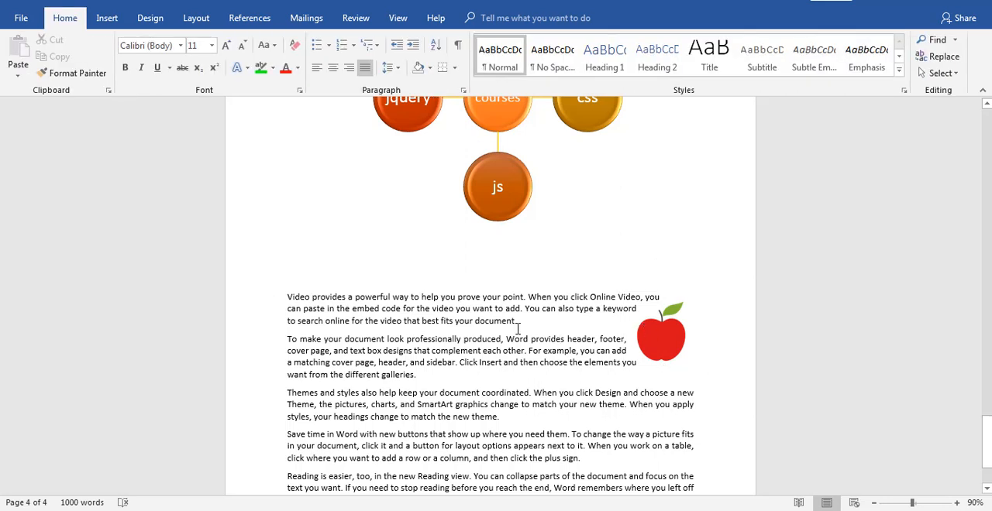
# Examine the text wrapping options for the apple picture
pyautogui.click(106, 18)
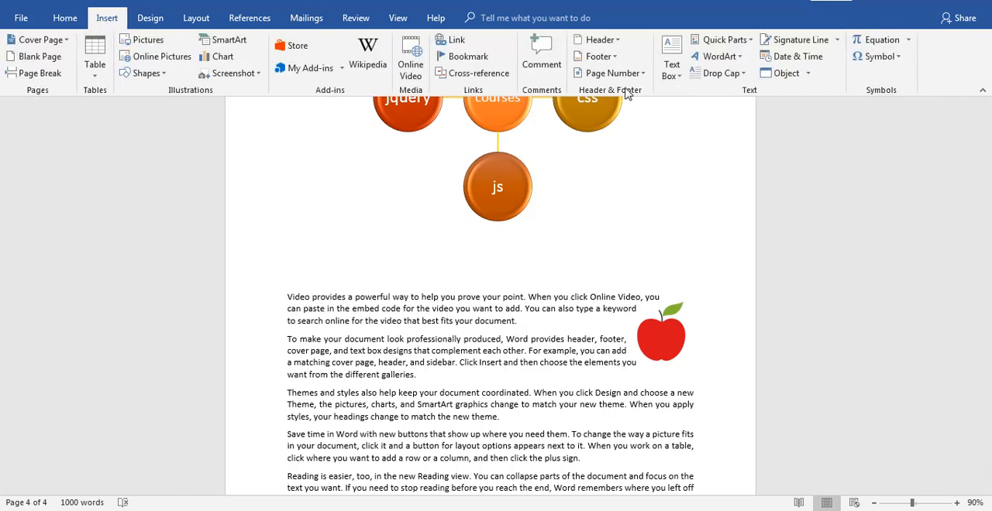
pyautogui.click(666, 337)
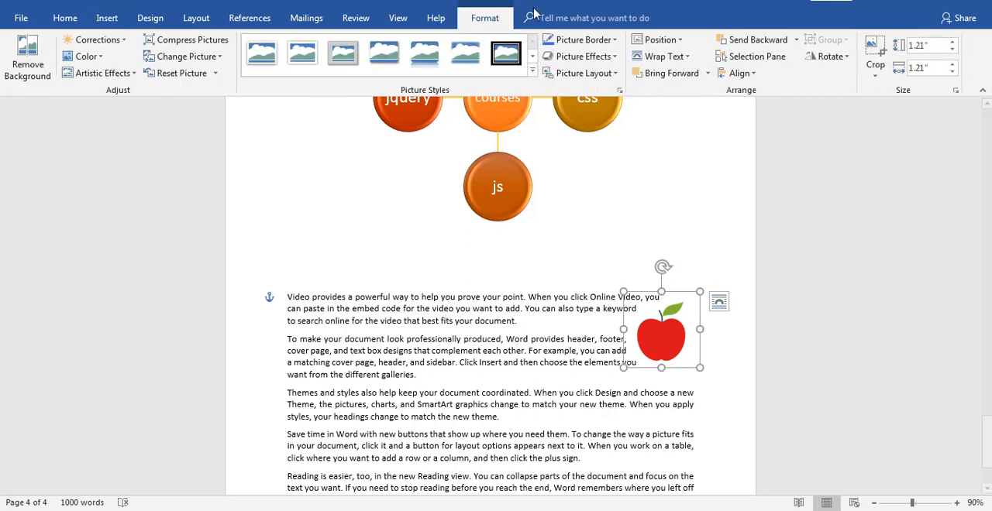
pyautogui.click(671, 60)
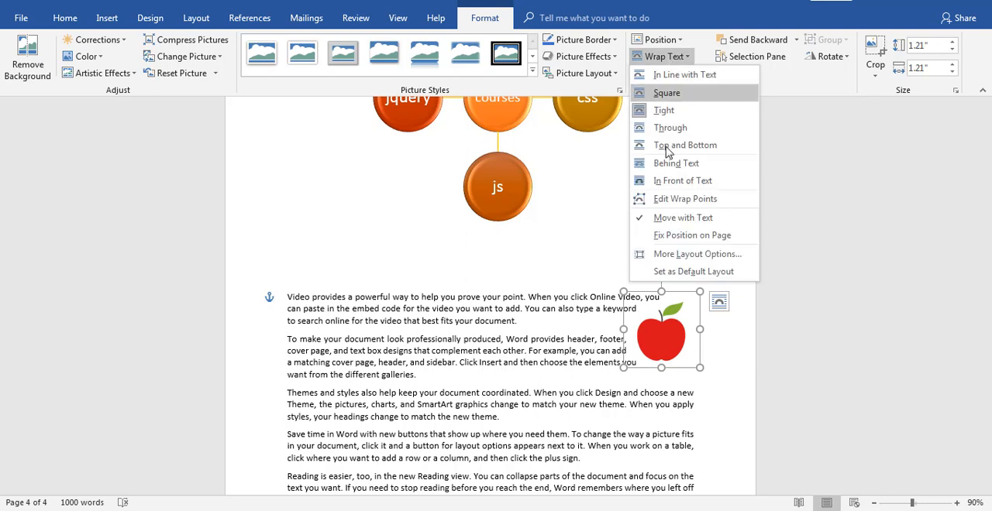
pyautogui.click(671, 113)
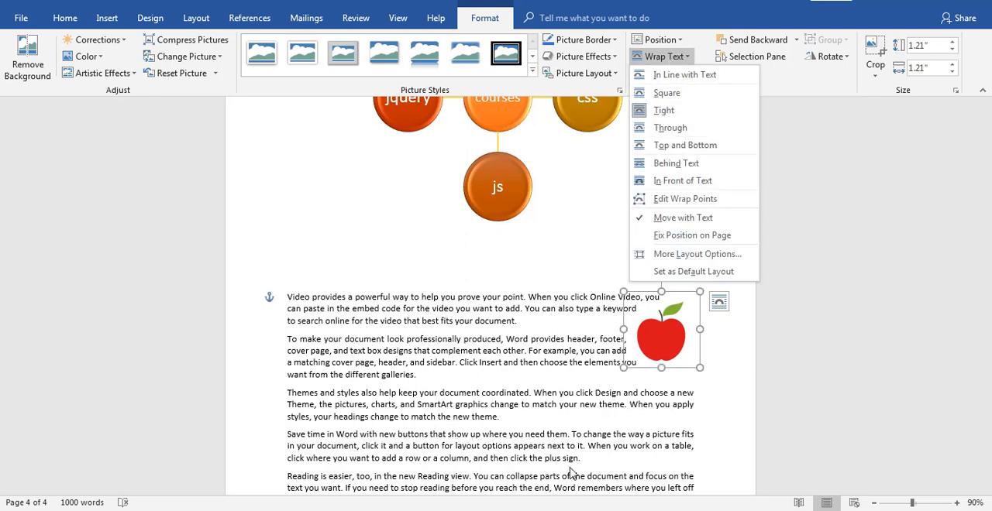
pyautogui.click(476, 365)
# Insert css-declaration-small.png within the word "Click" in the "To make your document" paragraph and apply the rounded picture style with a reflection
pyautogui.click(476, 364)
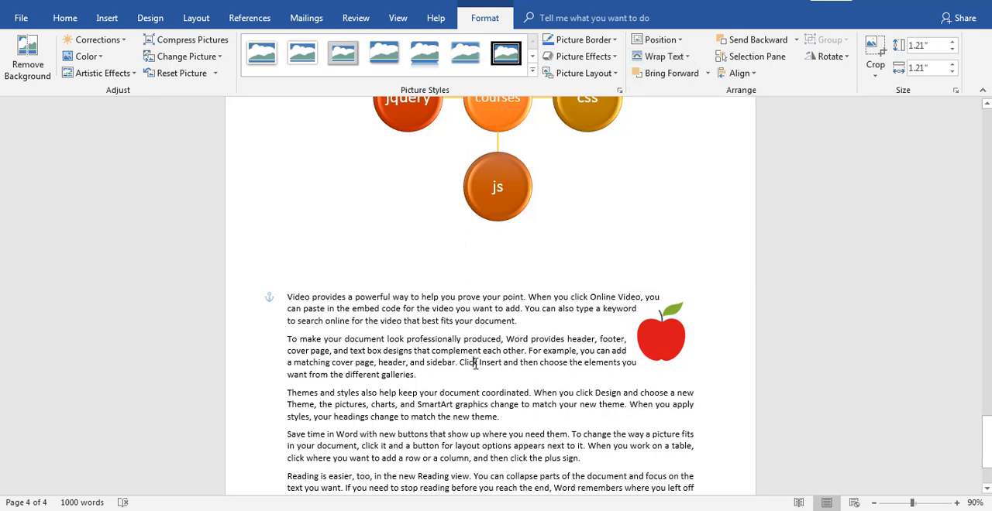
pyautogui.click(108, 21)
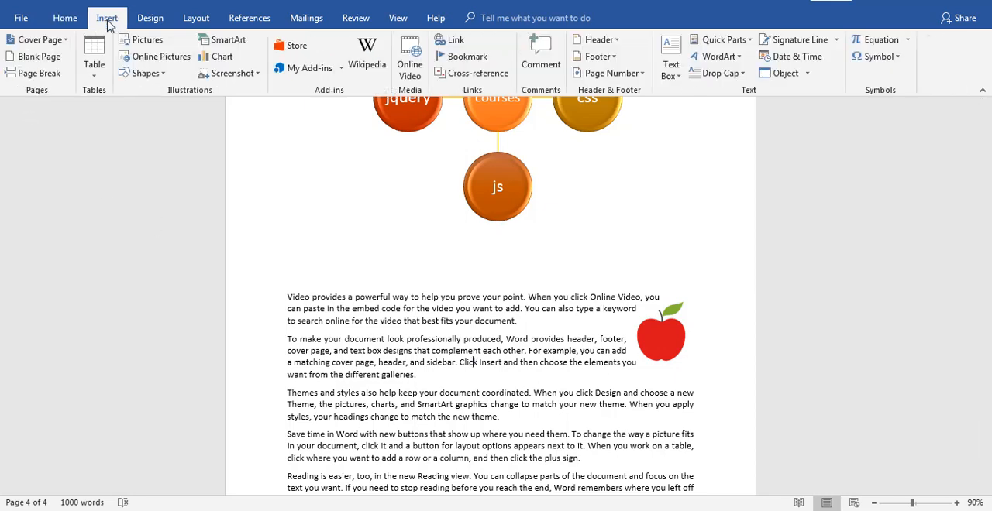
pyautogui.click(148, 40)
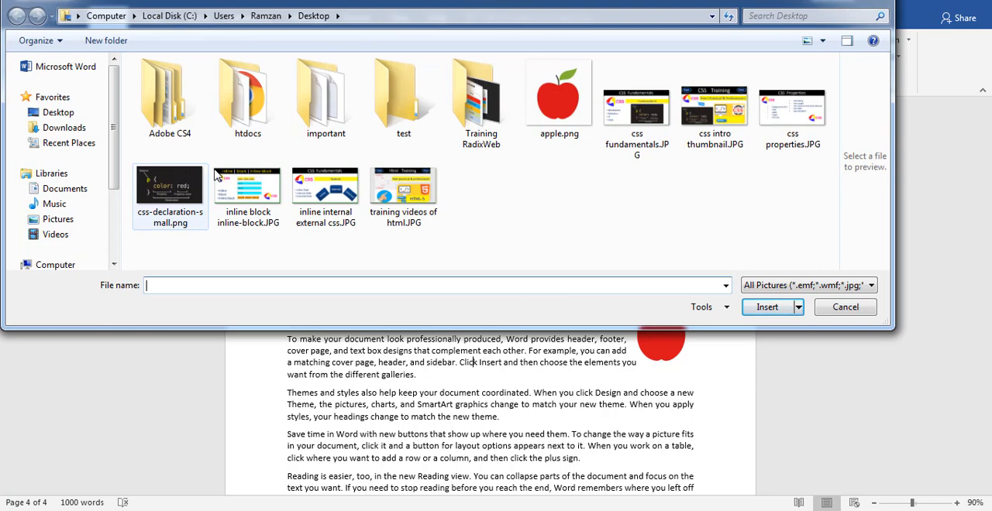
pyautogui.doubleClick(169, 192)
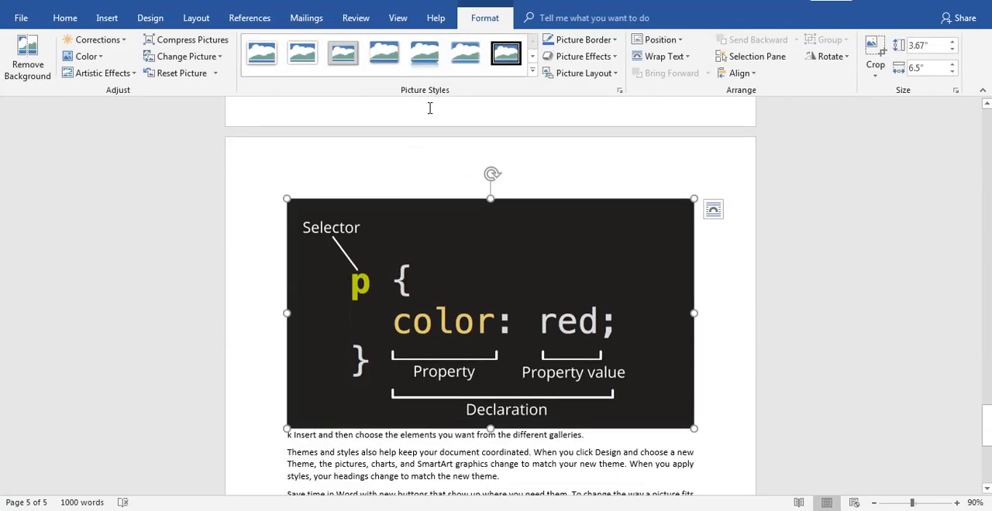
pyautogui.click(432, 75)
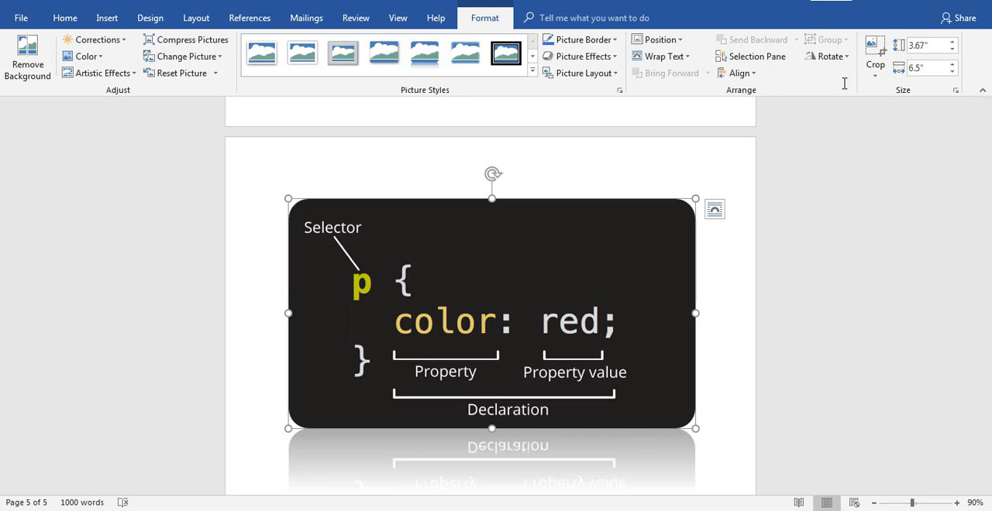
# Crop the upper, right and left edges of the CSS declaration picture to about 3.39 inches high by 5.43 inches wide
pyautogui.click(873, 49)
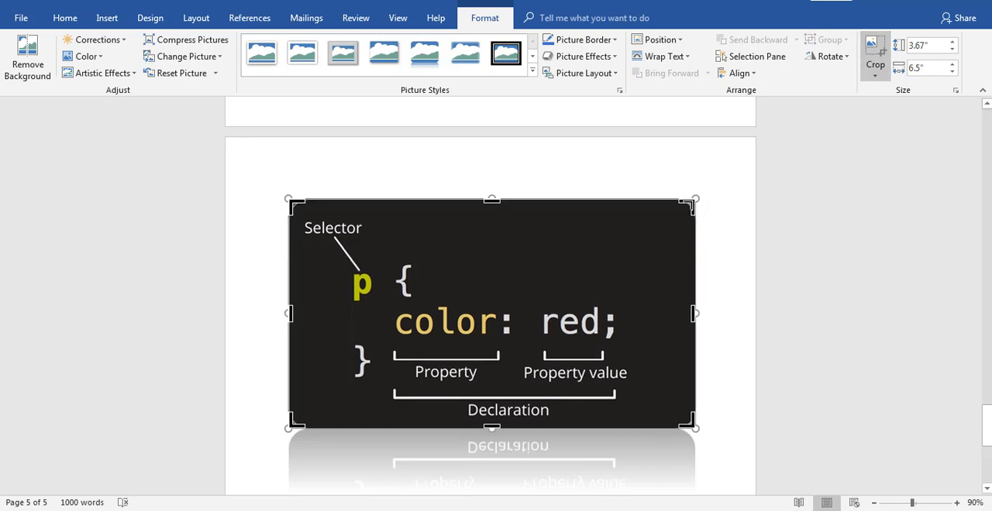
pyautogui.moveTo(687, 206); pyautogui.dragTo(636, 216)
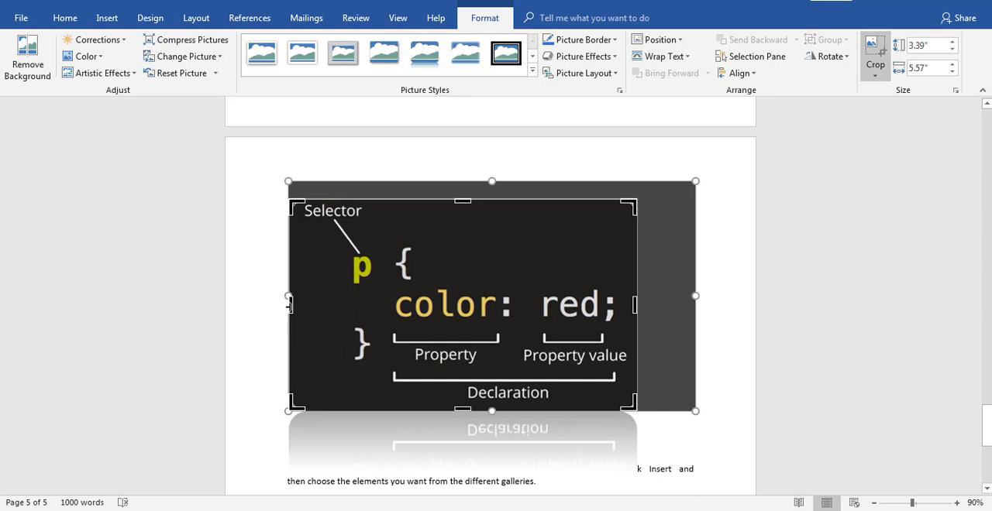
pyautogui.moveTo(289, 305); pyautogui.dragTo(295, 306)
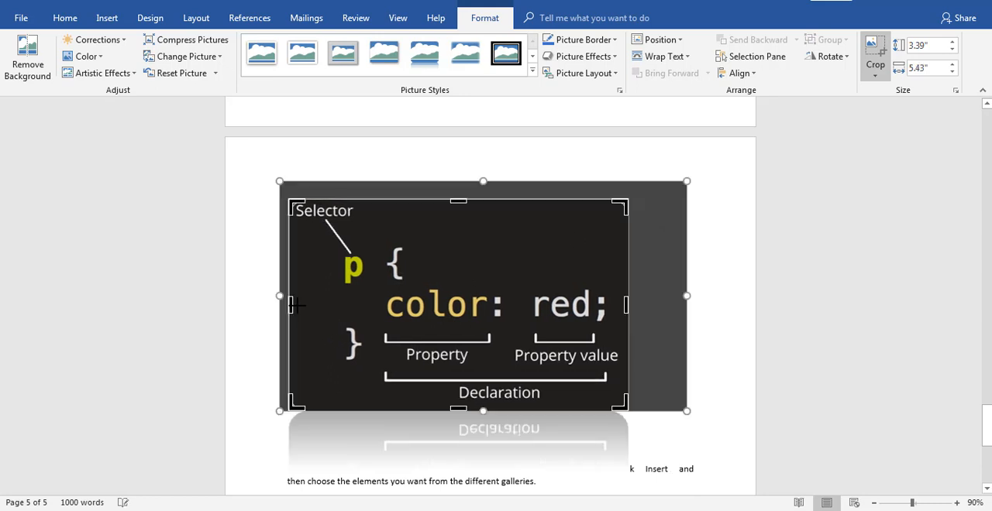
pyautogui.click(873, 50)
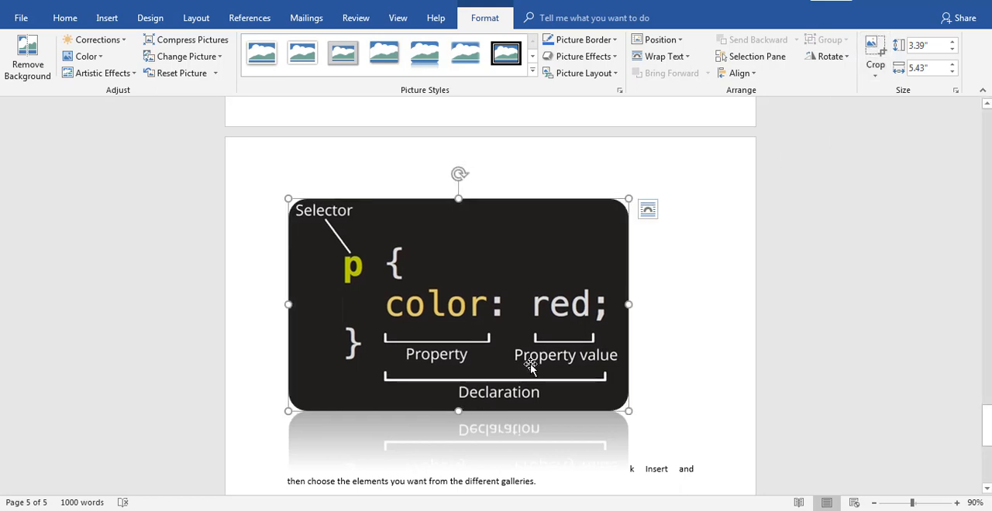
pyautogui.click(694, 298)
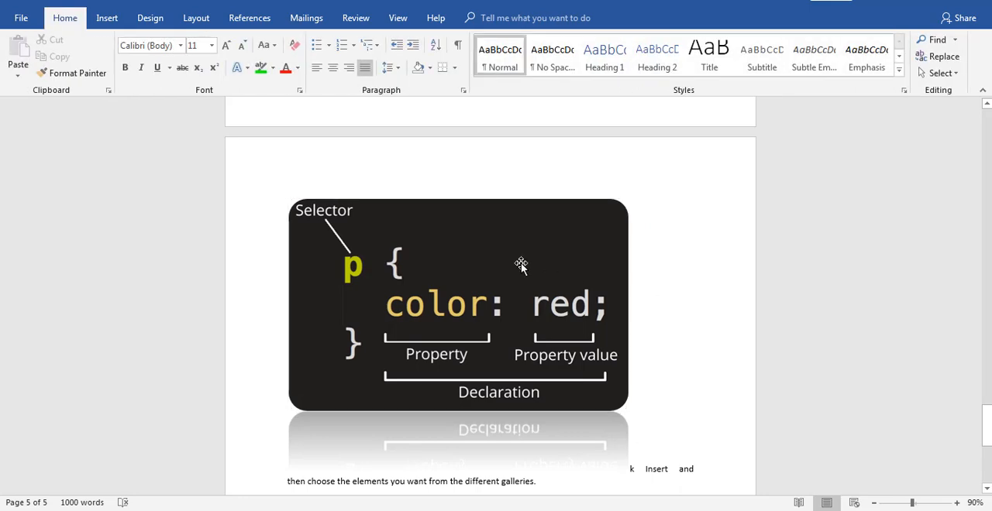
# Insert the word "book" after "look" and after "can add" in the page 3 paragraph beginning "To make your document"
pyautogui.scroll(15, 521, 263)
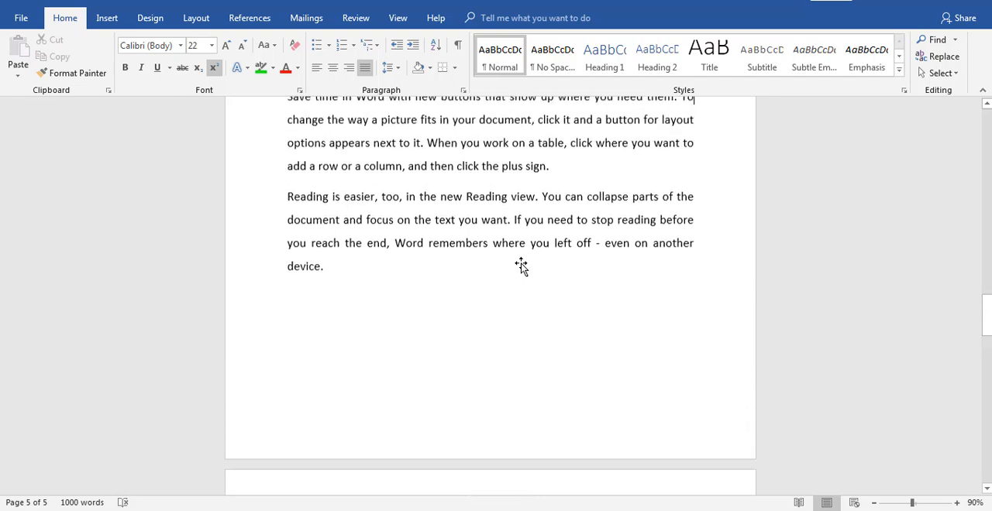
pyautogui.scroll(8, 521, 263)
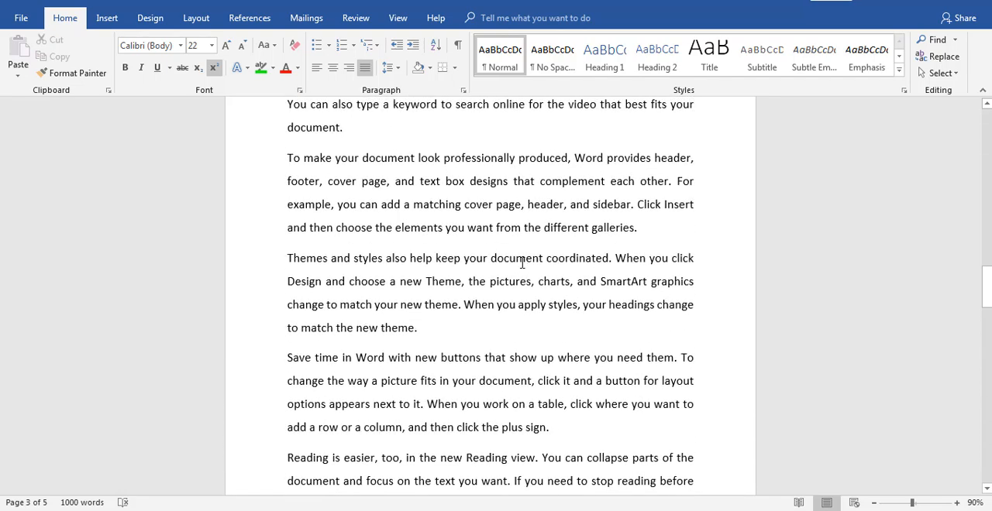
pyautogui.scroll(4, 521, 263)
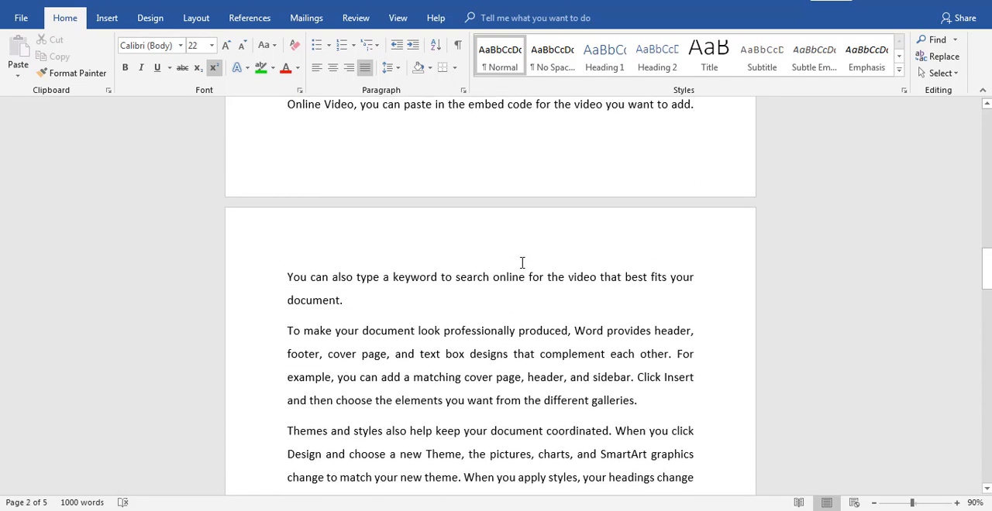
pyautogui.scroll(-2, 521, 264)
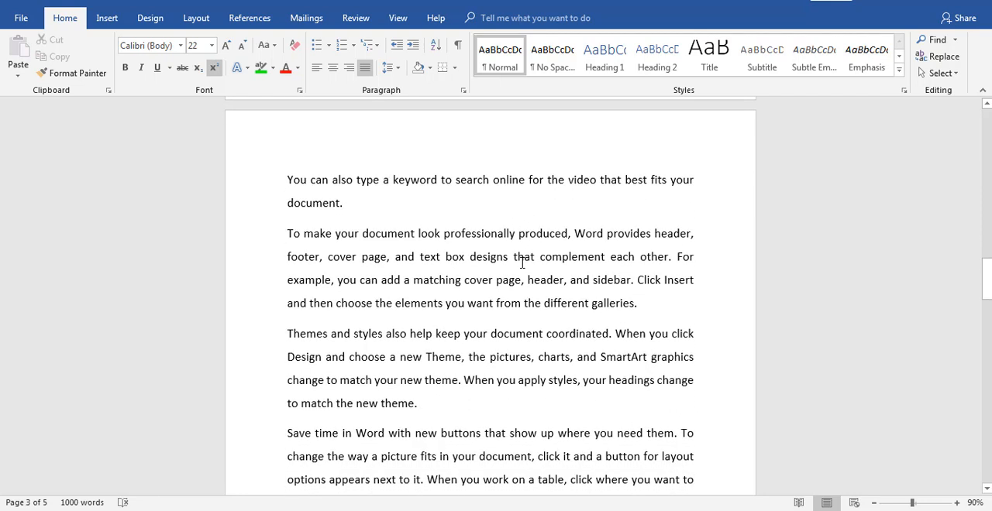
pyautogui.click(444, 234)
pyautogui.write('book')
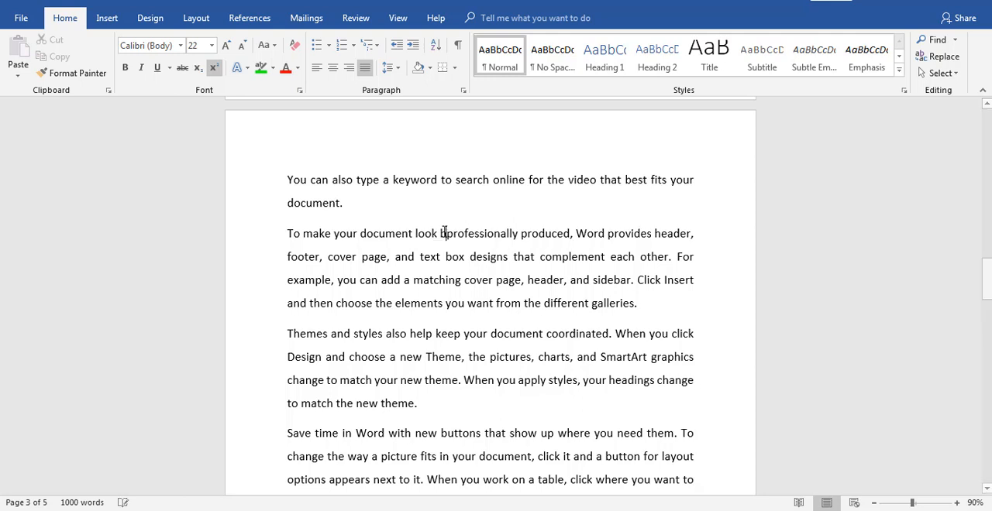
pyautogui.click(425, 288)
pyautogui.write('book')
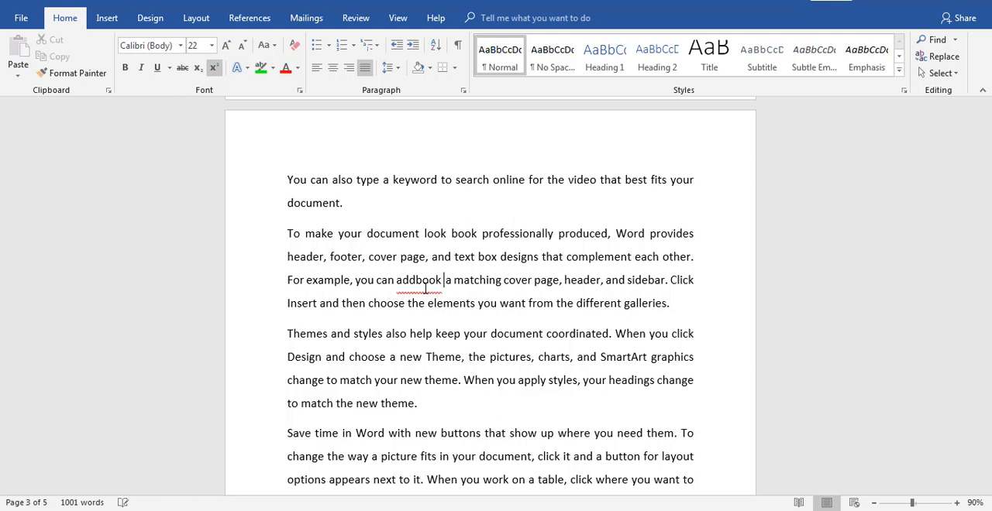
# Insert "book" before "new Theme" and before "new buttons" in the following two paragraphs, and separate "addbook" with a space
pyautogui.click(396, 357)
pyautogui.write('book')
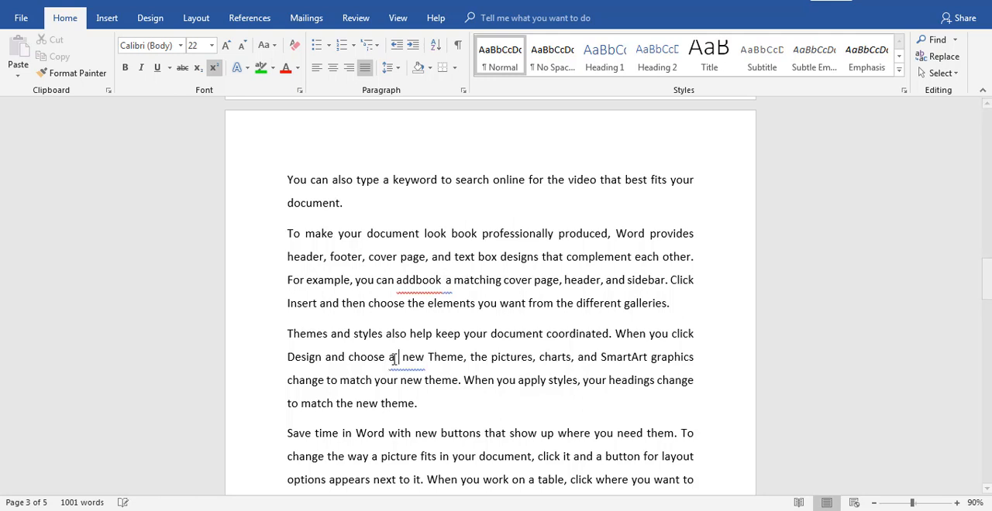
pyautogui.click(414, 437)
pyautogui.write('book')
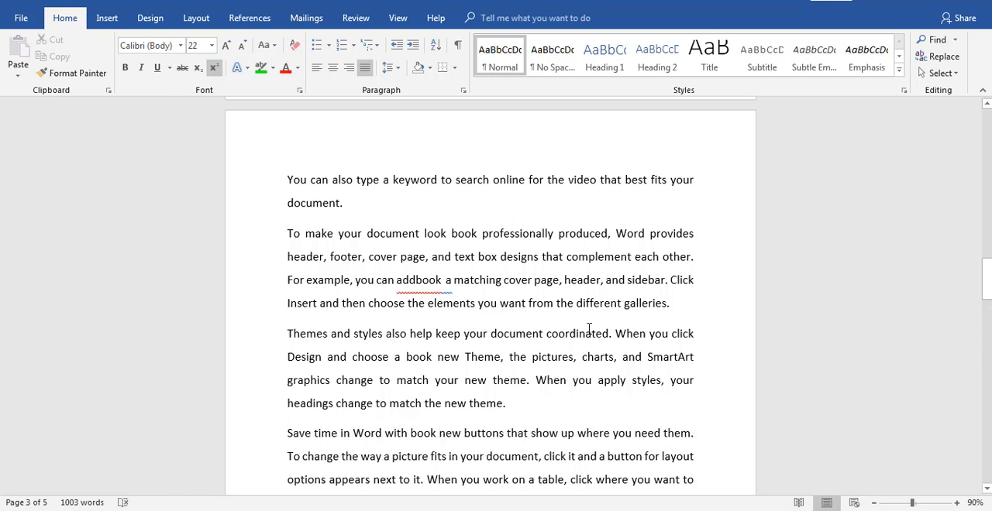
pyautogui.click(416, 280)
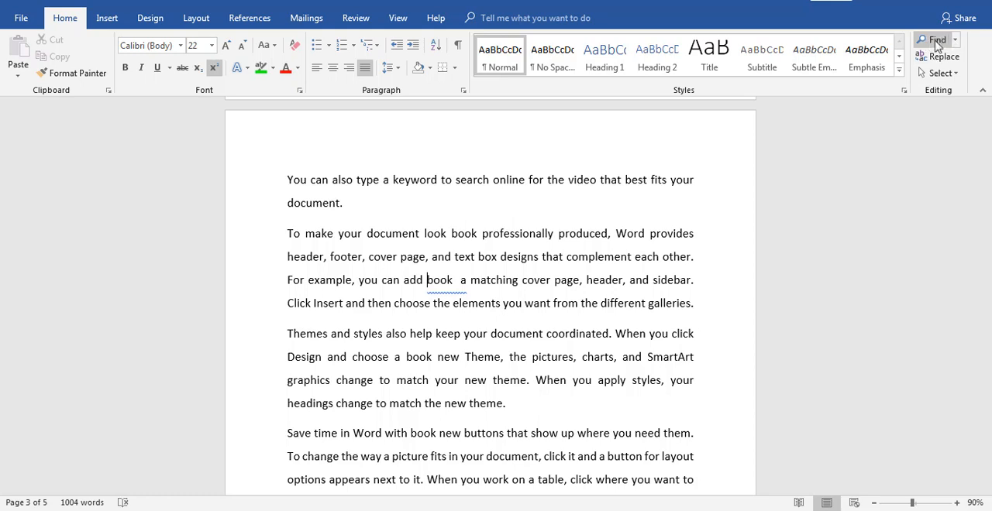
# Search the document for "book" and step through the matches
pyautogui.click(940, 40)
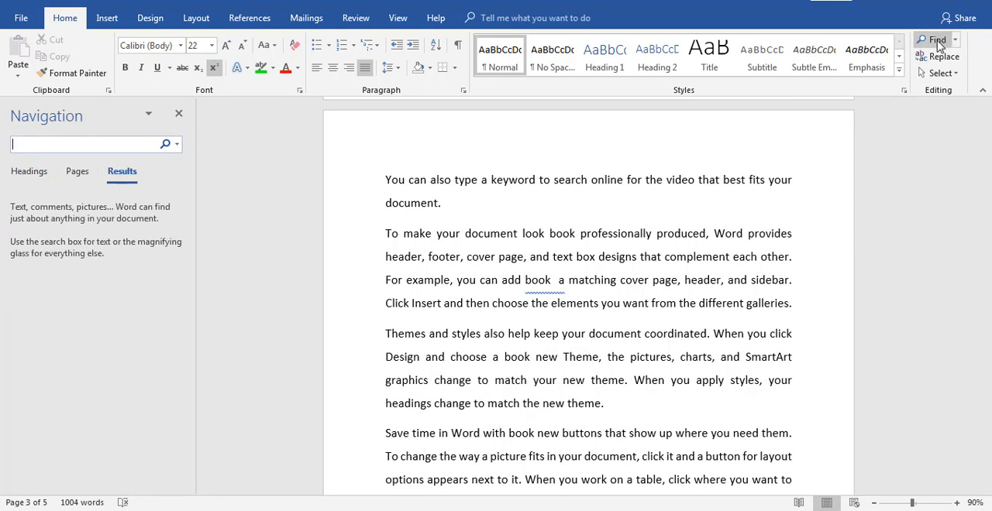
pyautogui.click(178, 113)
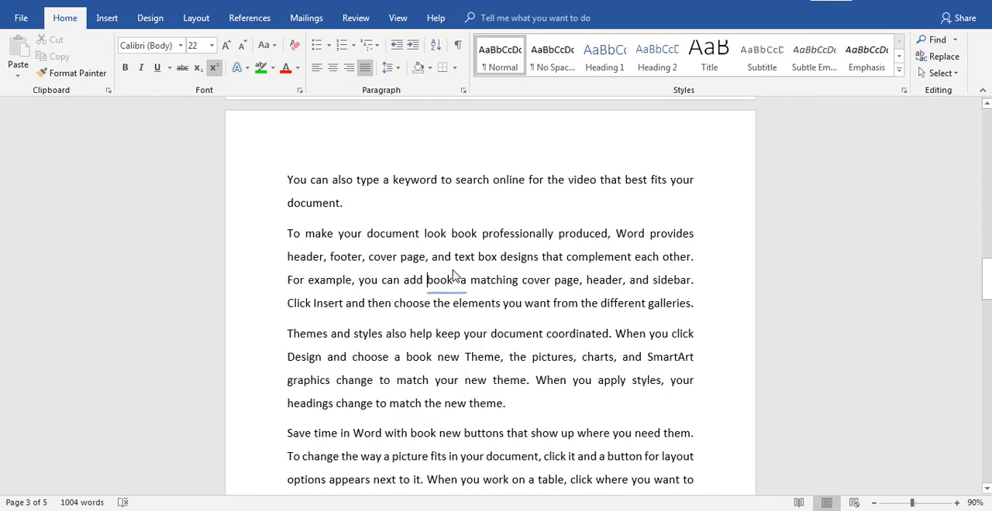
pyautogui.hotkey('ctrl', 'f')
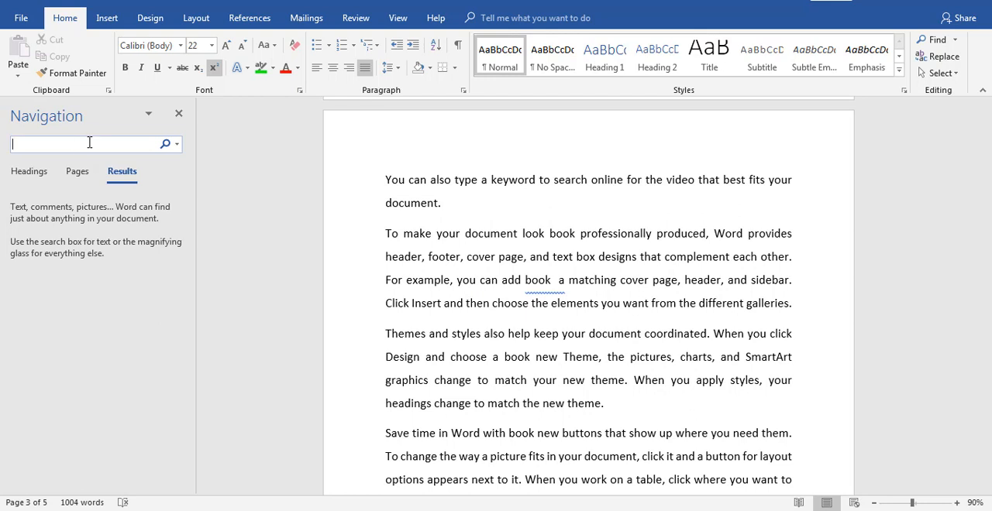
pyautogui.write('bb')
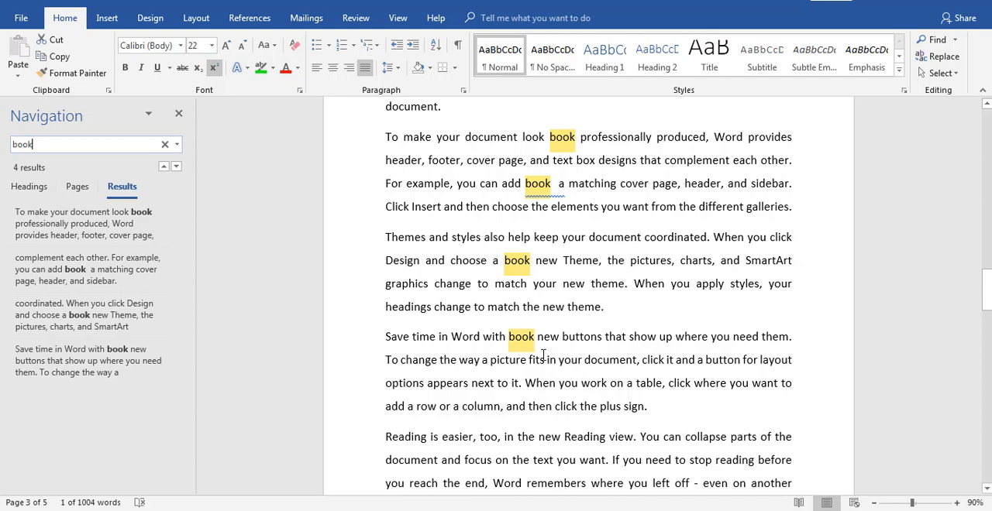
pyautogui.press('Down')
pyautogui.press('Down')
pyautogui.press('Down')
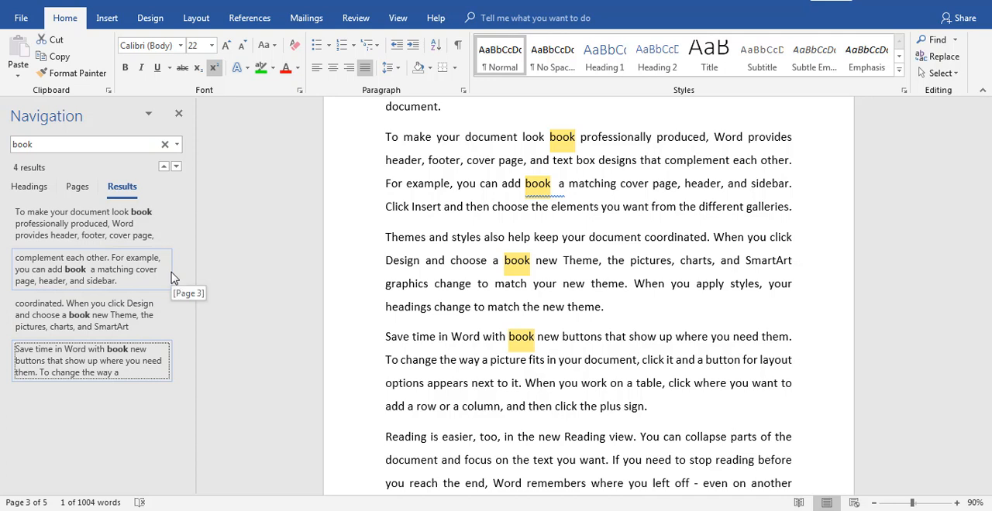
# Replace every occurrence of "book" in the document with "school"
pyautogui.click(942, 59)
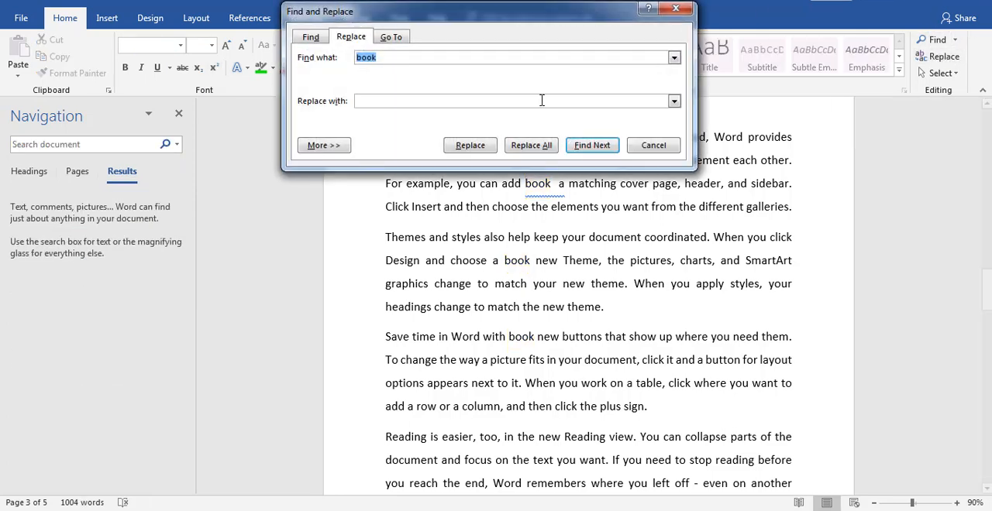
pyautogui.click(372, 99)
pyautogui.write('schoold')
pyautogui.press('BackSpace')
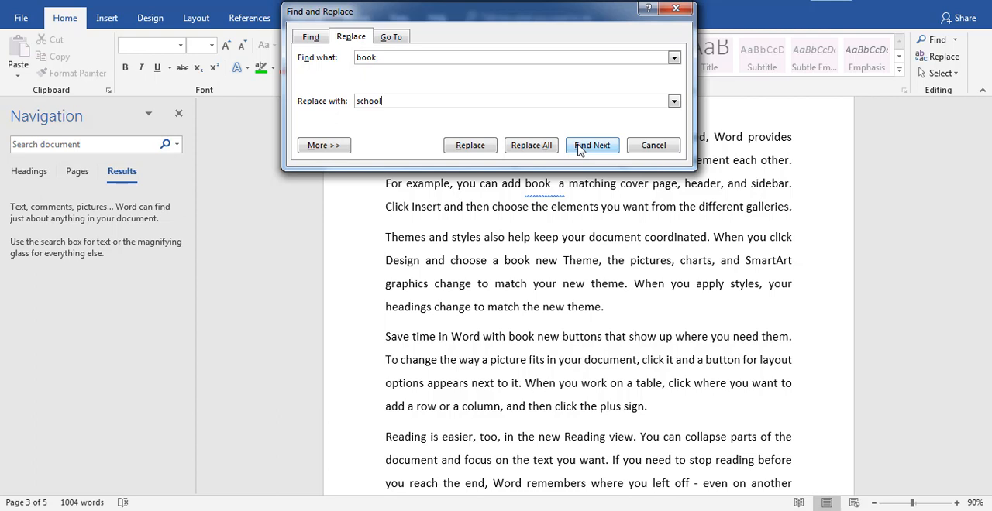
pyautogui.click(535, 147)
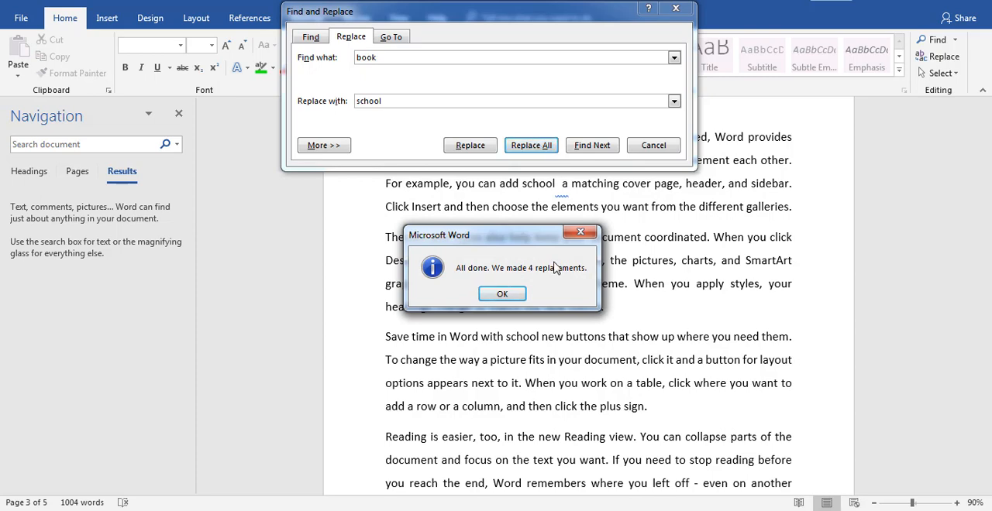
pyautogui.click(502, 296)
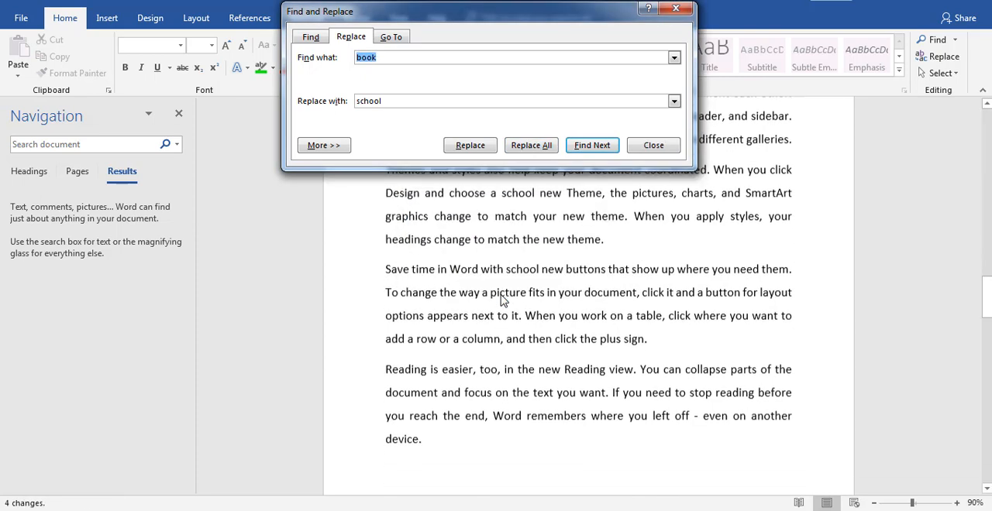
pyautogui.click(653, 147)
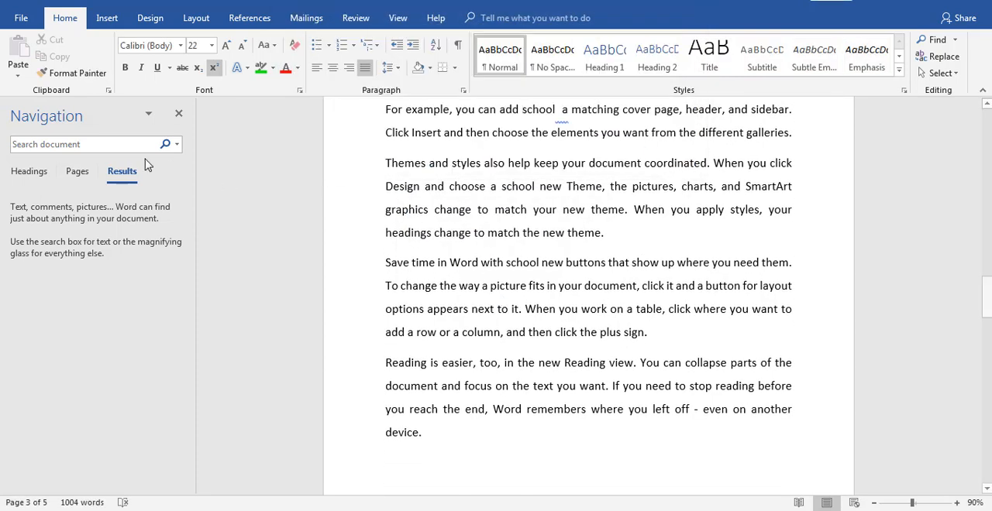
# Search the document for "school", and consult the "MS Office Word Basic tools" list in Notepad before returning to Word
pyautogui.click(132, 149)
pyautogui.write('schools')
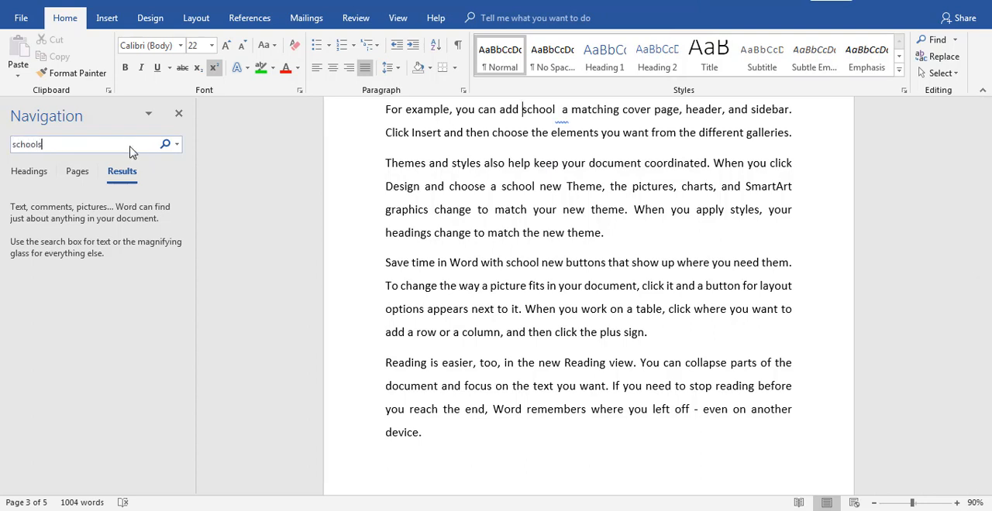
pyautogui.press('BackSpace')
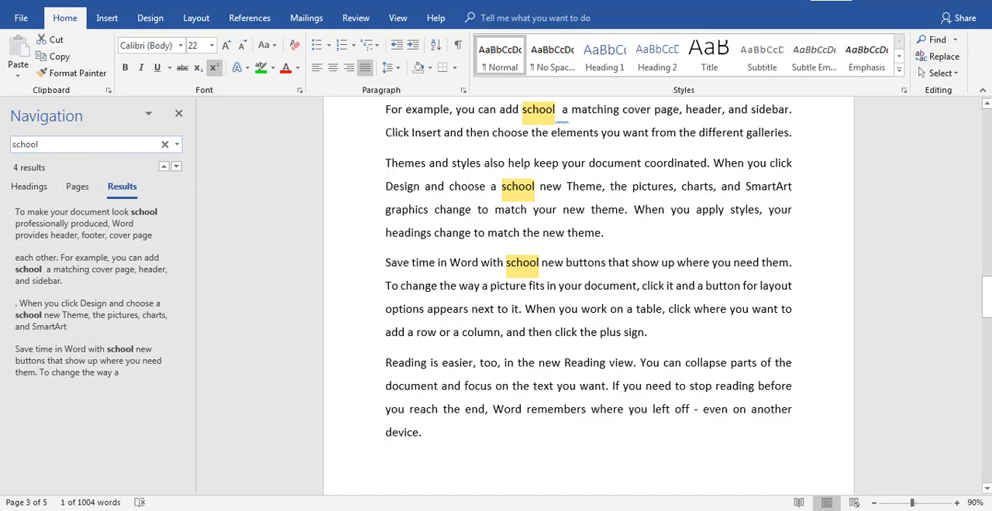
pyautogui.scroll(-4, 589, 295)
pyautogui.scroll(12, 420, 439)
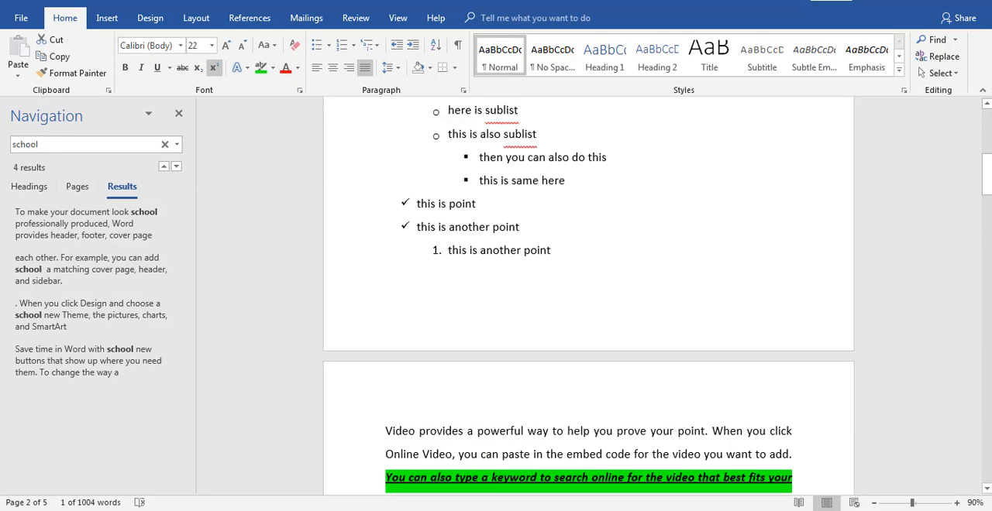
pyautogui.hotkey('alt', 'Tab')
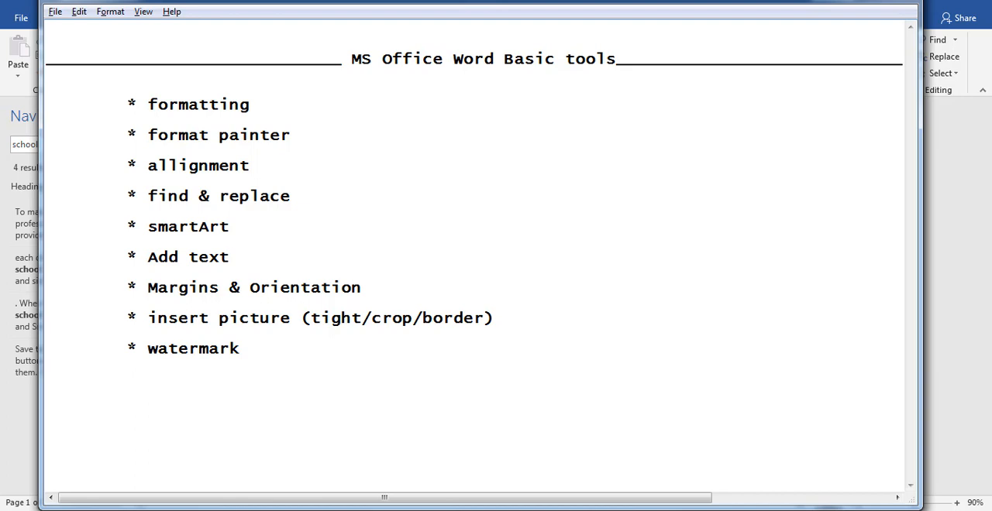
pyautogui.hotkey('alt', 'Tab')
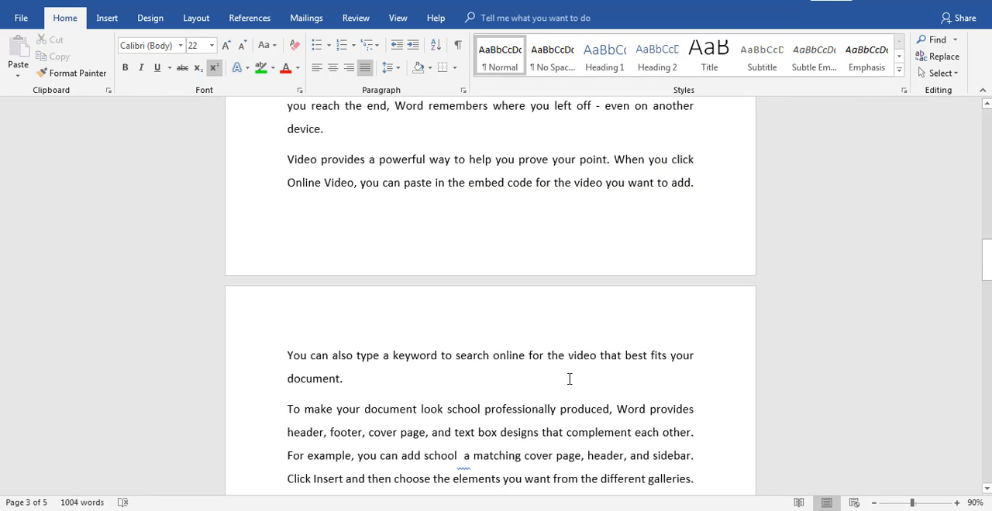
# Select the whole document and apply the Narrow margins preset of 0.5" on all sides
pyautogui.hotkey('ctrl', 'a')
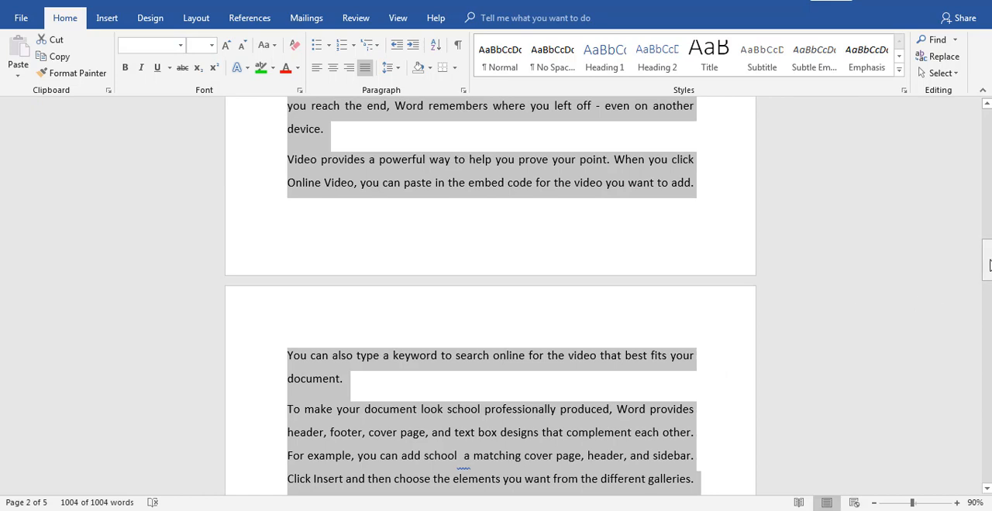
pyautogui.moveTo(987, 260); pyautogui.dragTo(986, 302)
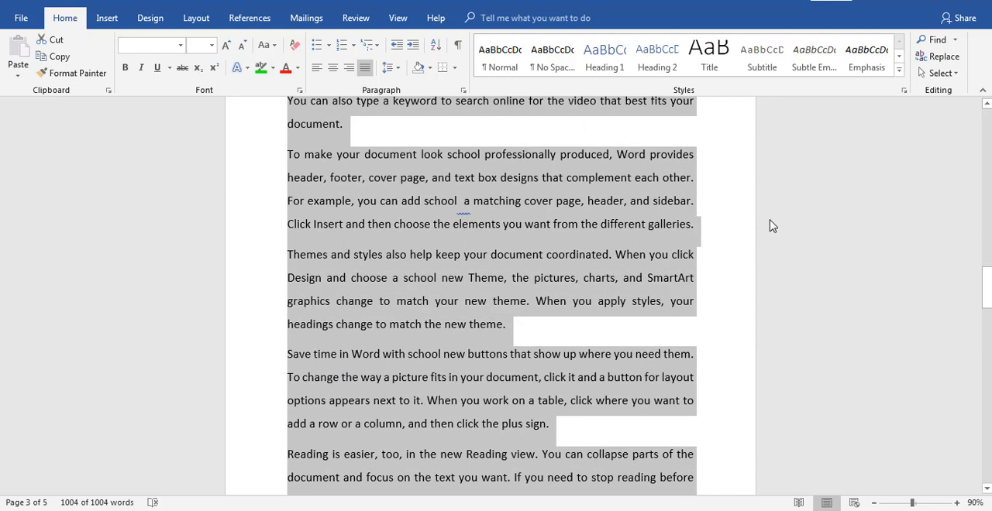
pyautogui.moveTo(987, 302); pyautogui.dragTo(981, 295)
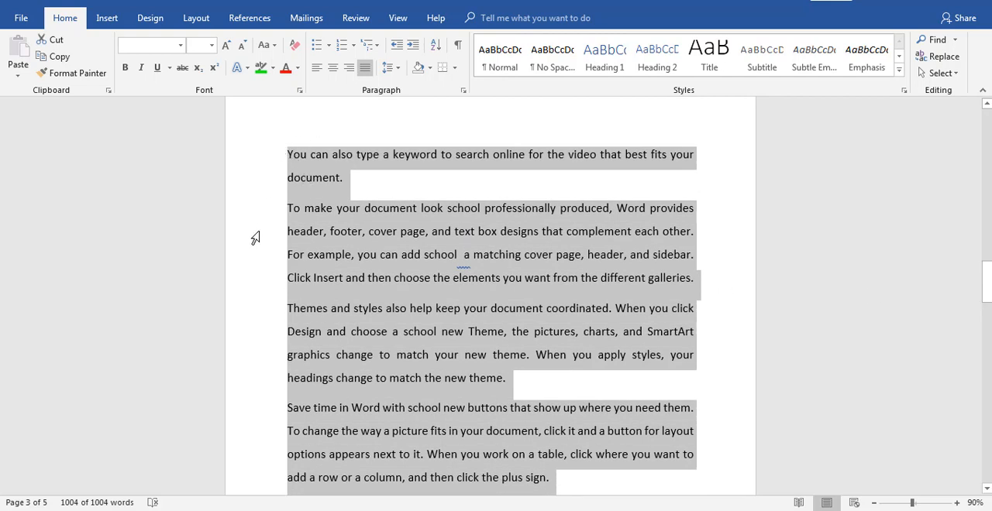
pyautogui.click(106, 22)
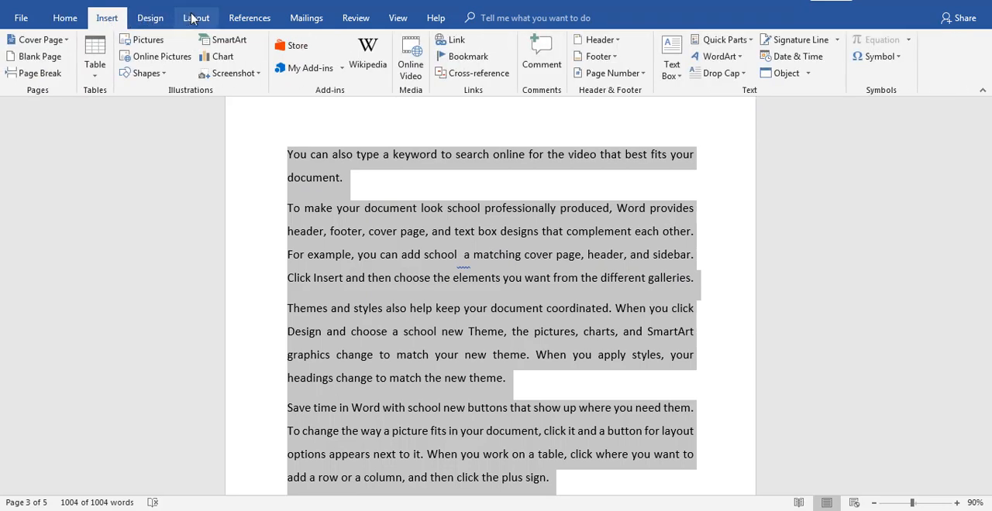
pyautogui.click(197, 18)
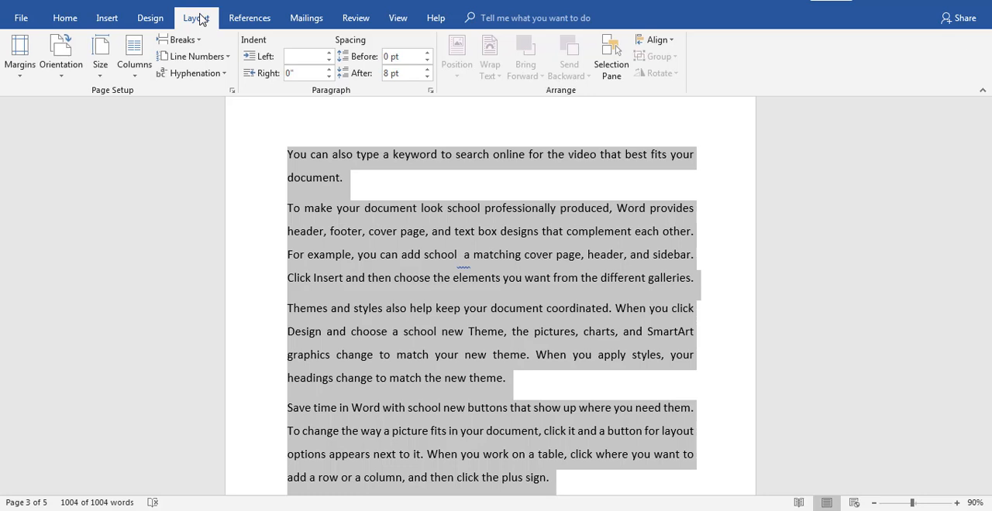
pyautogui.click(26, 72)
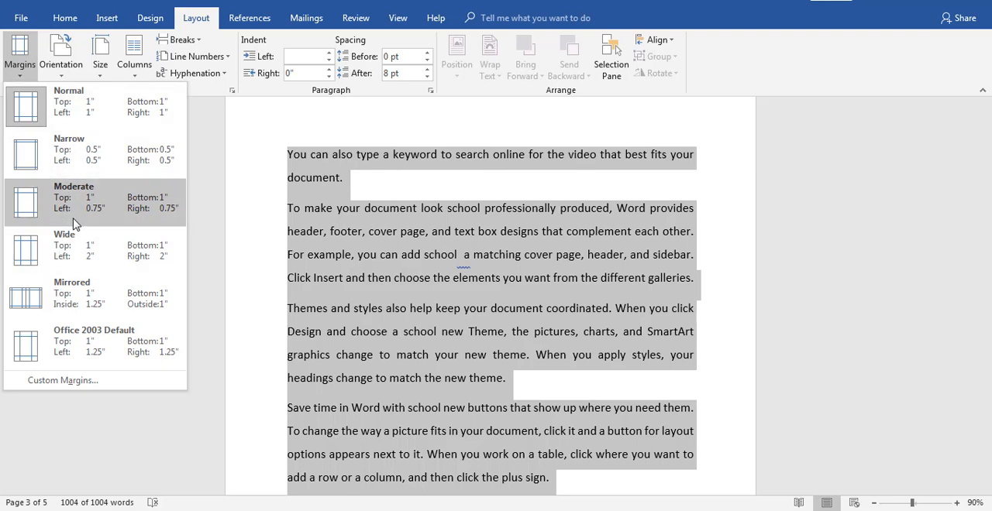
pyautogui.click(77, 163)
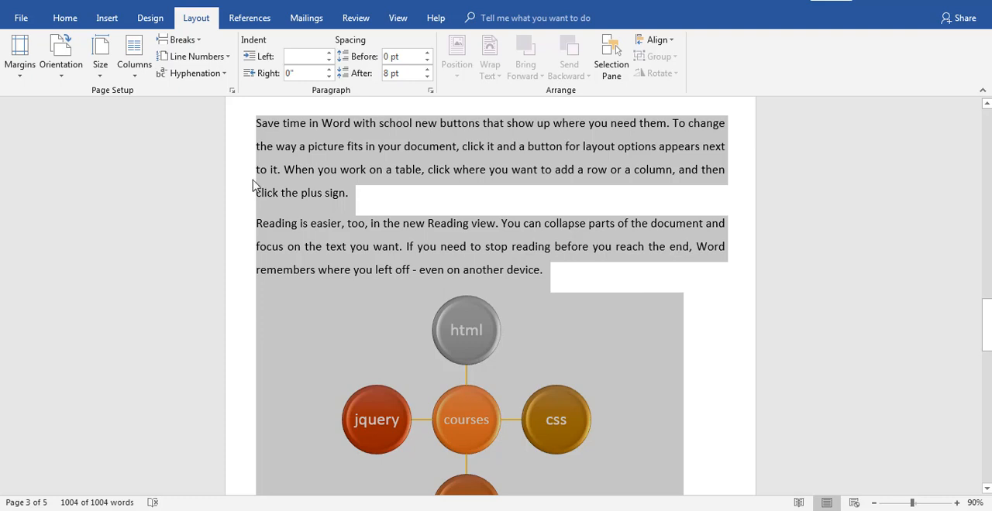
# Review the custom margin and layout settings in Page Setup for the whole document and accept them as they are
pyautogui.click(26, 79)
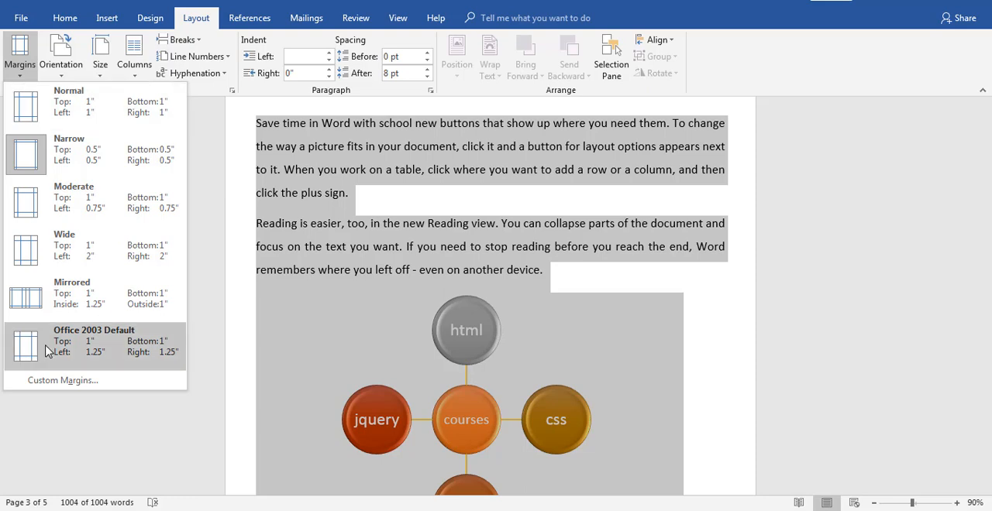
pyautogui.click(56, 380)
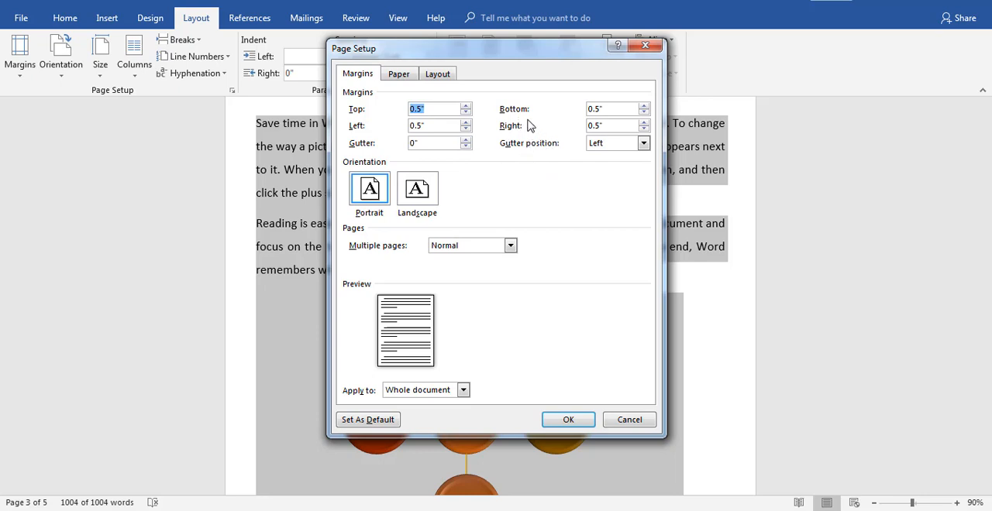
pyautogui.click(444, 76)
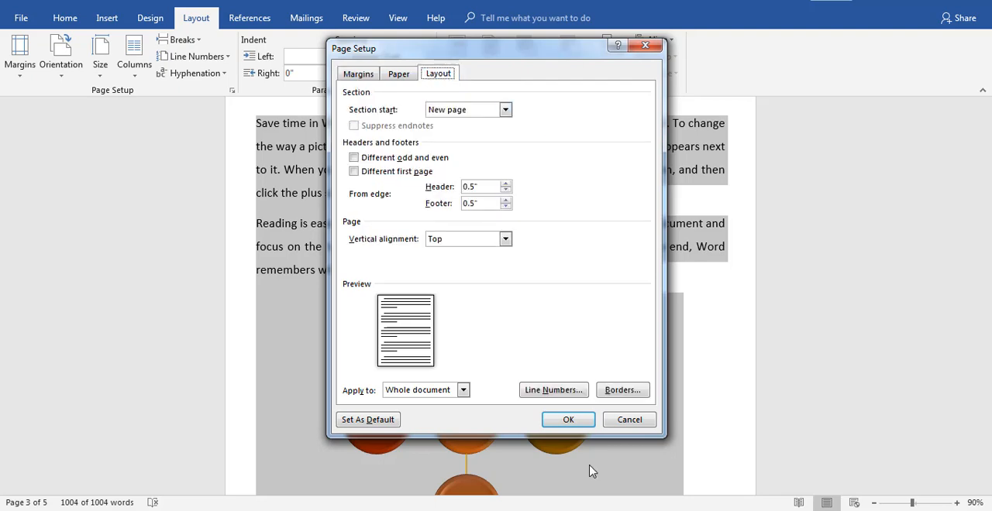
pyautogui.click(580, 421)
pyautogui.hotkey('ctrl', 'a')
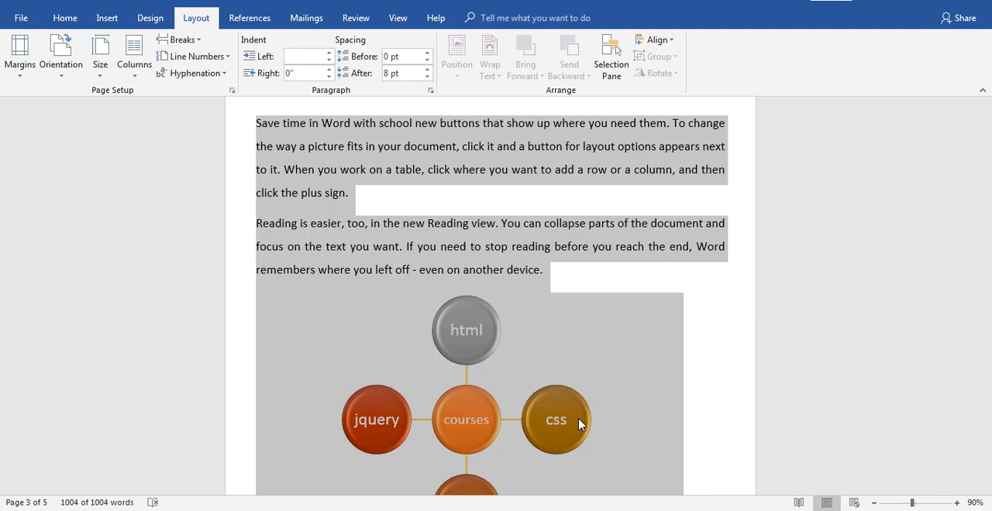
# Switch the whole document's page orientation to Landscape to compare the layout, and return it to Portrait
pyautogui.click(67, 71)
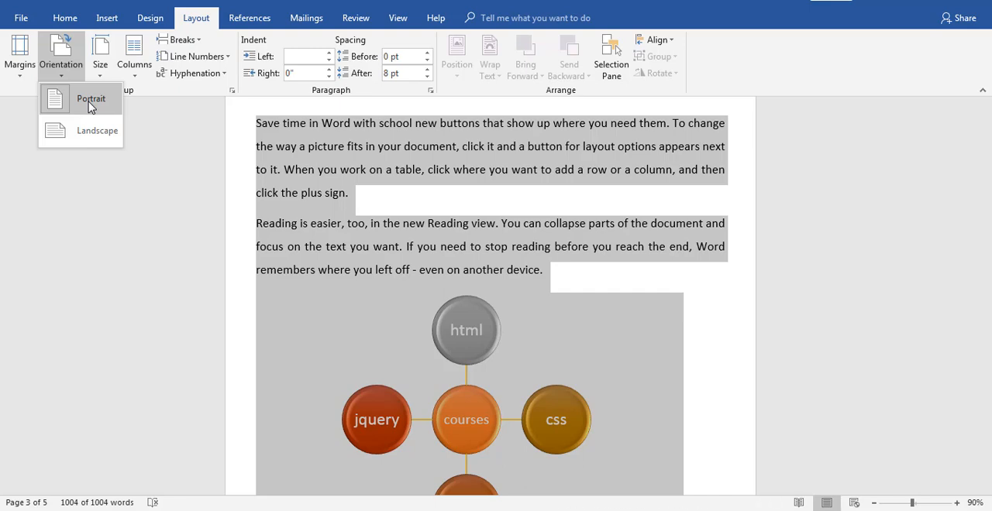
pyautogui.click(875, 503)
pyautogui.click(875, 503)
pyautogui.click(875, 502)
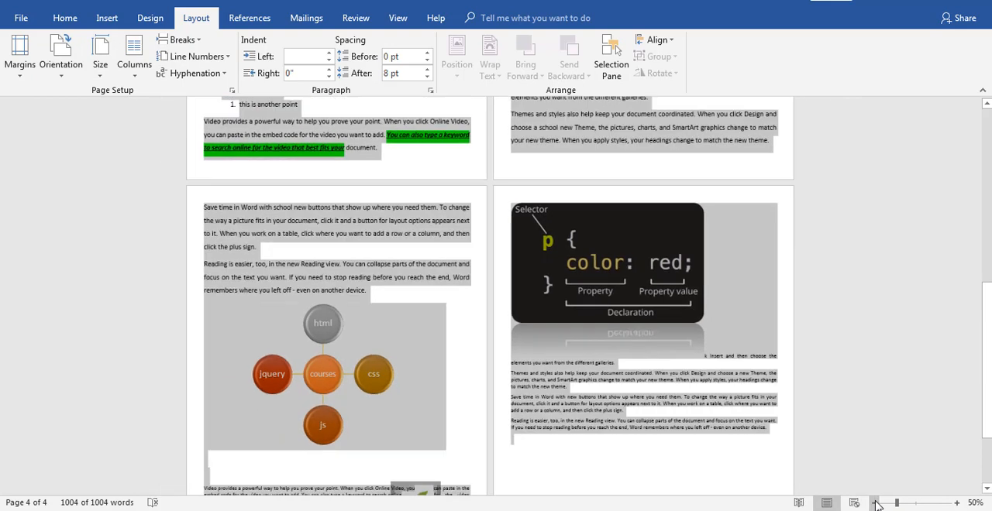
pyautogui.click(875, 503)
pyautogui.click(875, 503)
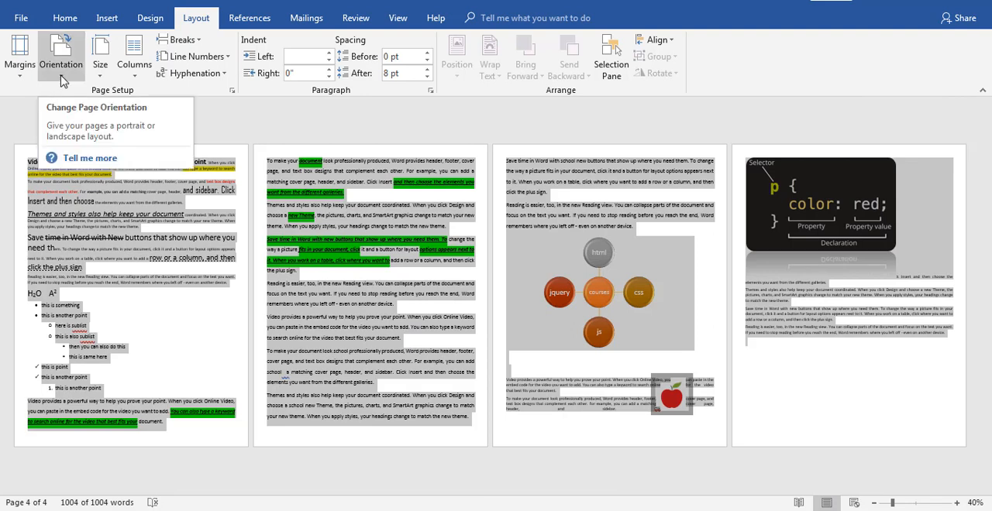
pyautogui.click(64, 78)
pyautogui.click(97, 131)
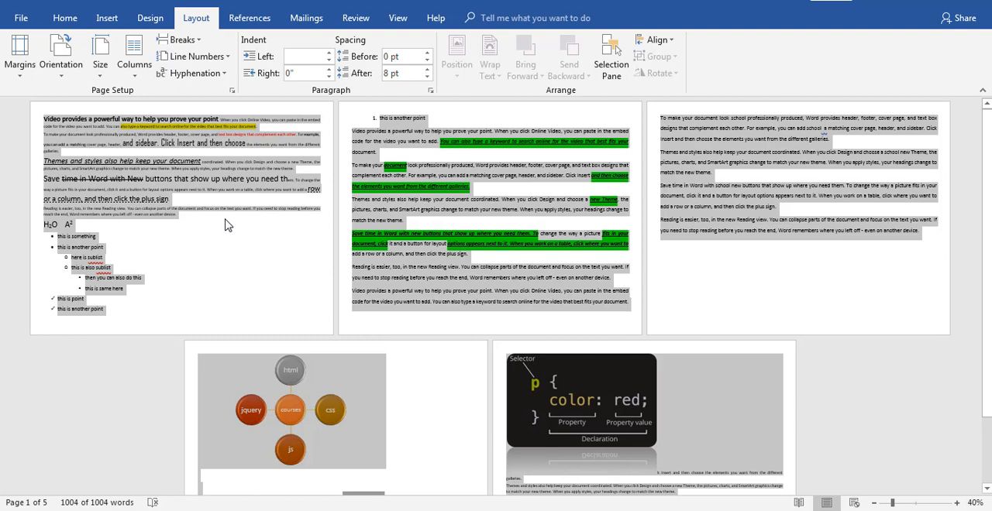
pyautogui.click(78, 76)
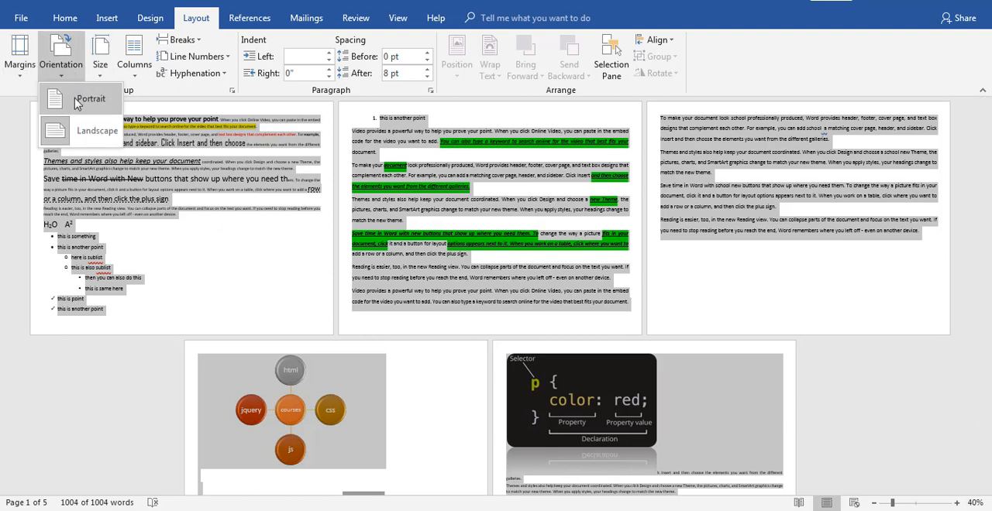
pyautogui.click(78, 104)
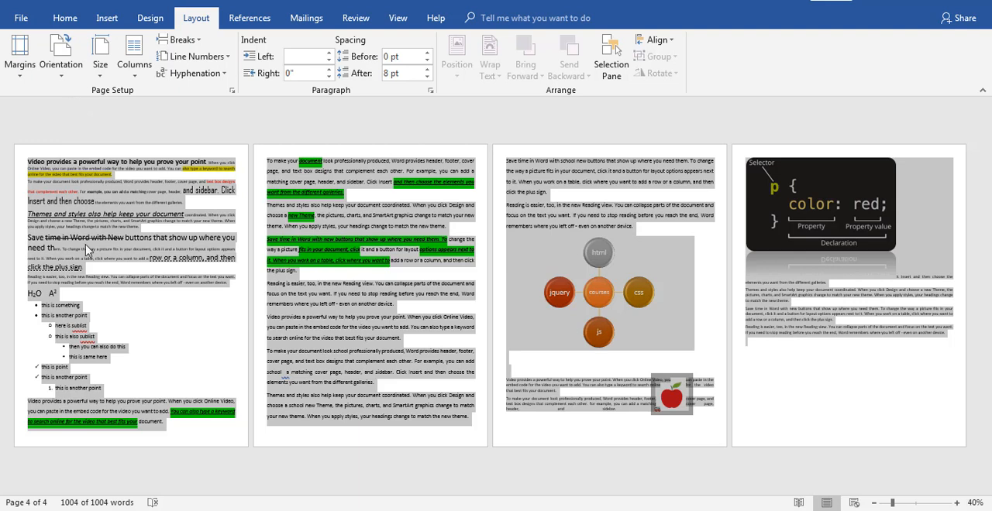
# Consult the "MS Office Word Basic tools" list in Notepad for the remaining topic and return to Word
pyautogui.moveTo(425, 510)
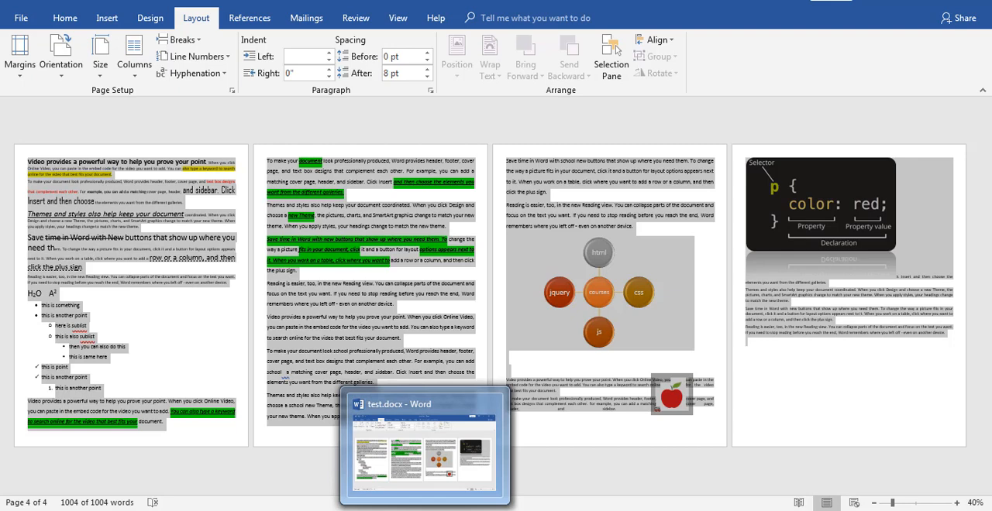
pyautogui.click(291, 510)
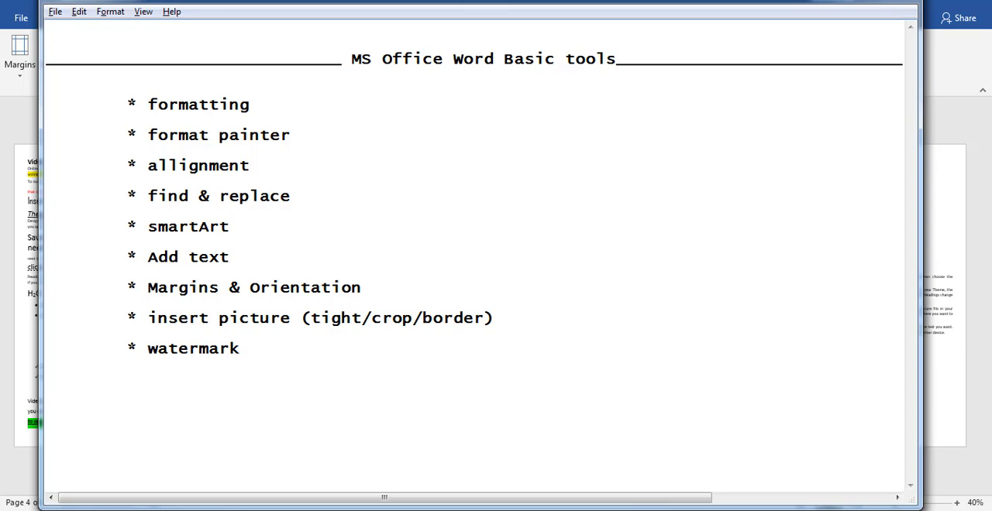
pyautogui.hotkey('alt', 'Tab')
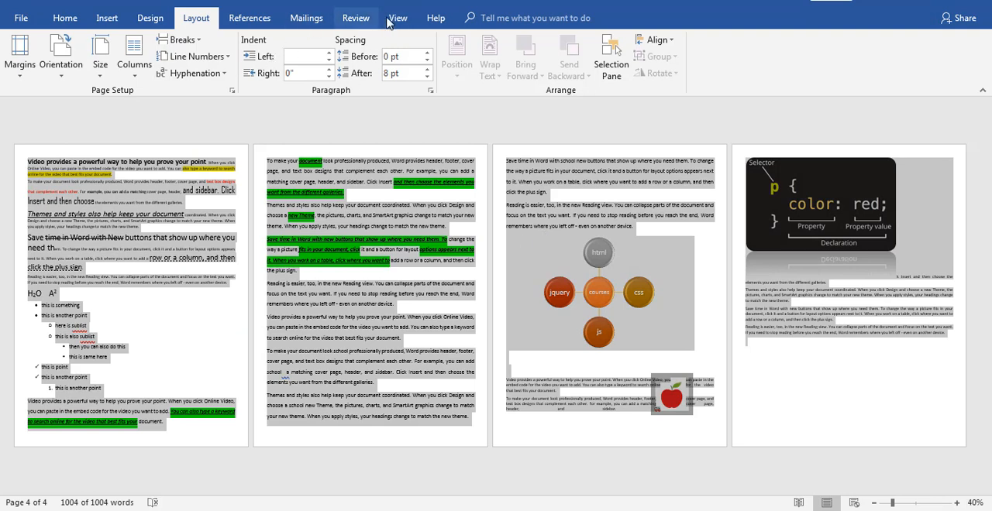
# Apply the built-in CONFIDENTIAL 1 watermark to the document's pages and deselect the text
pyautogui.click(397, 21)
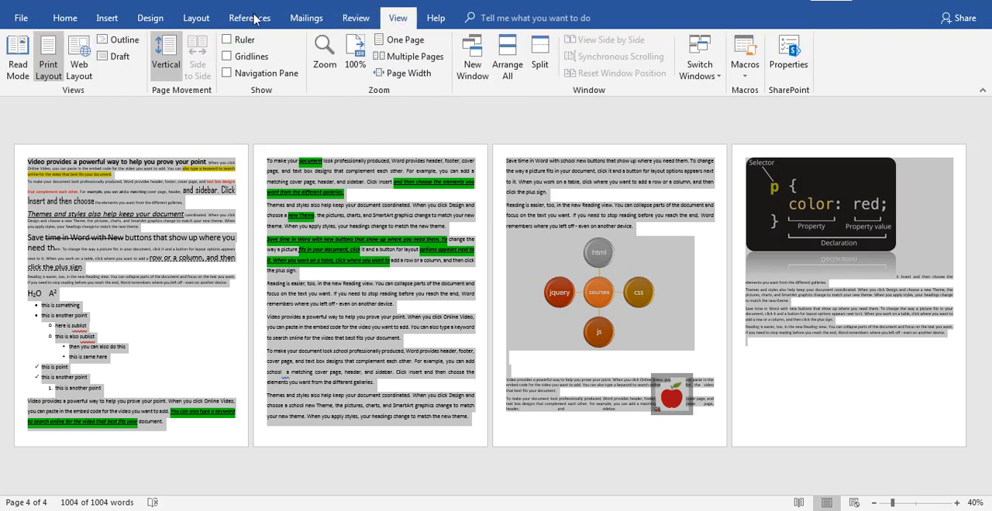
pyautogui.click(258, 19)
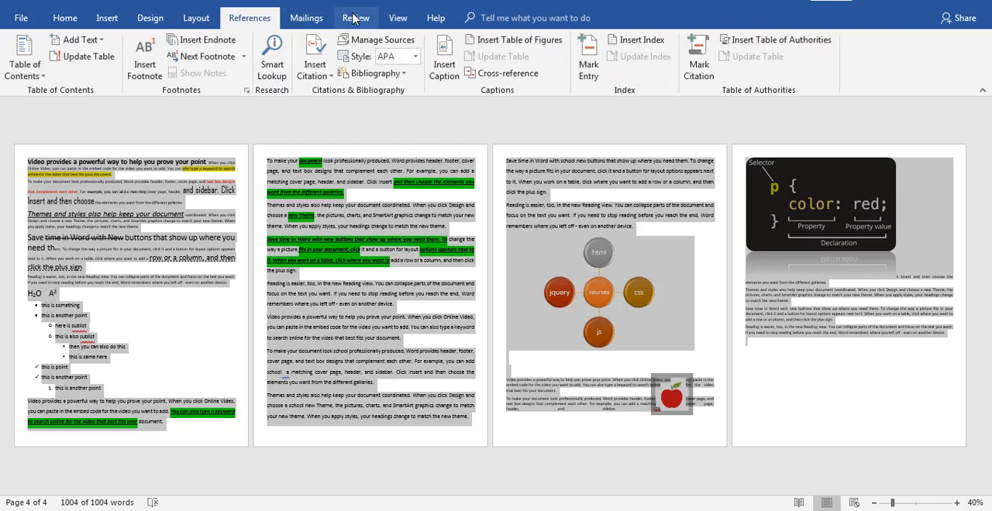
pyautogui.click(353, 19)
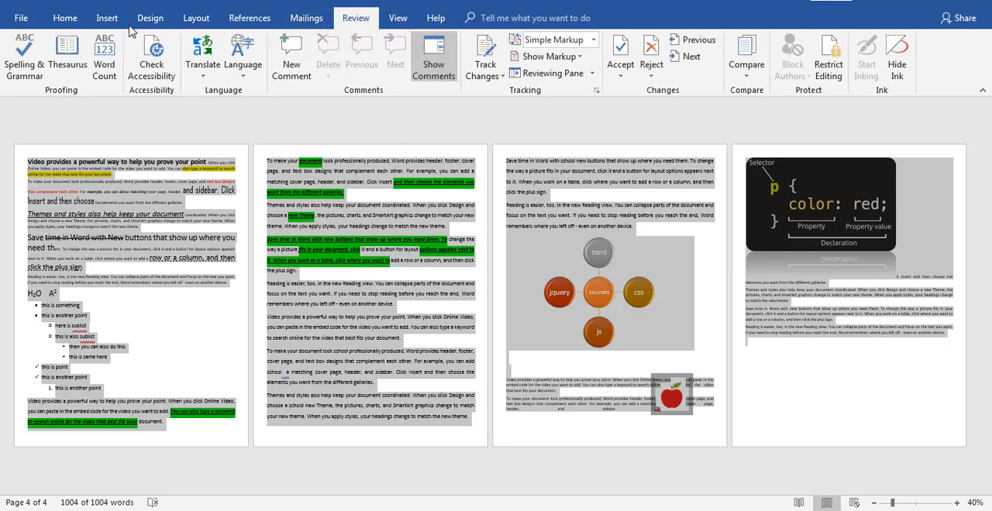
pyautogui.click(145, 24)
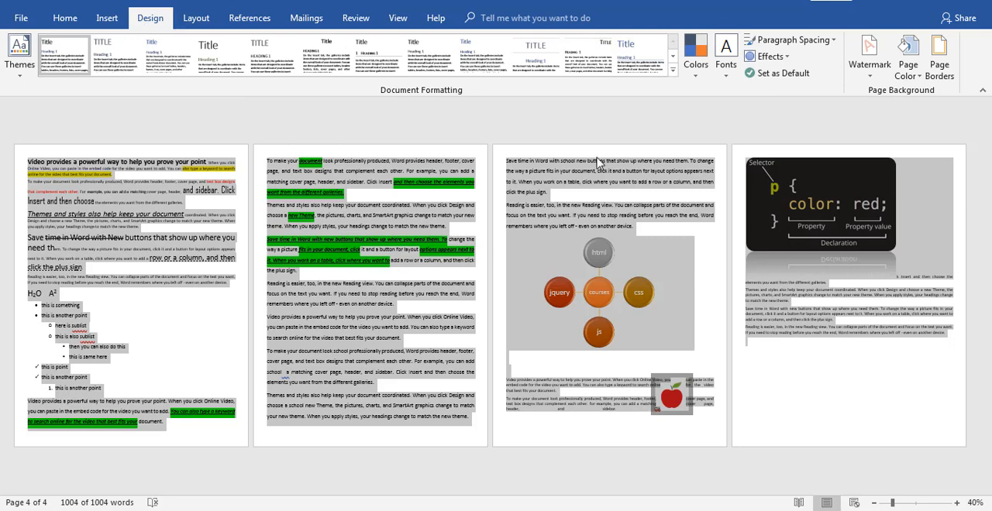
pyautogui.click(868, 63)
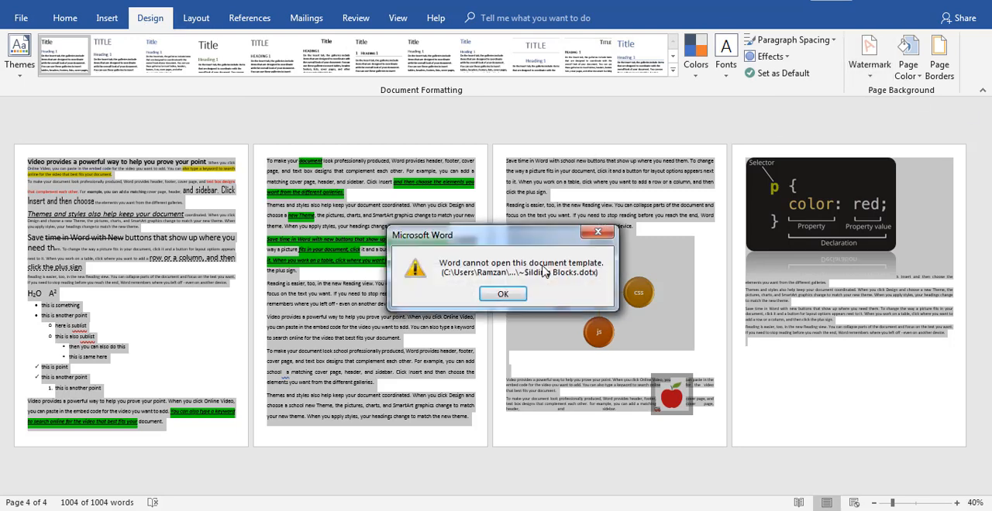
pyautogui.click(507, 296)
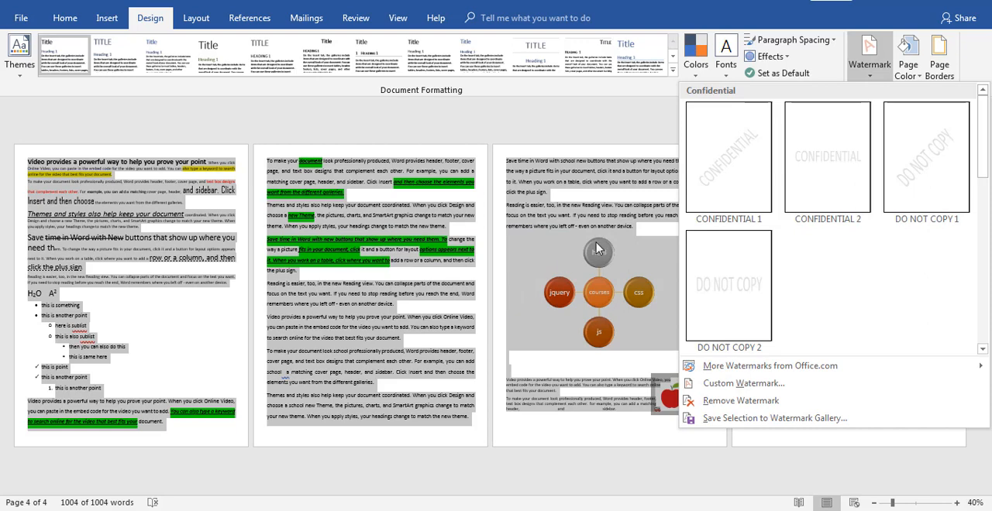
pyautogui.click(728, 160)
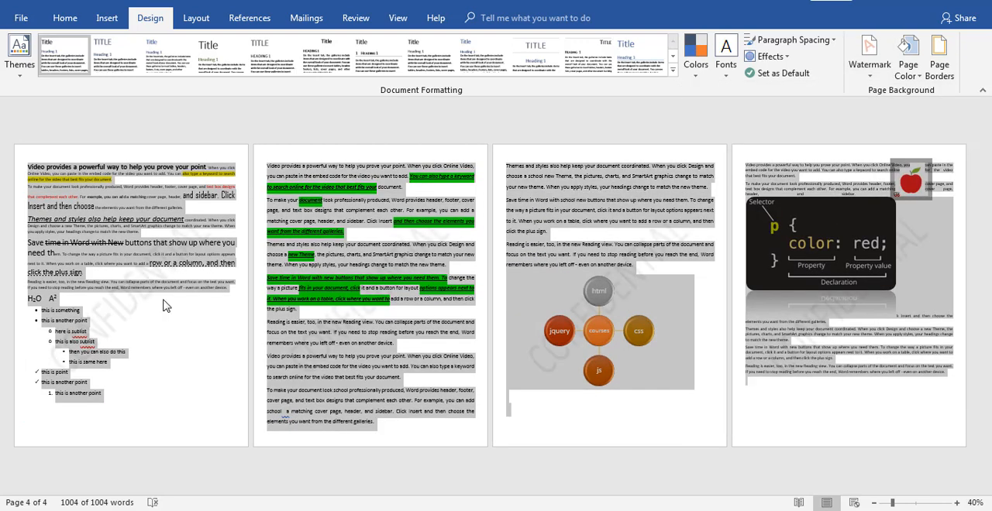
pyautogui.click(170, 322)
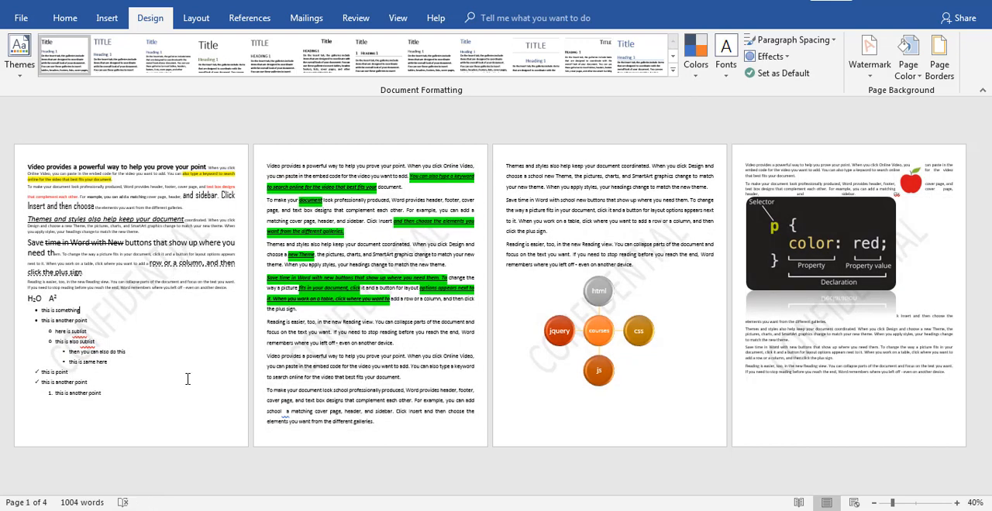
# Replace the watermark wording with the author's name as a custom text watermark
pyautogui.click(955, 503)
pyautogui.click(954, 503)
pyautogui.click(955, 502)
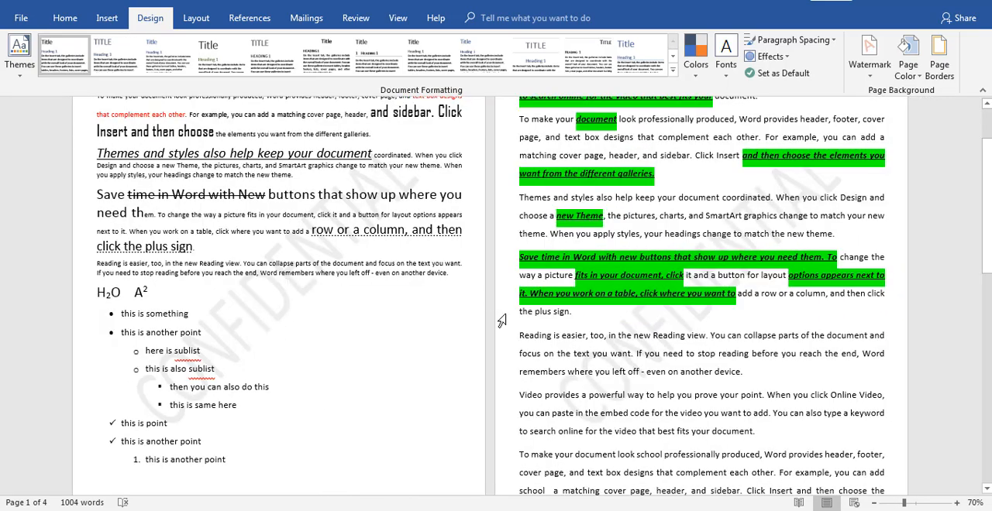
pyautogui.click(874, 79)
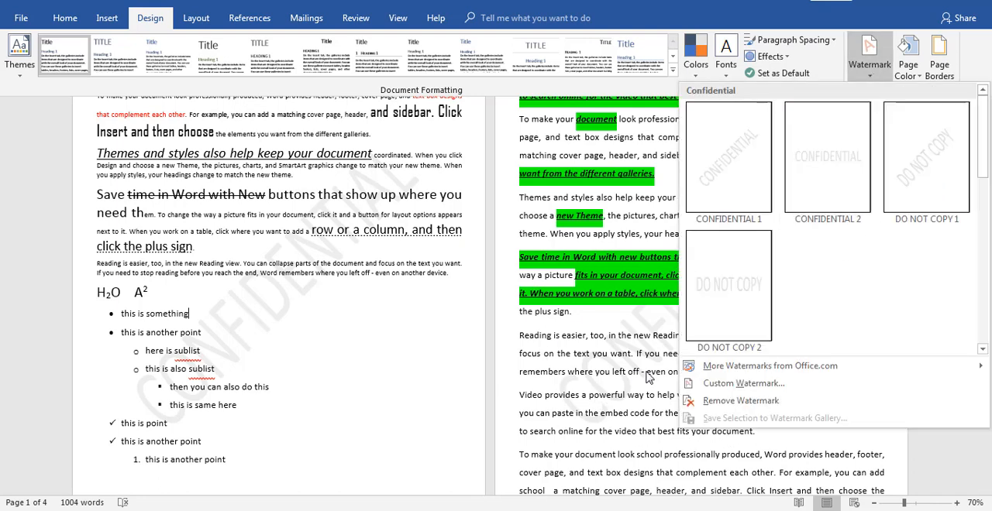
pyautogui.click(707, 384)
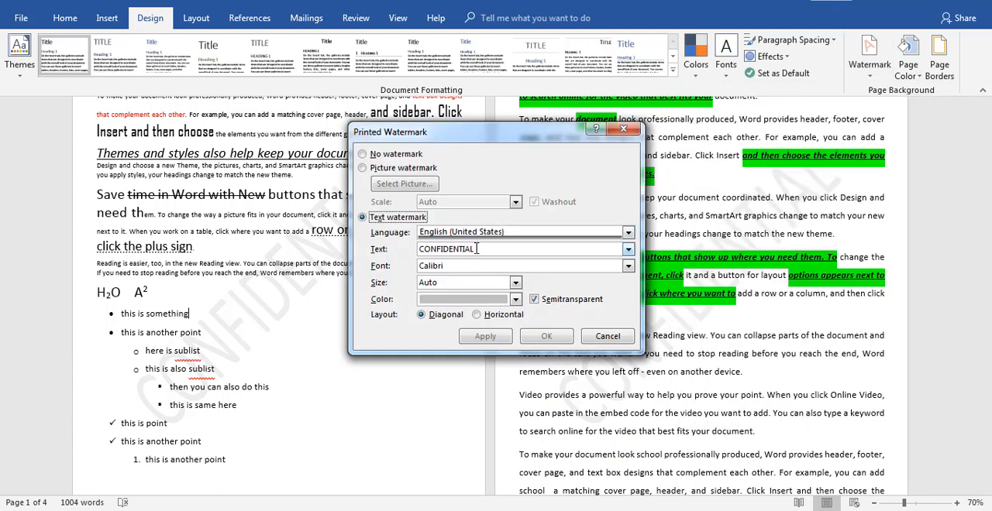
pyautogui.moveTo(476, 249); pyautogui.dragTo(391, 249)
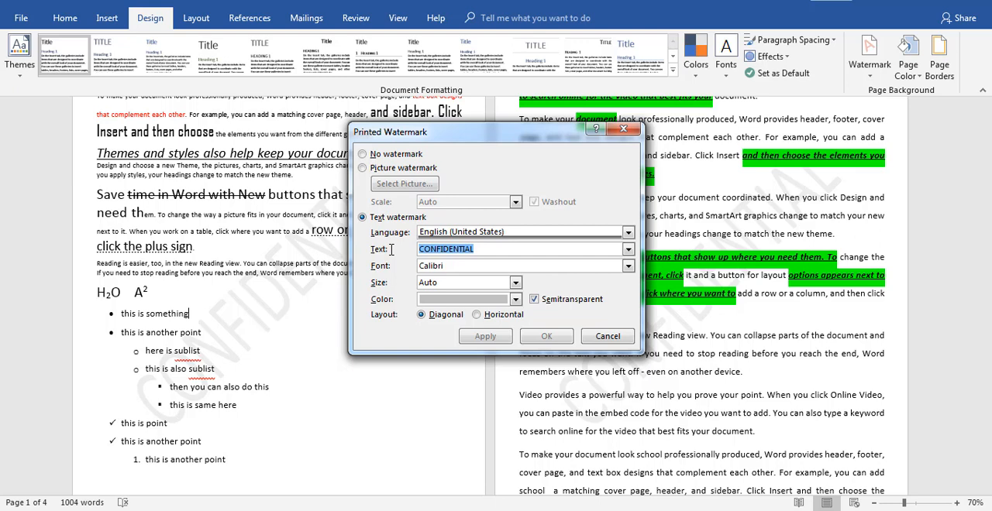
pyautogui.write('RAMZAN')
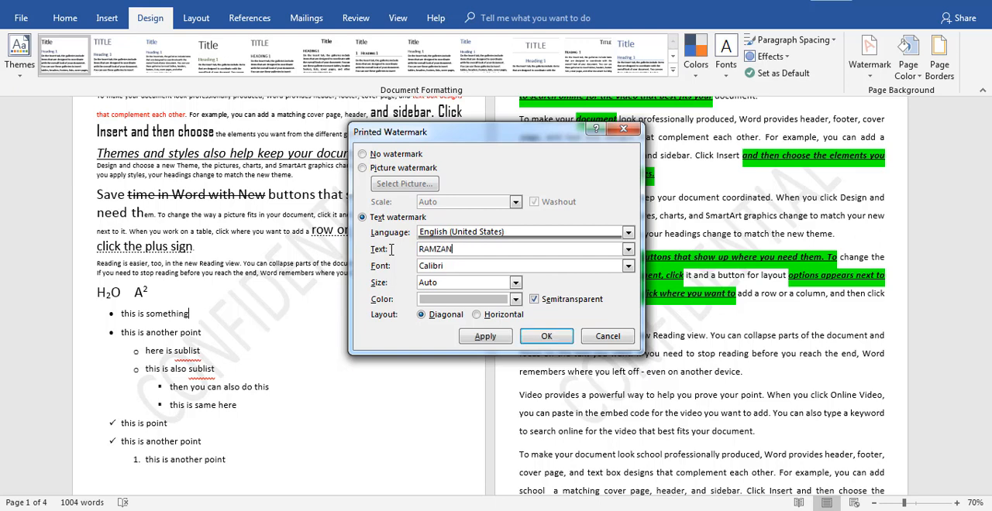
pyautogui.click(530, 341)
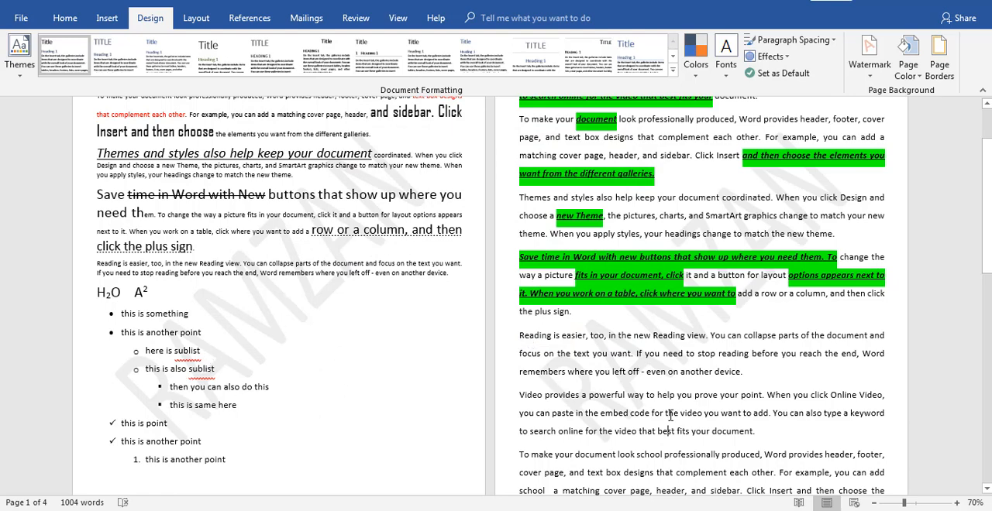
# Add empty lines after the last paragraph to start a new page and check the watermark on it
pyautogui.hotkey('ctrl', 'End')
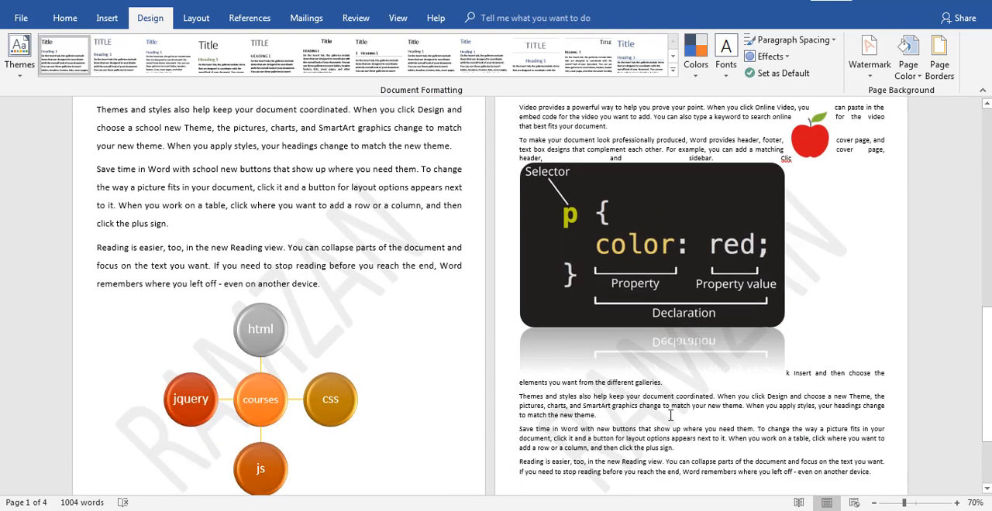
pyautogui.scroll(-3, 671, 416)
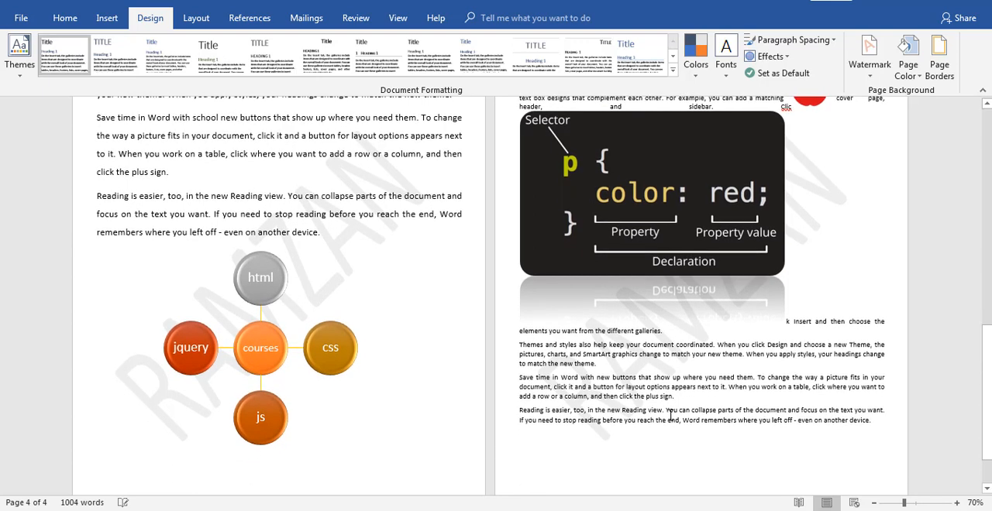
pyautogui.scroll(-5, 670, 415)
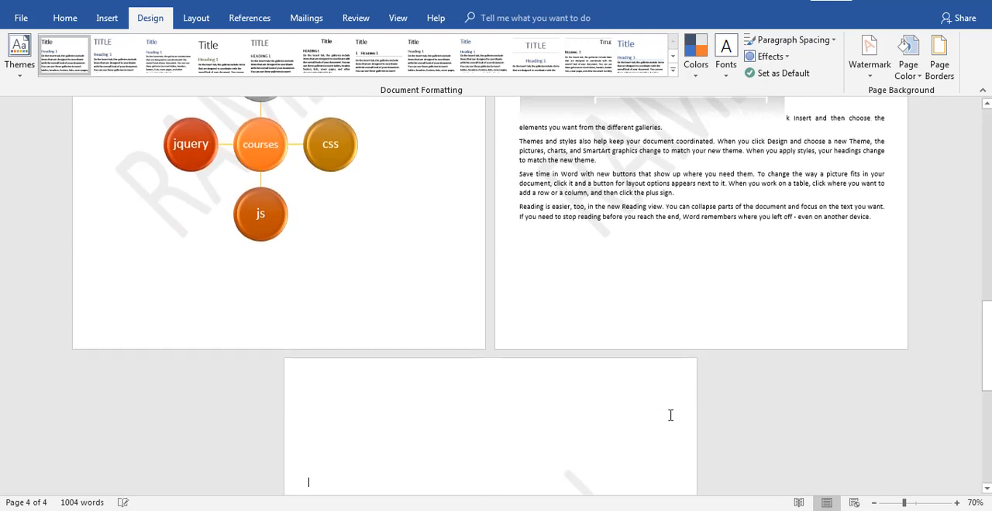
pyautogui.scroll(-5, 671, 415)
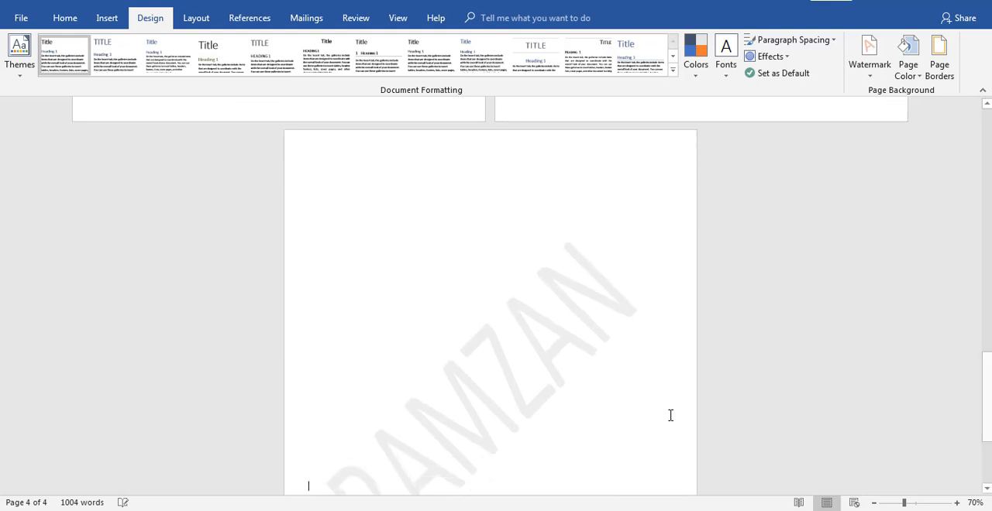
pyautogui.press('Return')
pyautogui.press('Return')
pyautogui.press('Return')
pyautogui.press('Return')
pyautogui.press('Return')
pyautogui.press('Return')
pyautogui.press('Return')
pyautogui.press('Return')
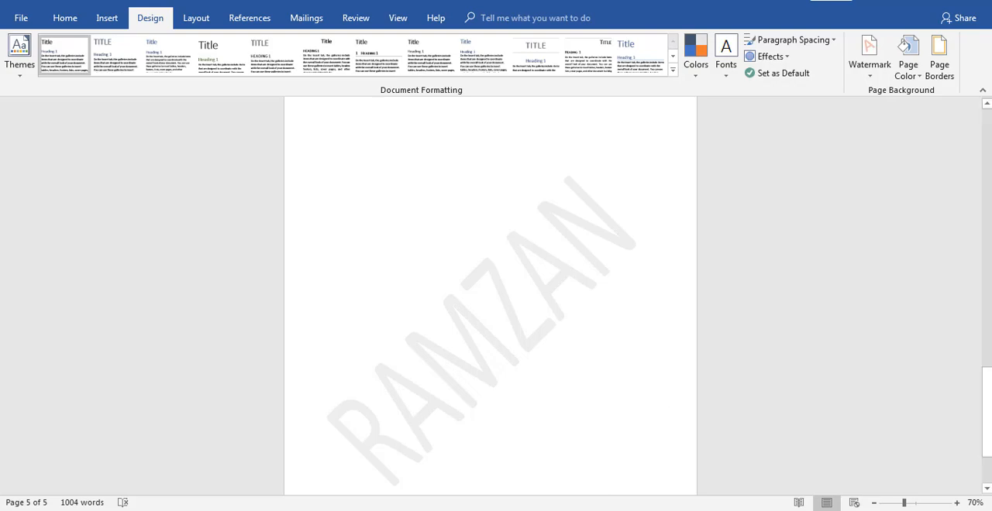
# Switch the document's custom watermark from text to a picture watermark and review the available scale options
pyautogui.click(986, 220)
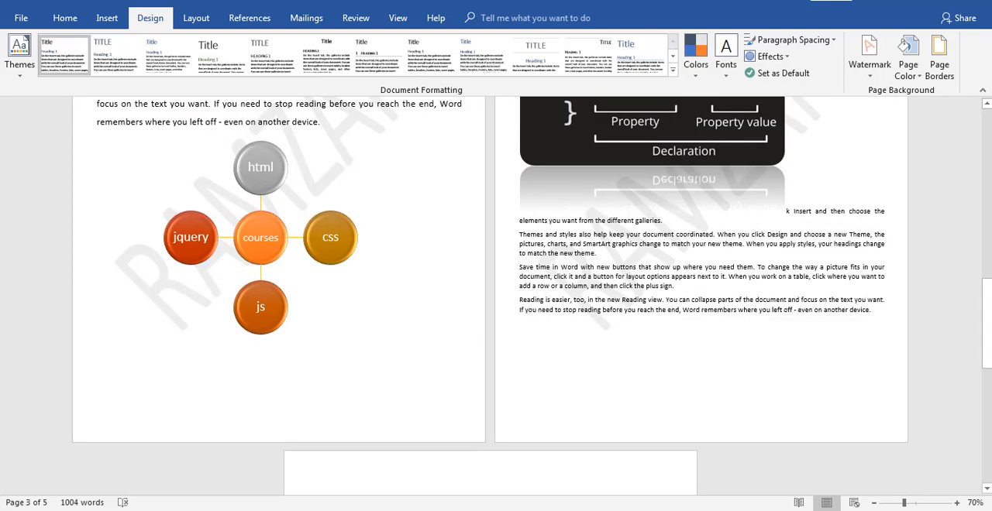
pyautogui.scroll(20, 904, 140)
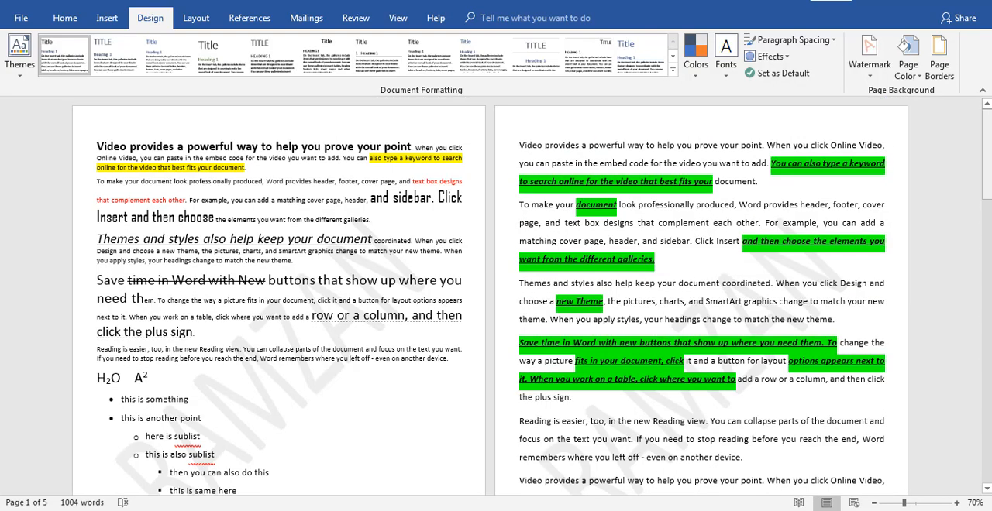
pyautogui.click(873, 79)
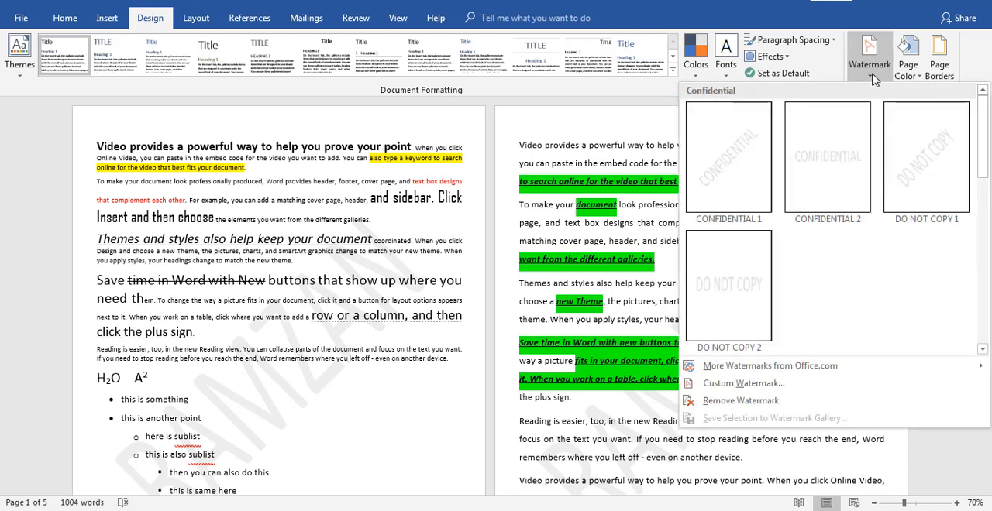
pyautogui.click(722, 384)
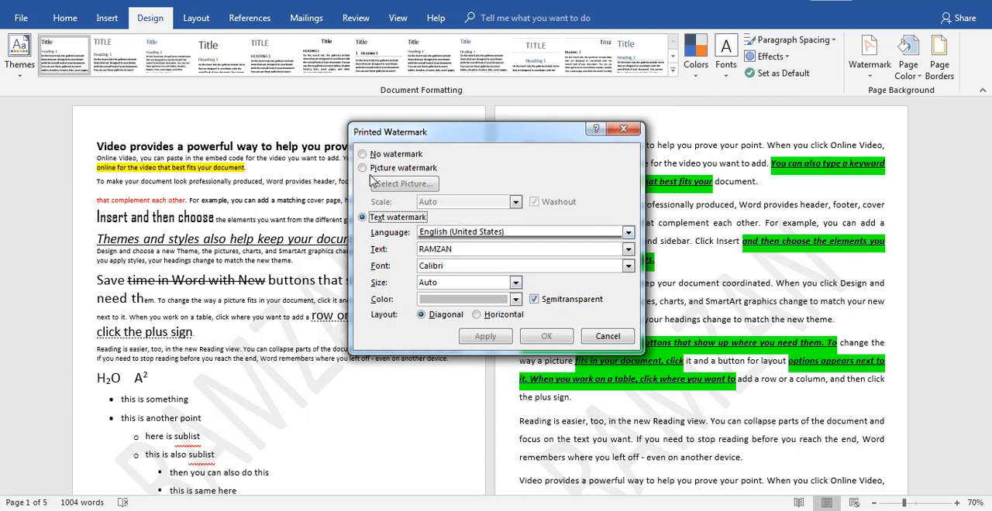
pyautogui.click(364, 169)
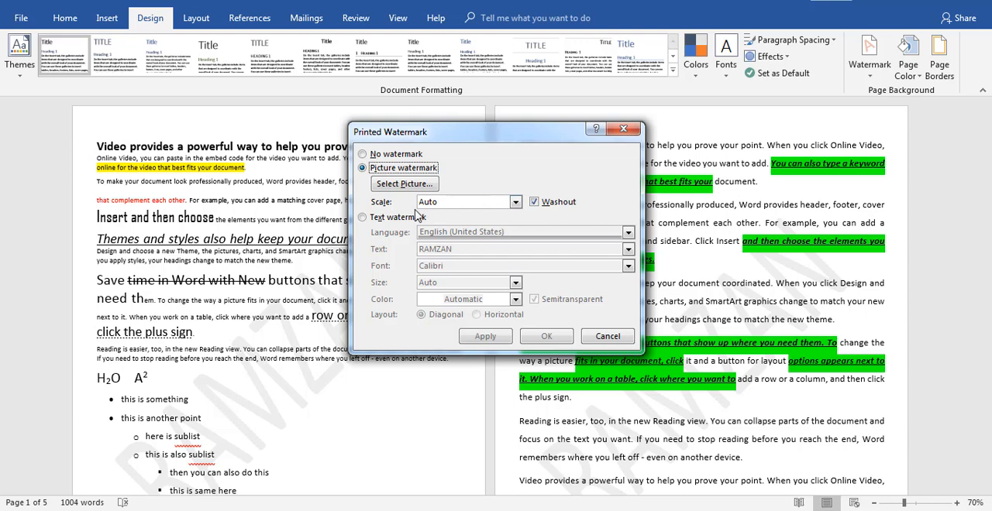
pyautogui.click(515, 202)
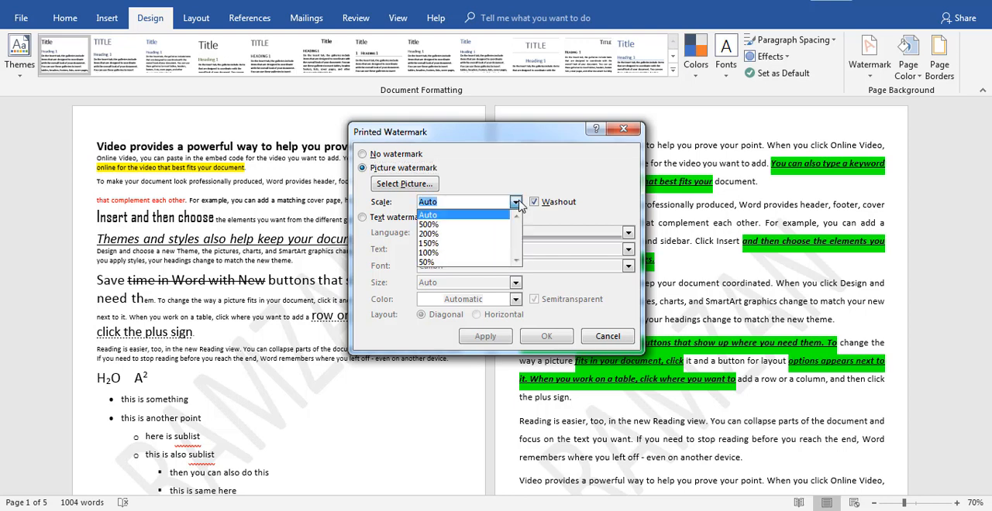
pyautogui.click(517, 203)
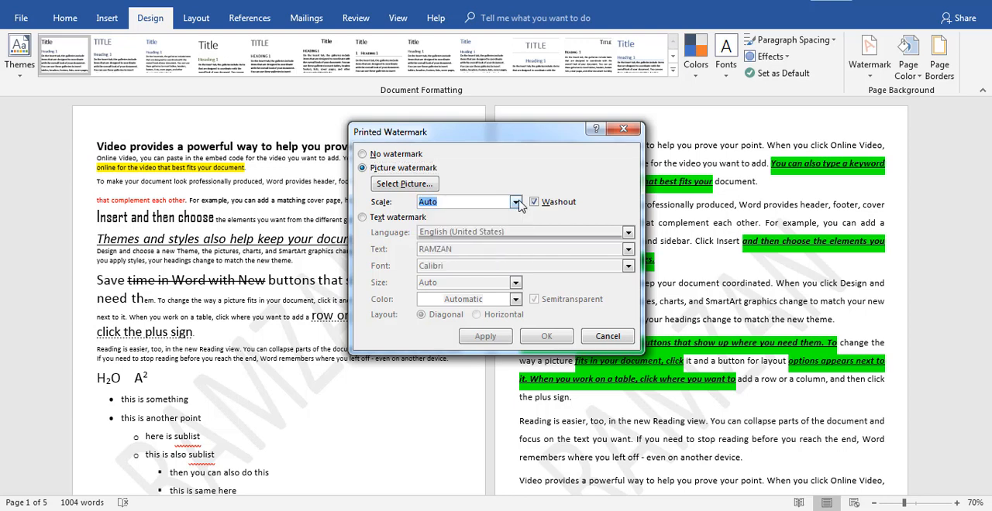
# Choose the apple picture from the Desktop, working offline, and apply it as the document's watermark
pyautogui.click(408, 186)
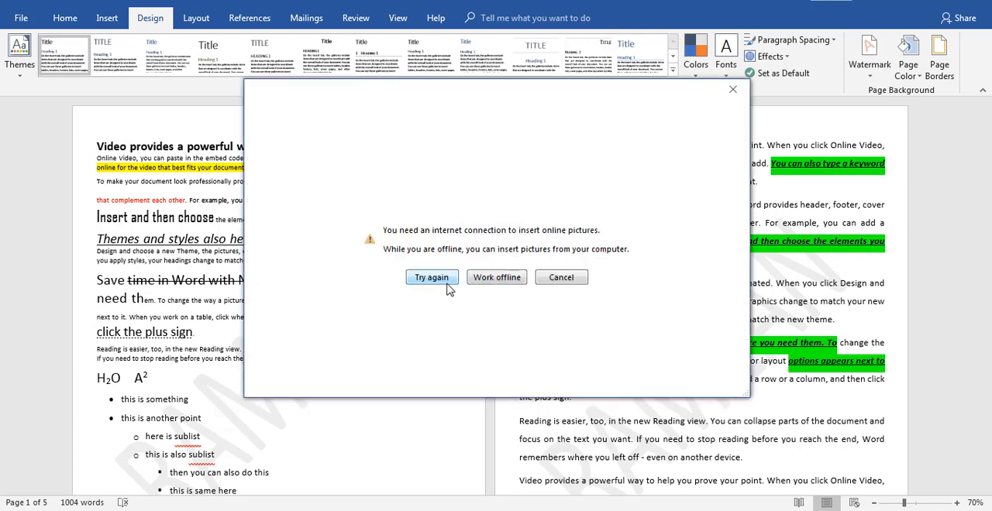
pyautogui.click(497, 279)
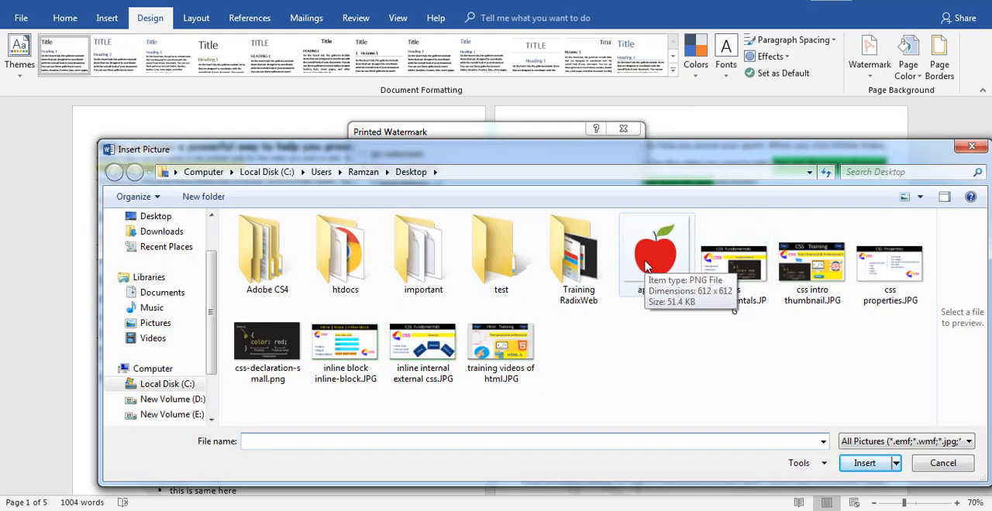
pyautogui.doubleClick(655, 252)
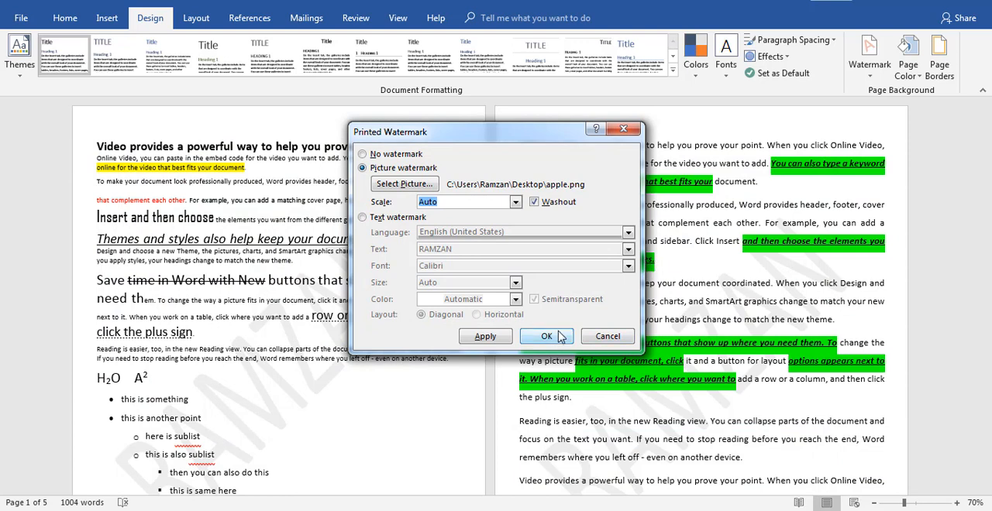
pyautogui.click(560, 337)
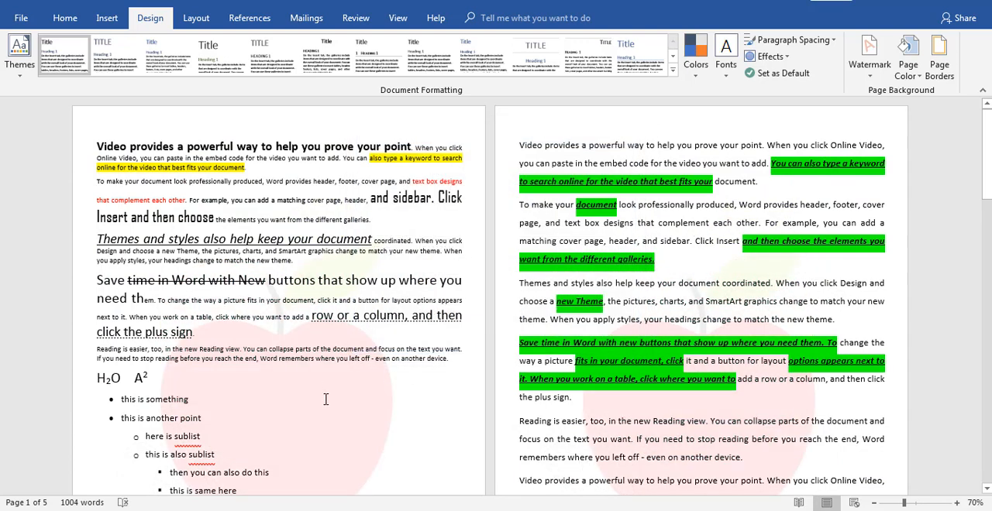
# Check the picture watermark throughout the document and set the page color to a light gray theme shade
pyautogui.scroll(-5, 326, 399)
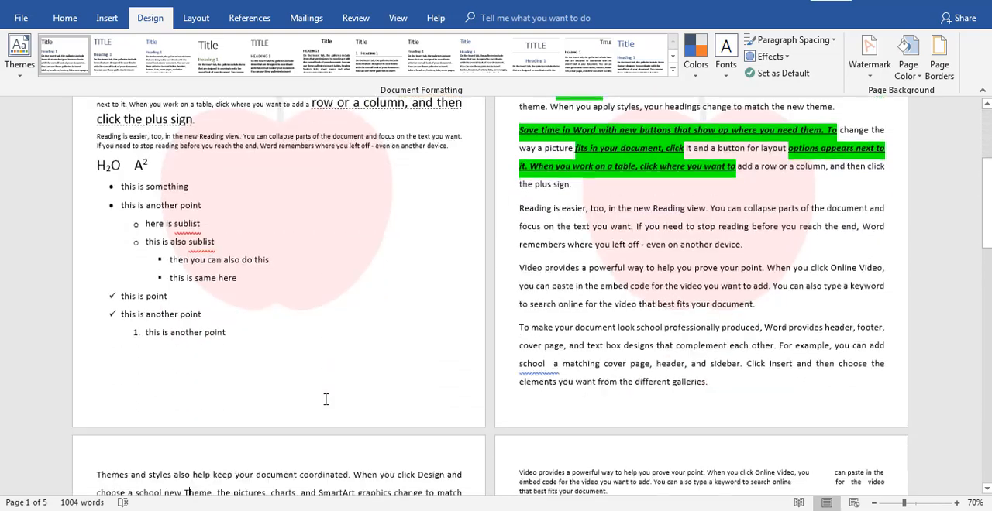
pyautogui.scroll(-13, 326, 399)
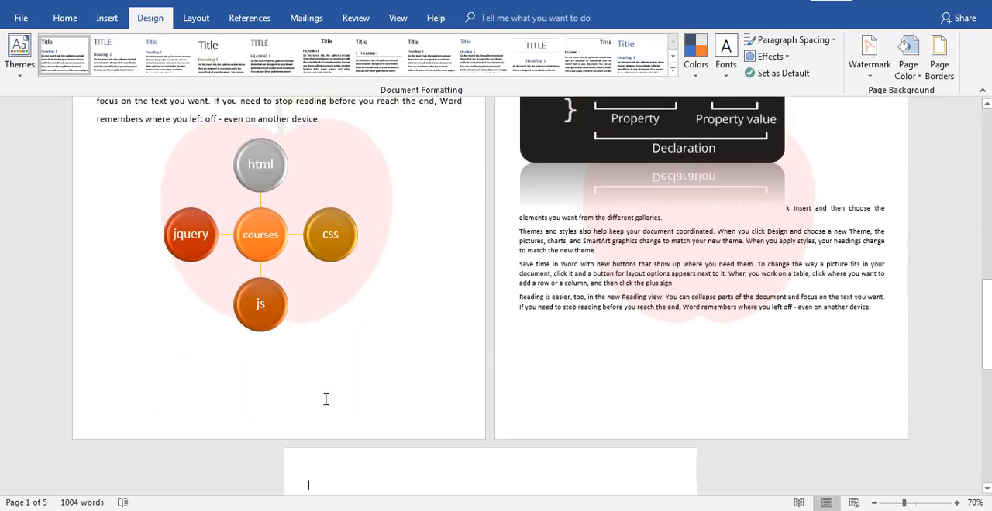
pyautogui.scroll(-7, 326, 399)
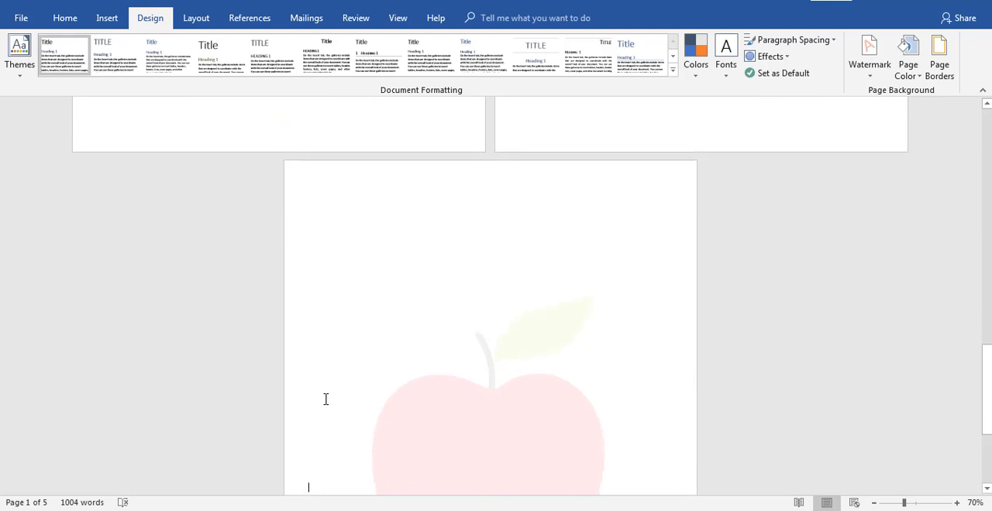
pyautogui.scroll(-3, 325, 399)
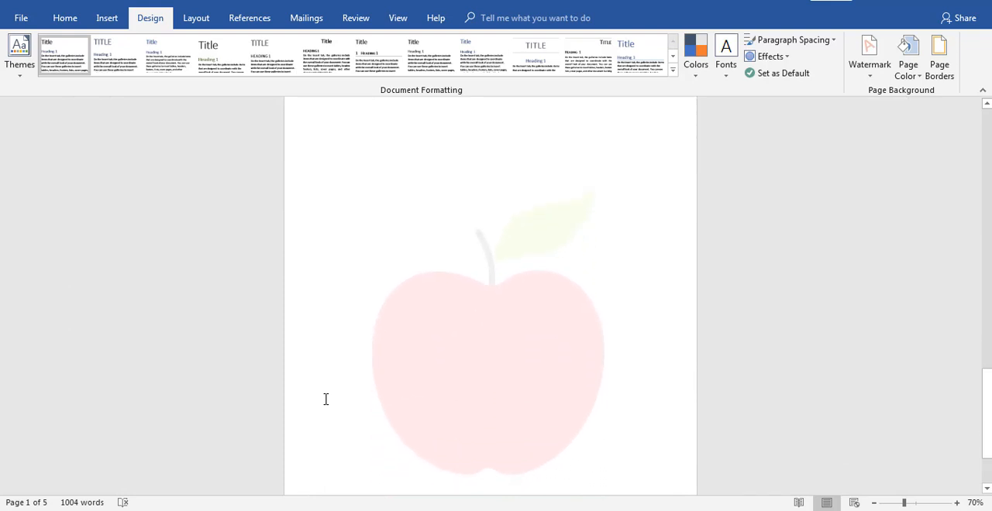
pyautogui.click(989, 133)
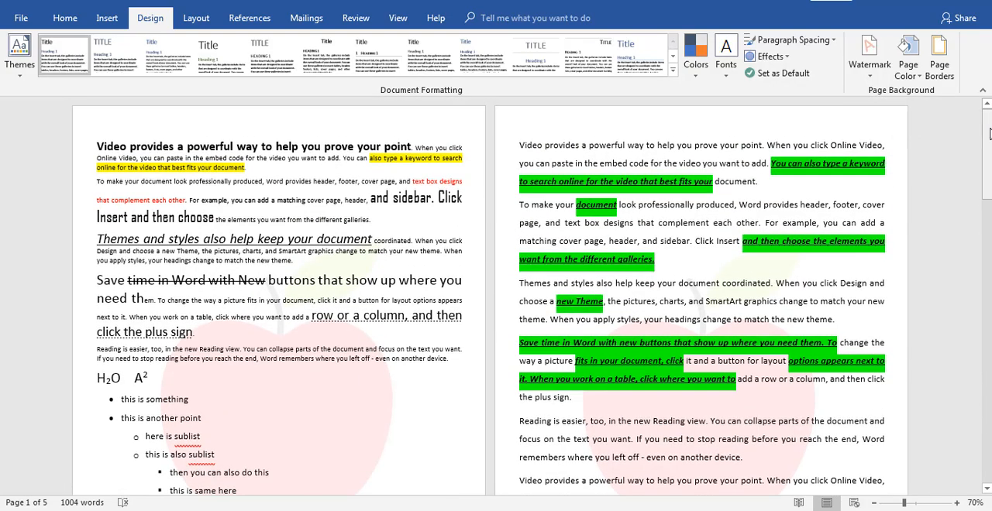
pyautogui.click(906, 74)
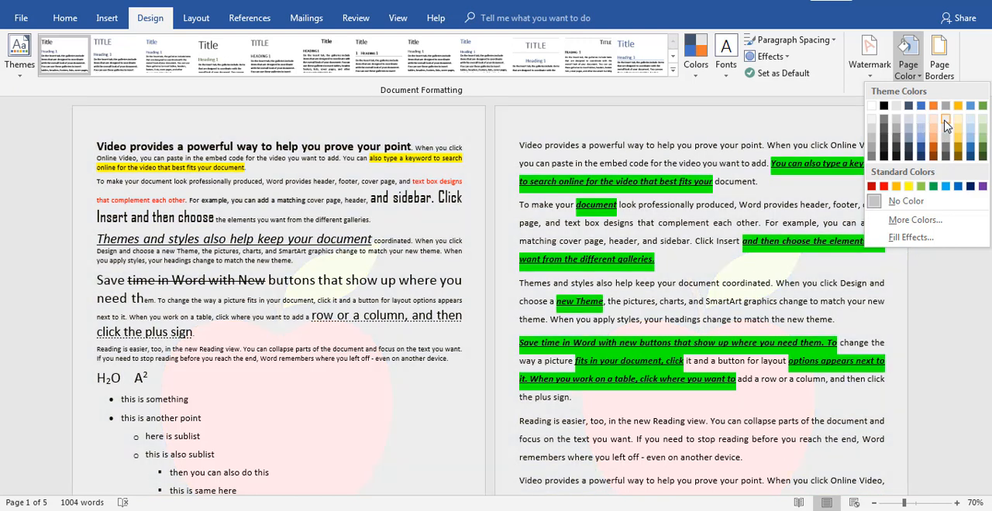
pyautogui.click(945, 123)
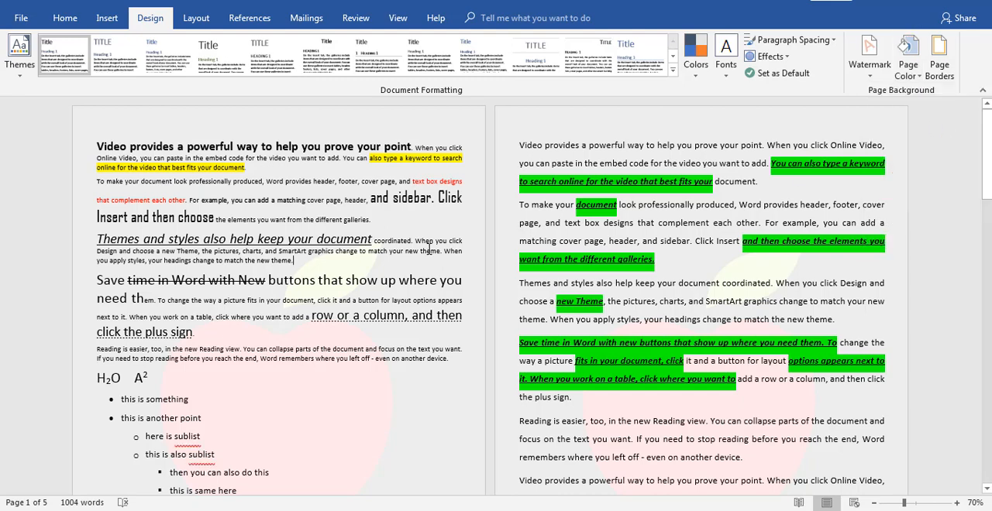
pyautogui.scroll(-15, 429, 249)
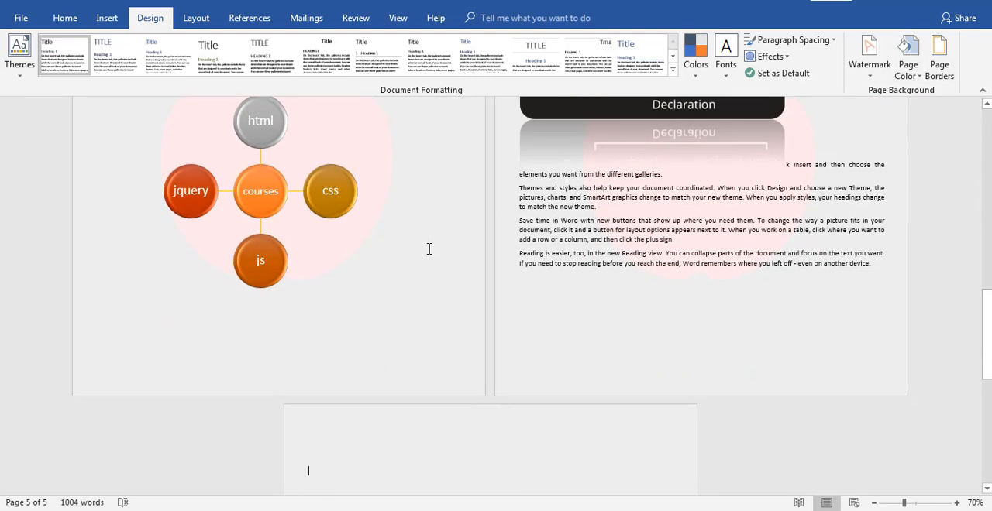
pyautogui.scroll(10, 428, 250)
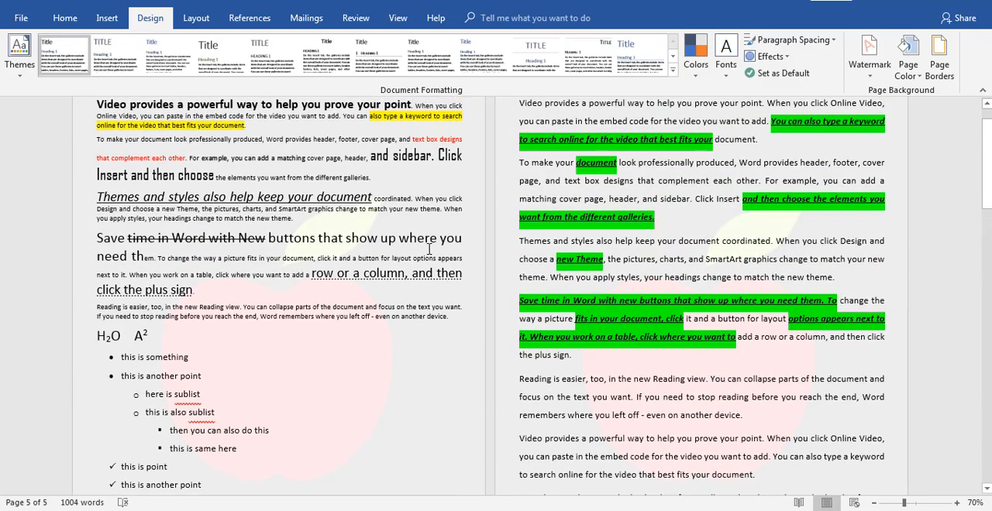